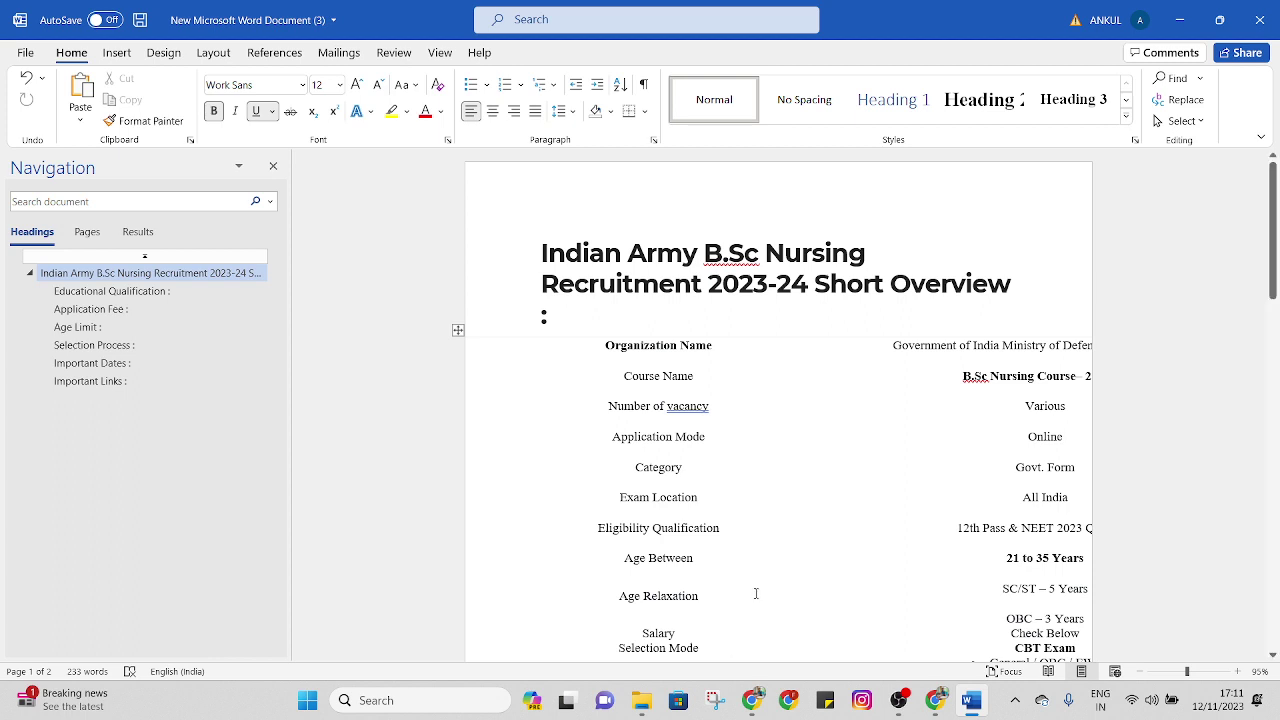
Switch to Chrome and skim the Information Bulletin's cover and contents pages, ending on the NTA candidate login page
mouse_move(752, 700)
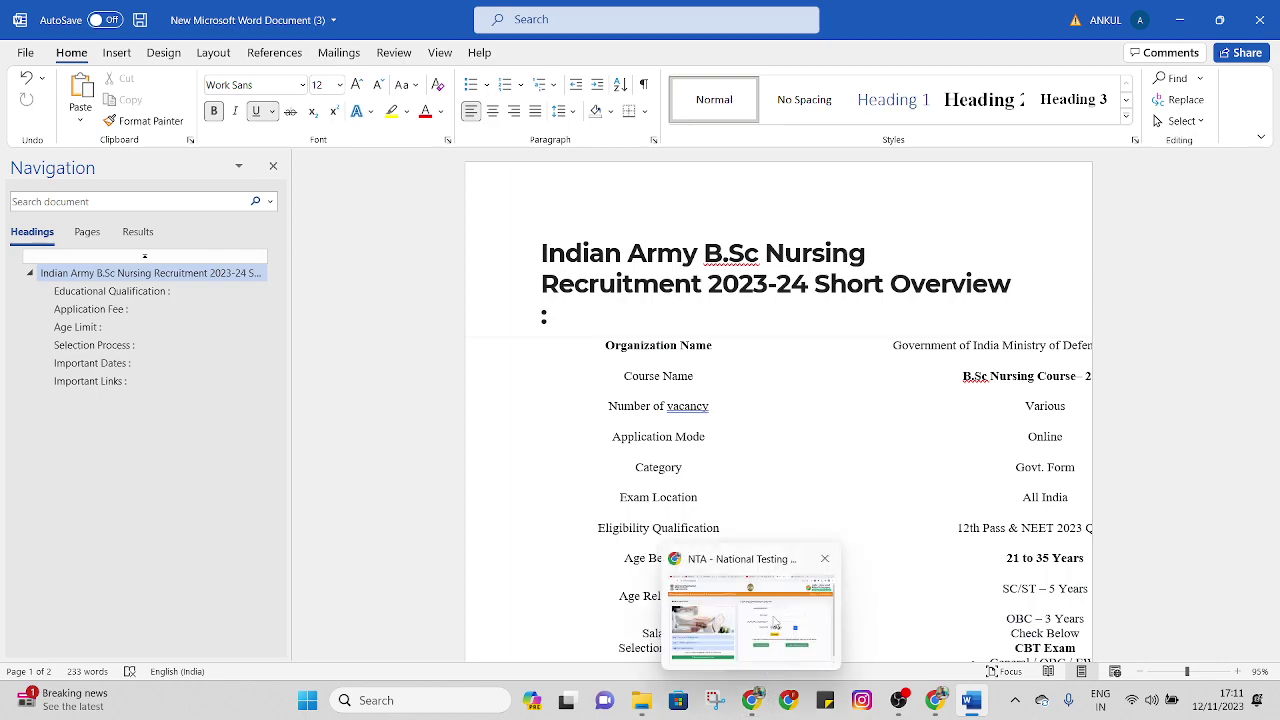
left_click(768, 625)
left_click(990, 14)
scroll(1166, 251, "up", 10)
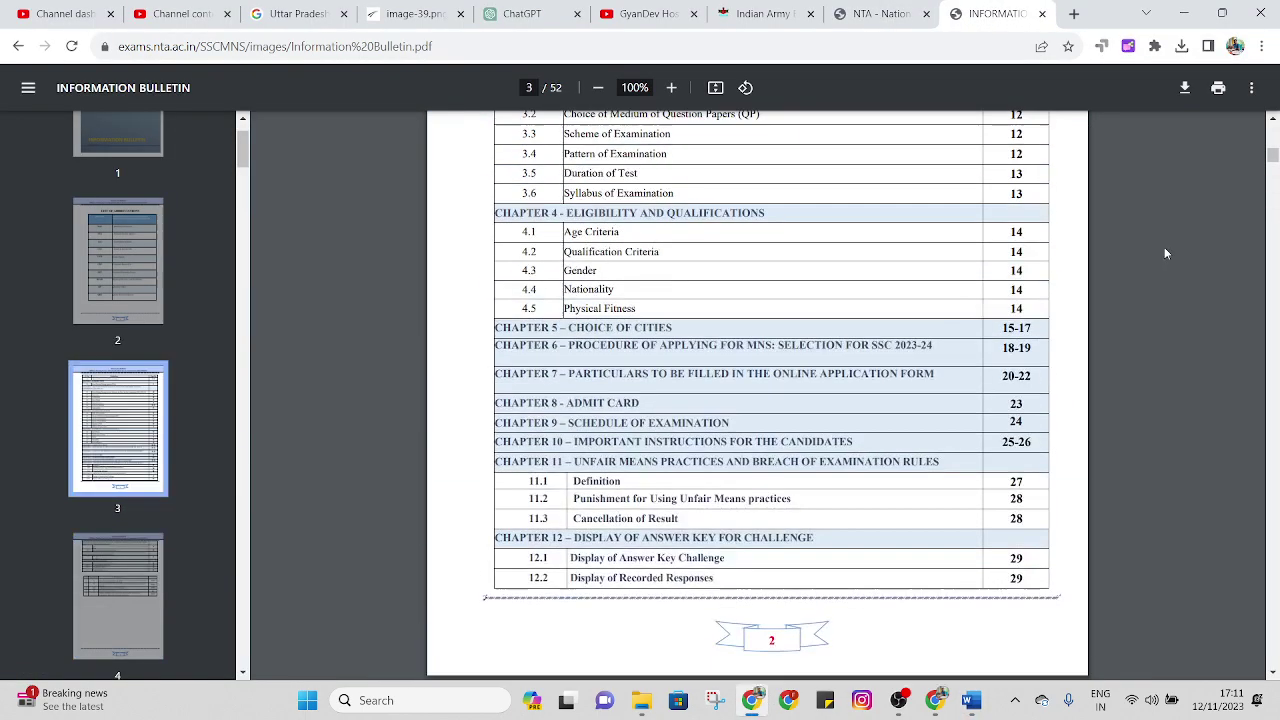
scroll(1238, 160, "up", 10)
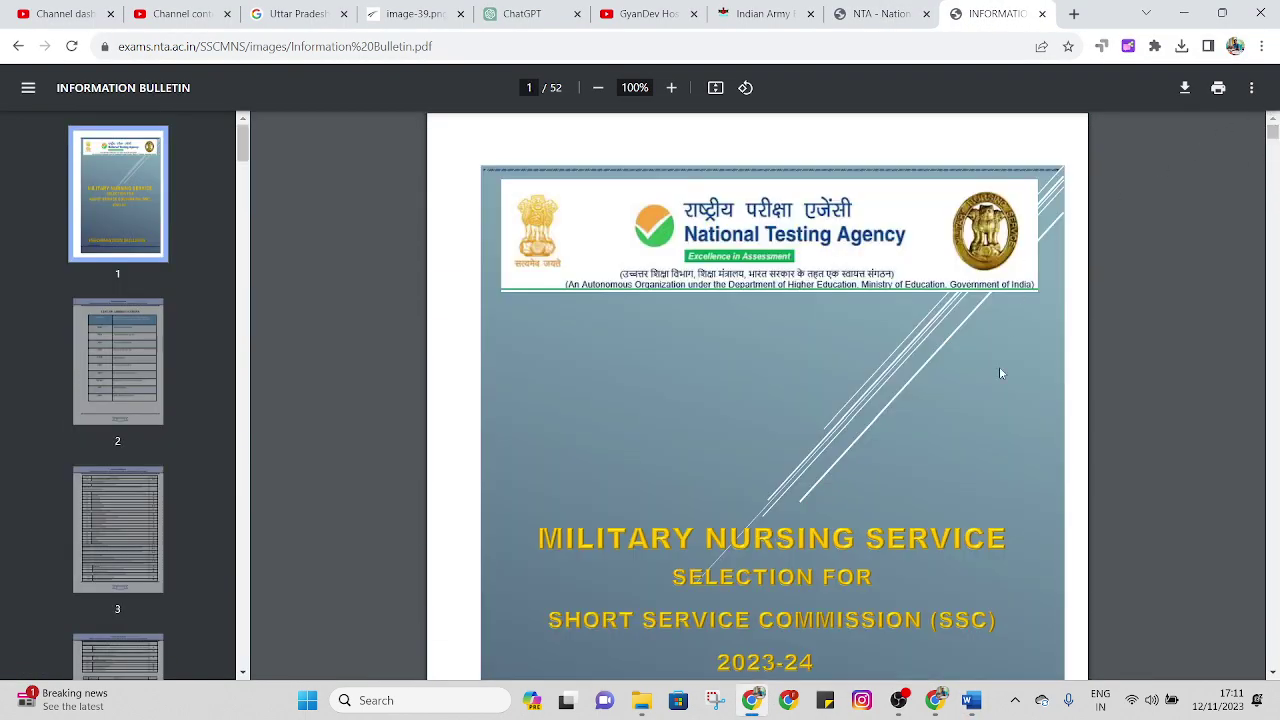
scroll(999, 366, "down", 5)
scroll(883, 403, "down", 9)
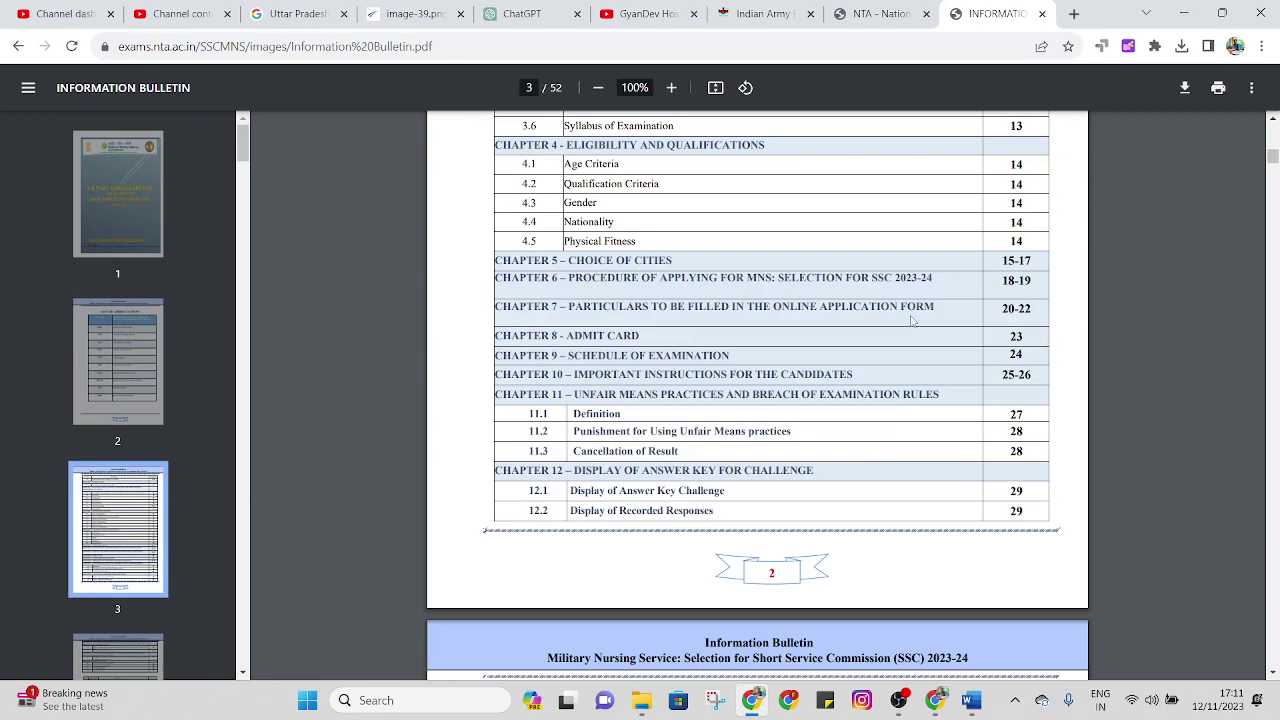
left_click(875, 14)
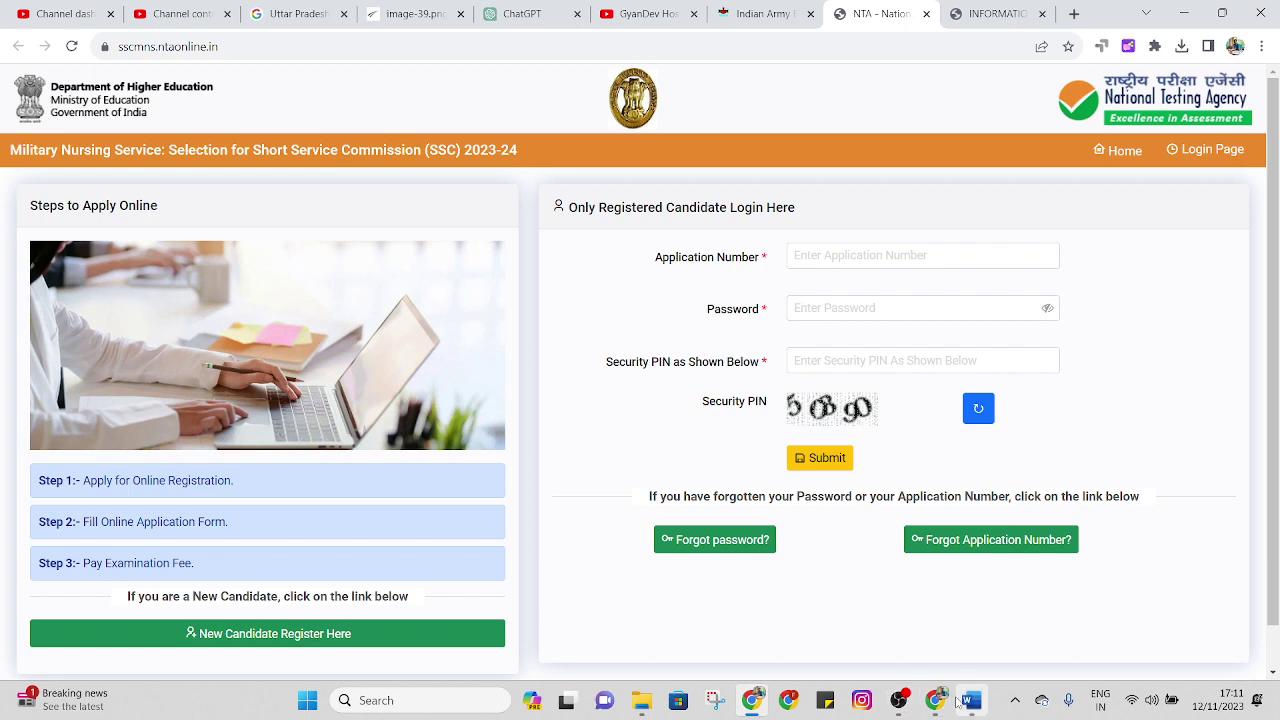
Switch to Word and review the recruitment overview's heading and its organization, course and vacancy rows, highlighting each
left_click(970, 700)
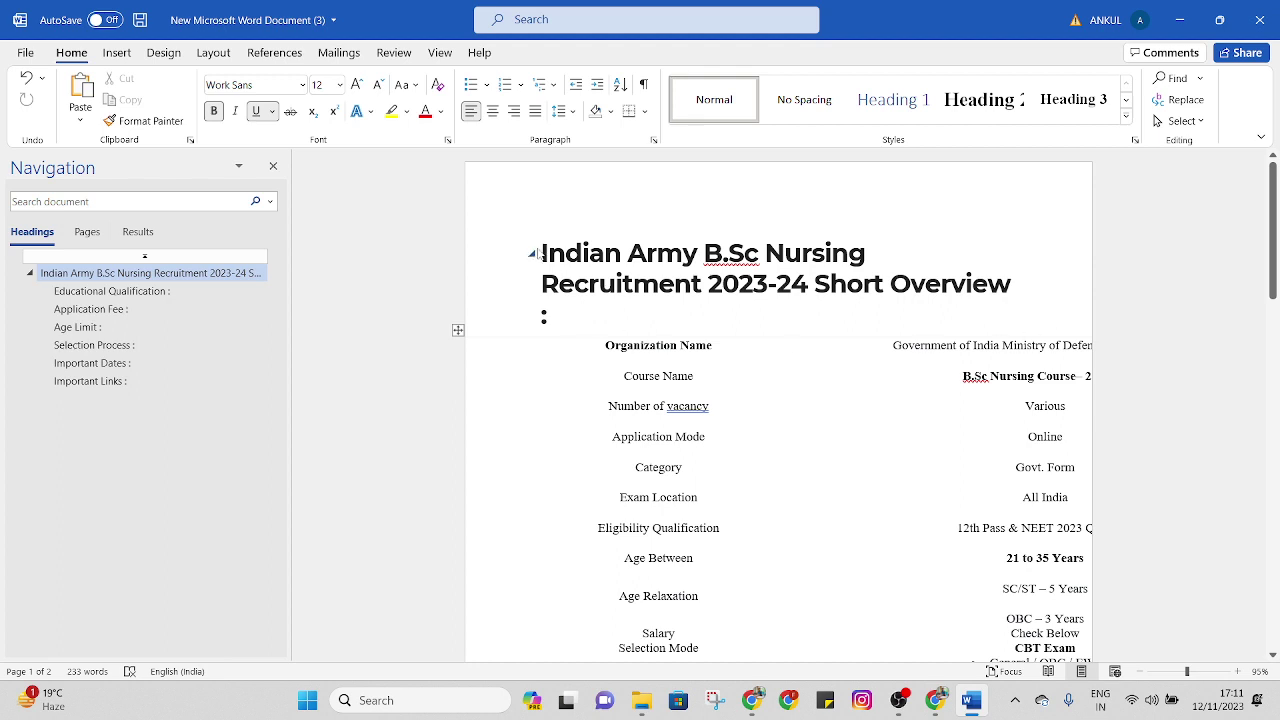
triple_click(566, 271)
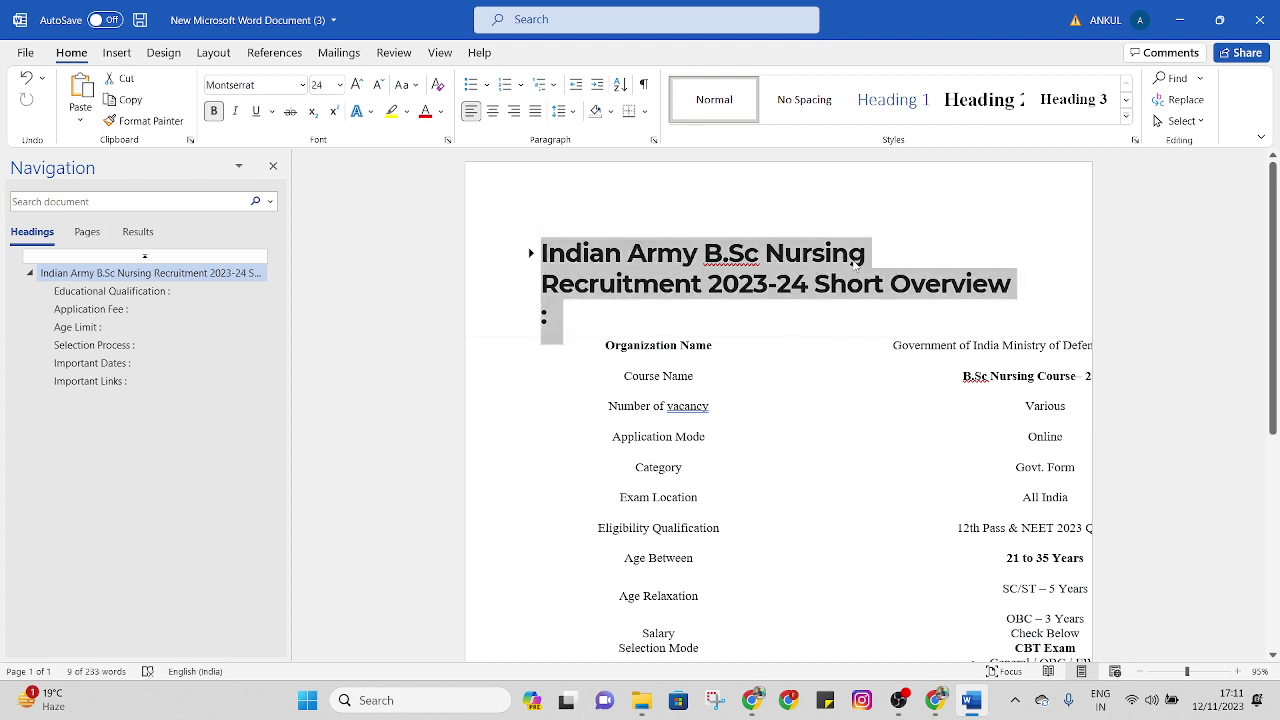
scroll(829, 301, "down", 2)
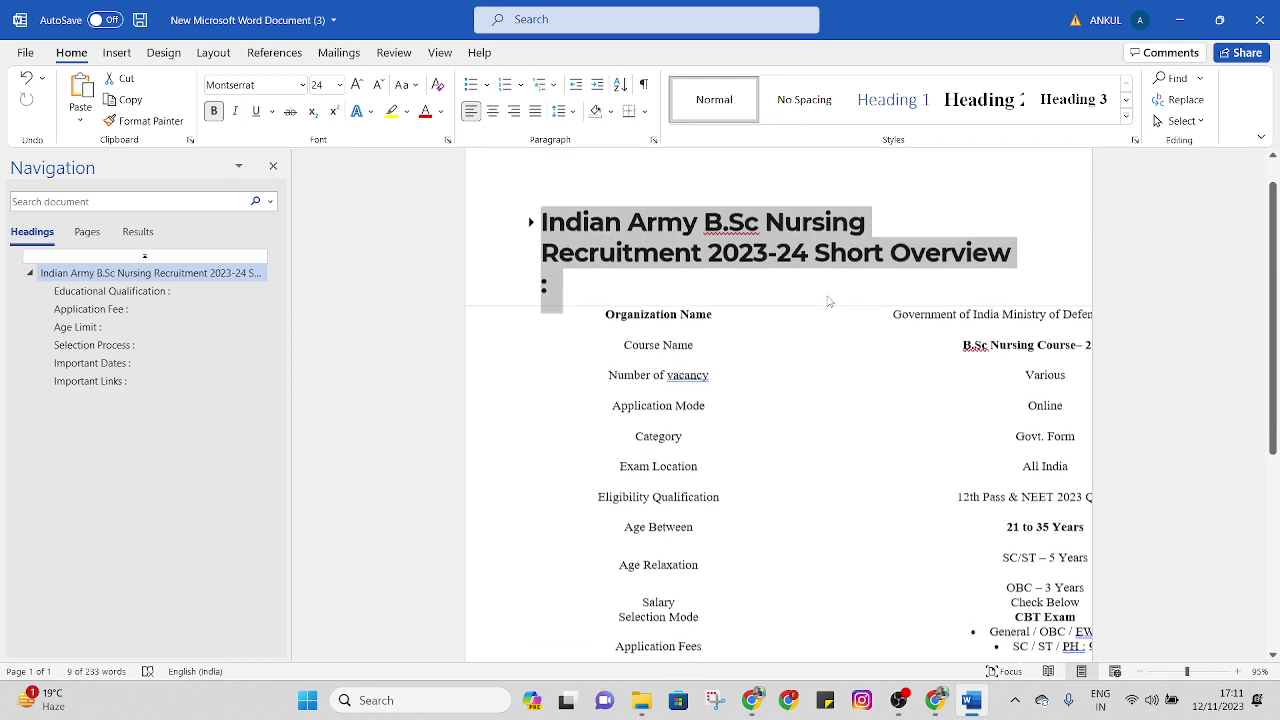
left_click(673, 289)
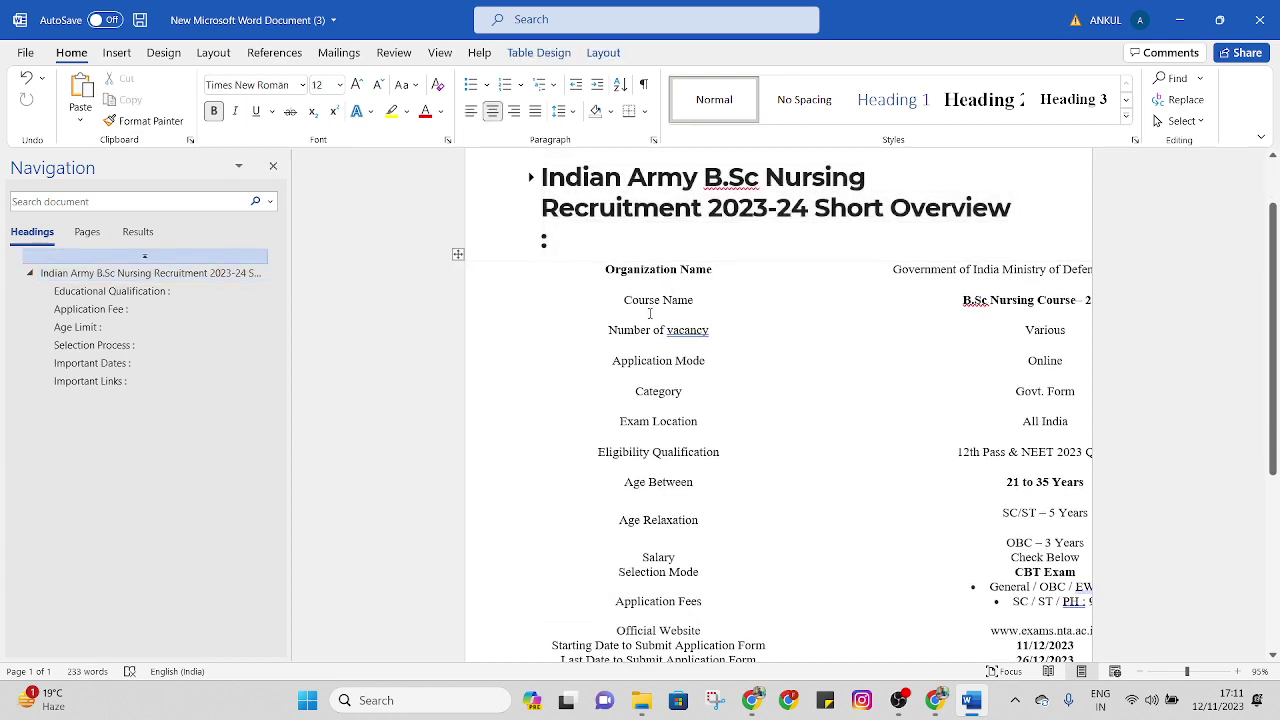
left_click_drag(604, 276, 985, 305)
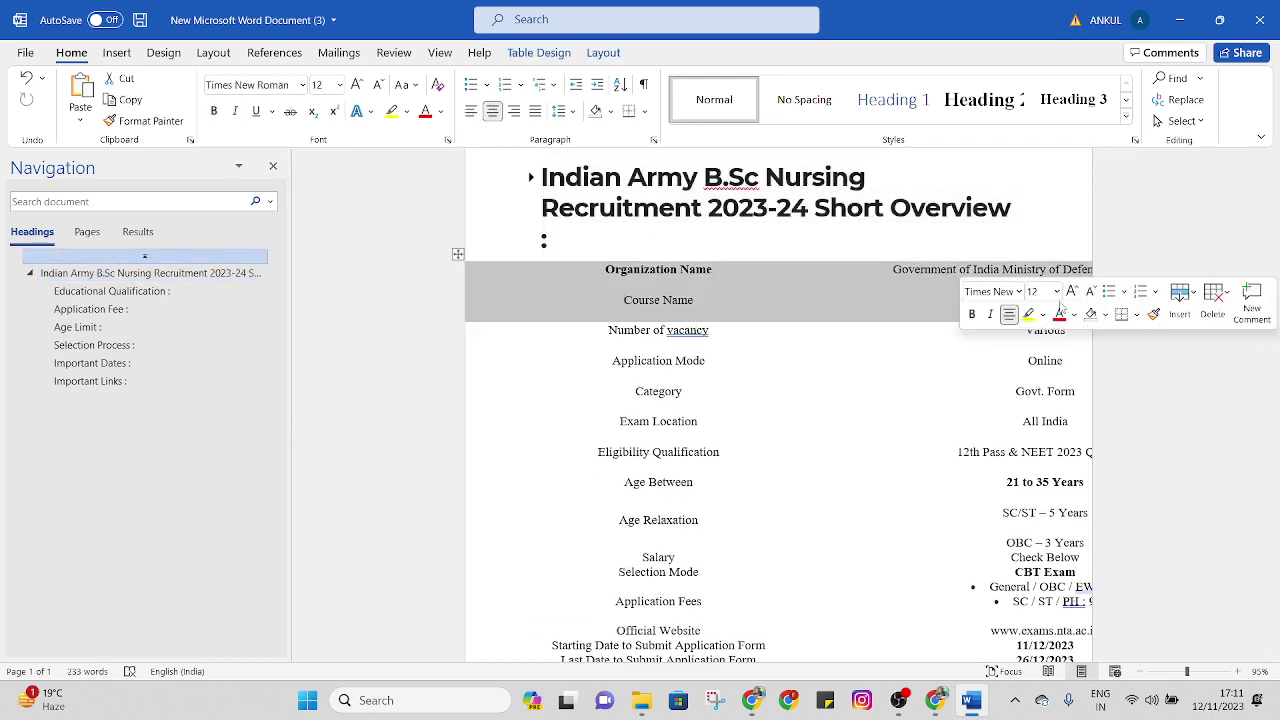
scroll(669, 290, "down", 2)
left_click(669, 290)
left_click_drag(606, 254, 1030, 252)
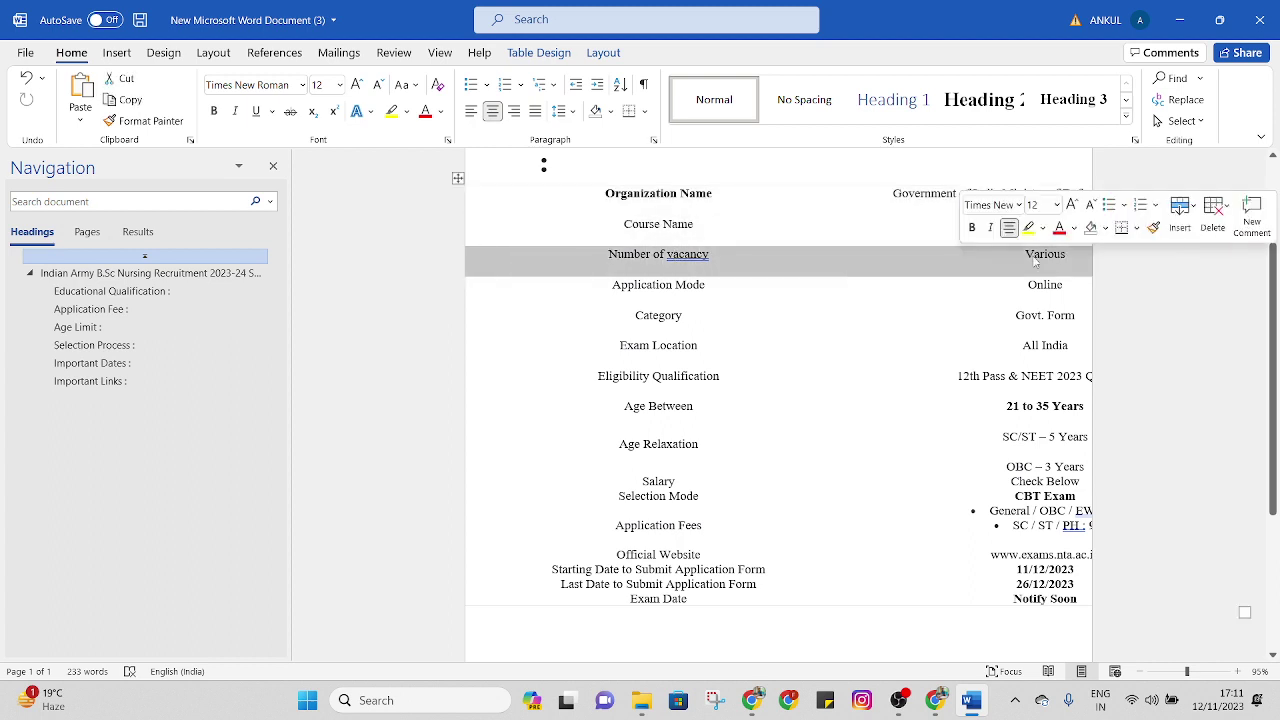
scroll(1032, 309, "down", 1)
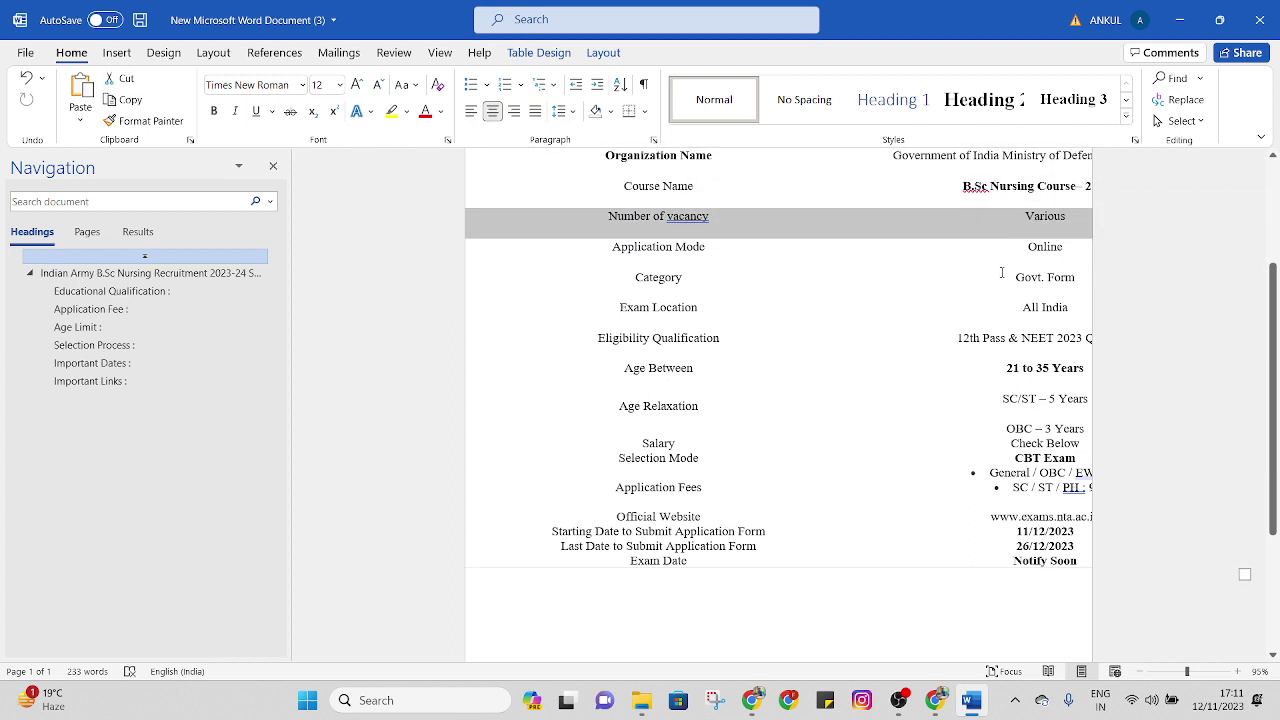
Highlight and read the application mode, exam location and eligibility qualification rows of the overview table
left_click(633, 250)
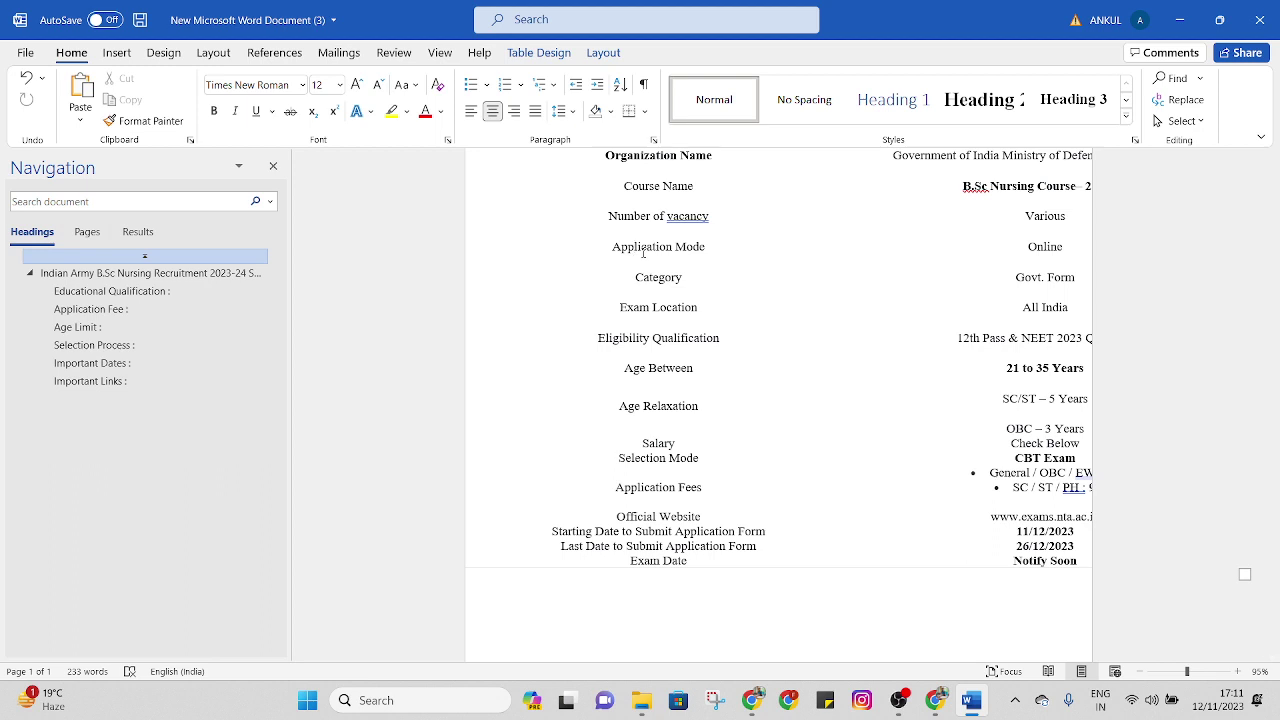
left_click_drag(643, 250, 1033, 237)
scroll(757, 240, "down", 3)
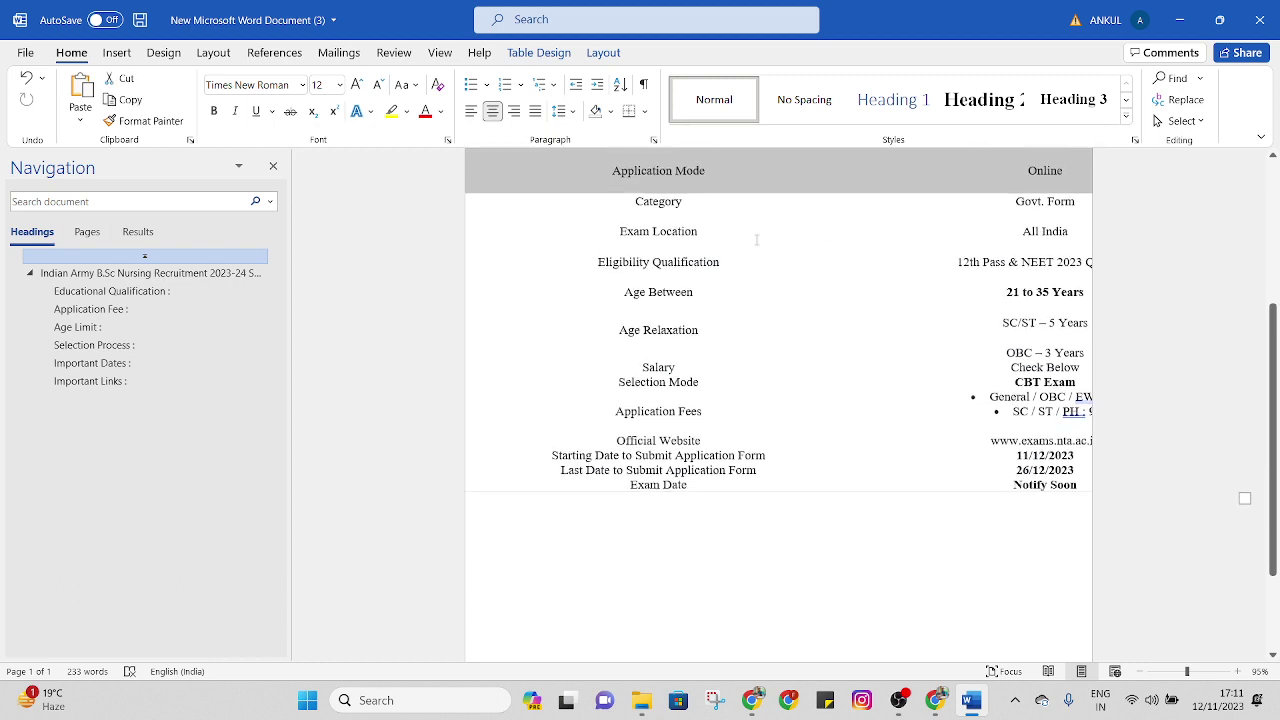
left_click_drag(629, 200, 900, 201)
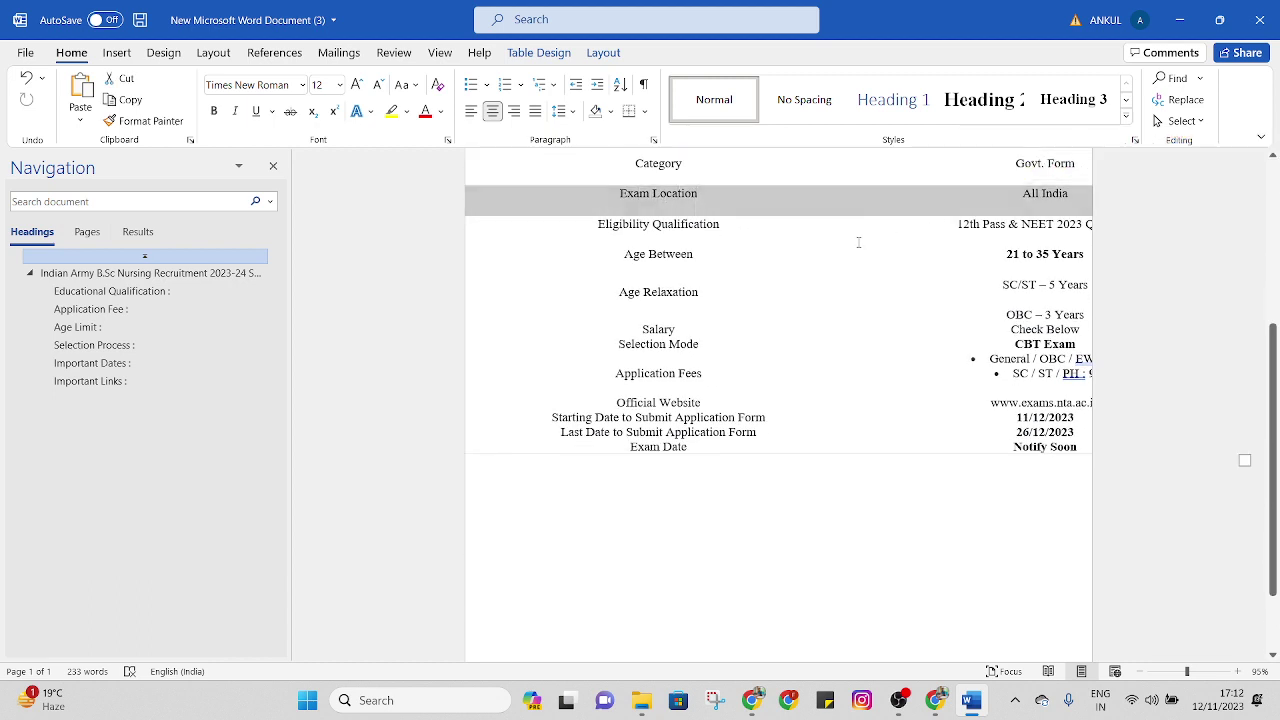
left_click(607, 241)
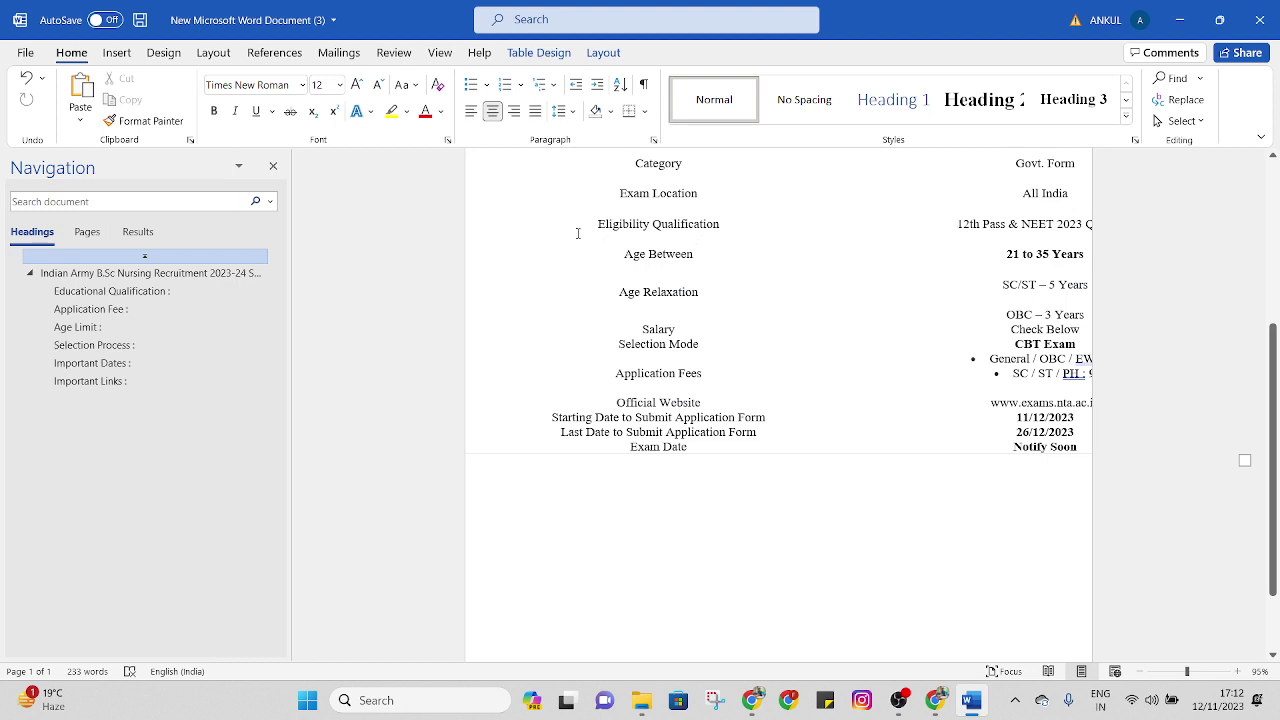
left_click_drag(577, 233, 1068, 240)
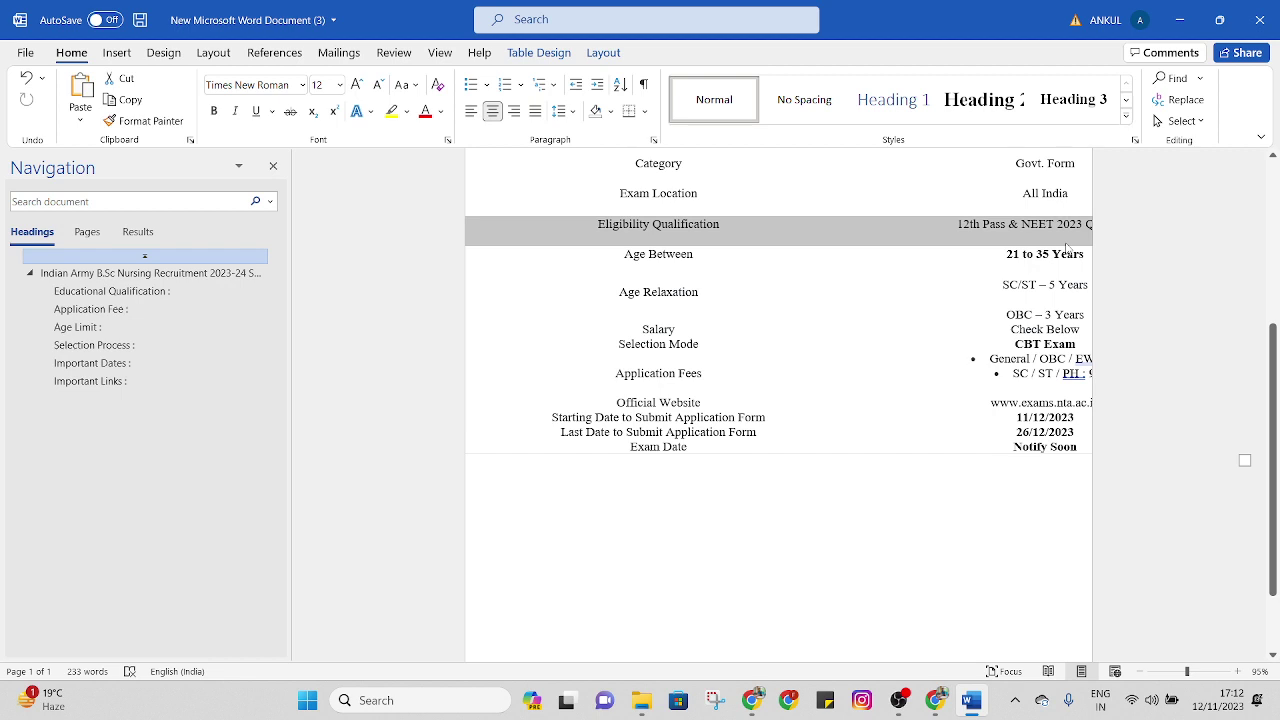
Highlight and read the table rows from age limits and age relaxation through salary, selection mode and application fees
scroll(1068, 248, "down", 2)
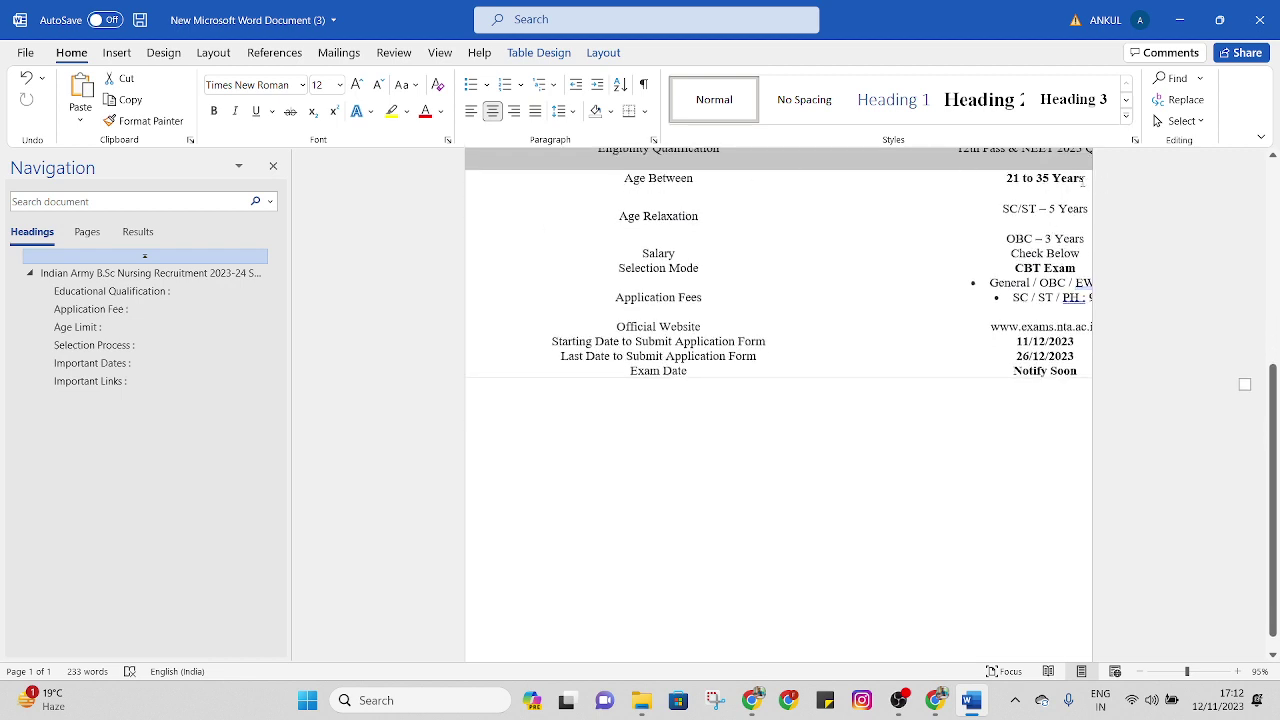
left_click_drag(1082, 180, 700, 182)
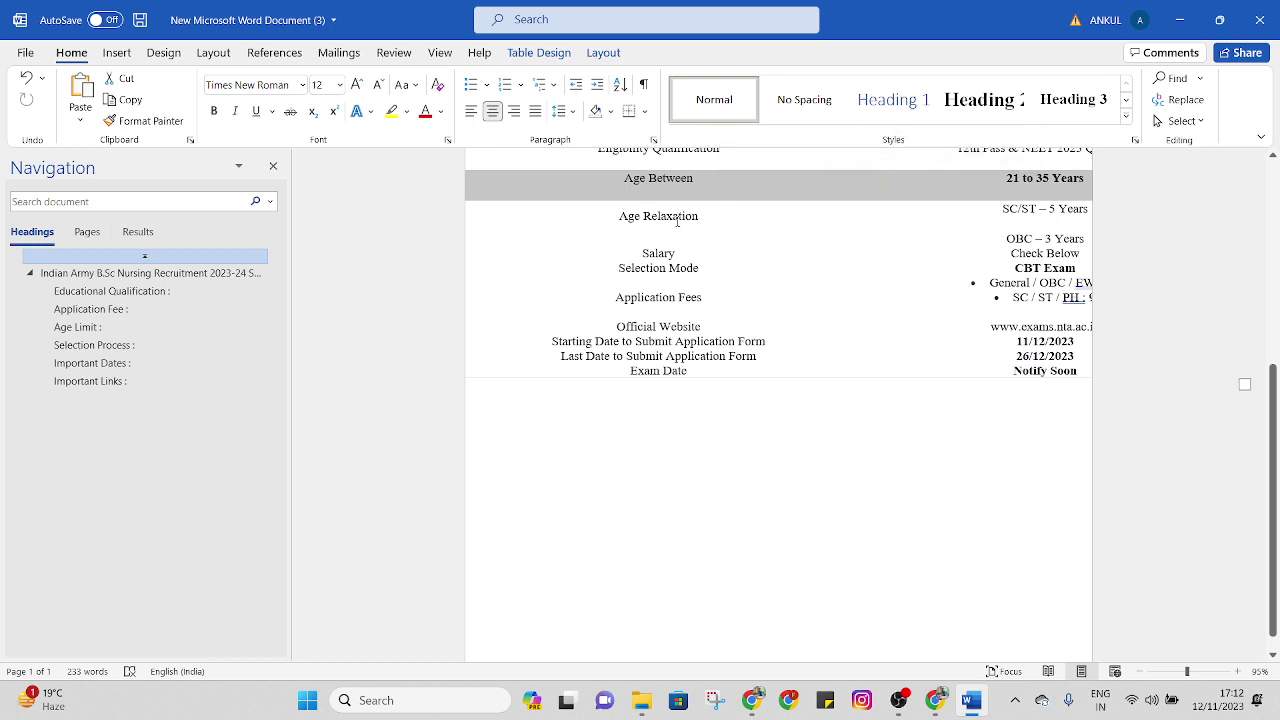
left_click_drag(606, 216, 1006, 209)
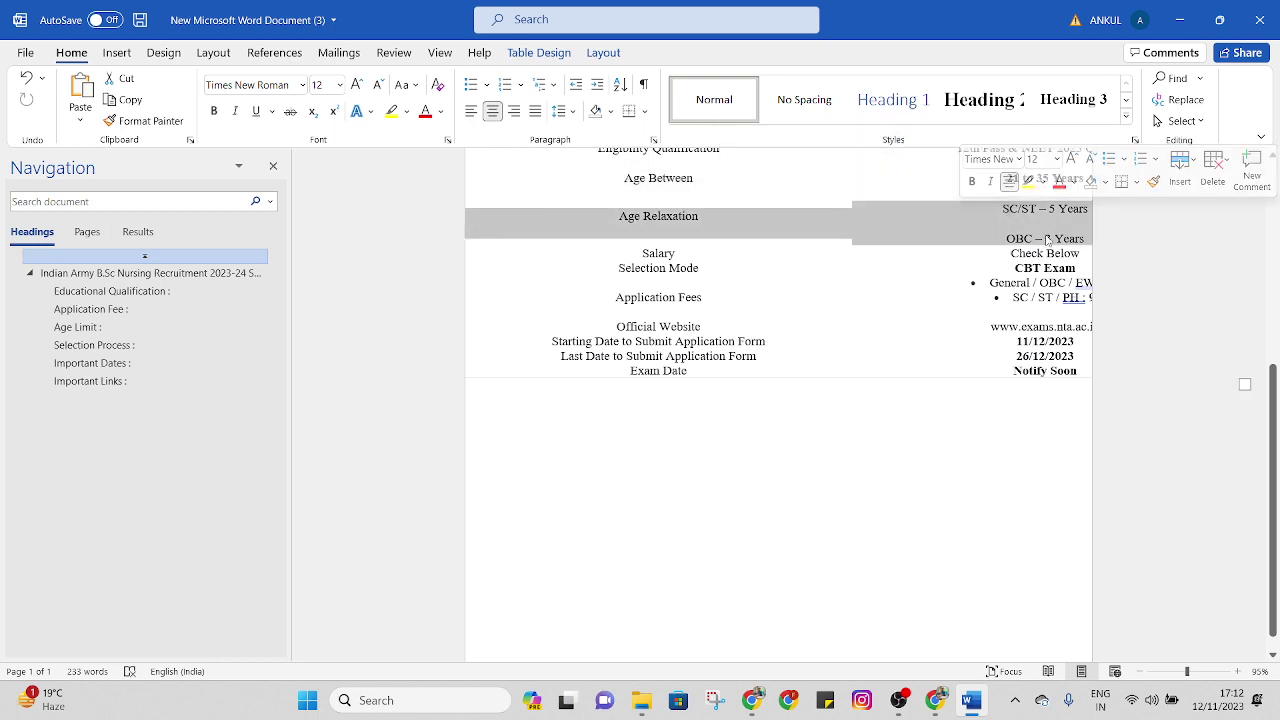
scroll(956, 290, "down", 1)
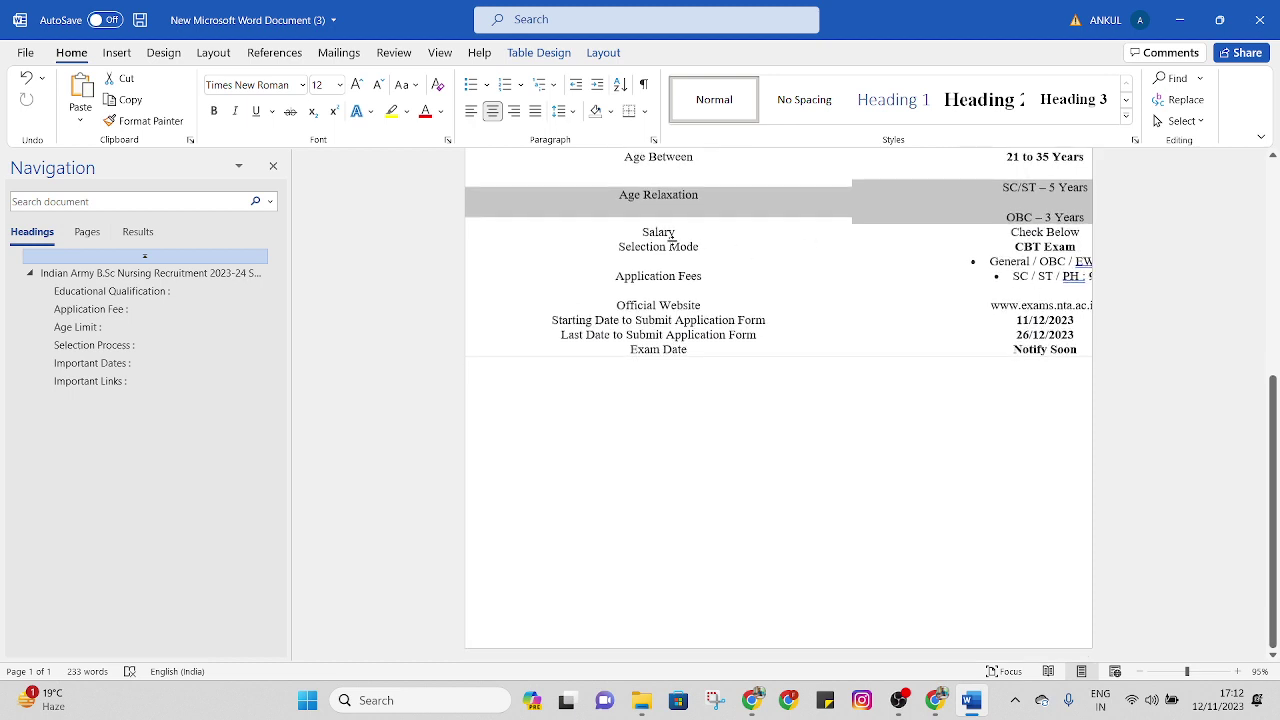
left_click_drag(598, 245, 976, 297)
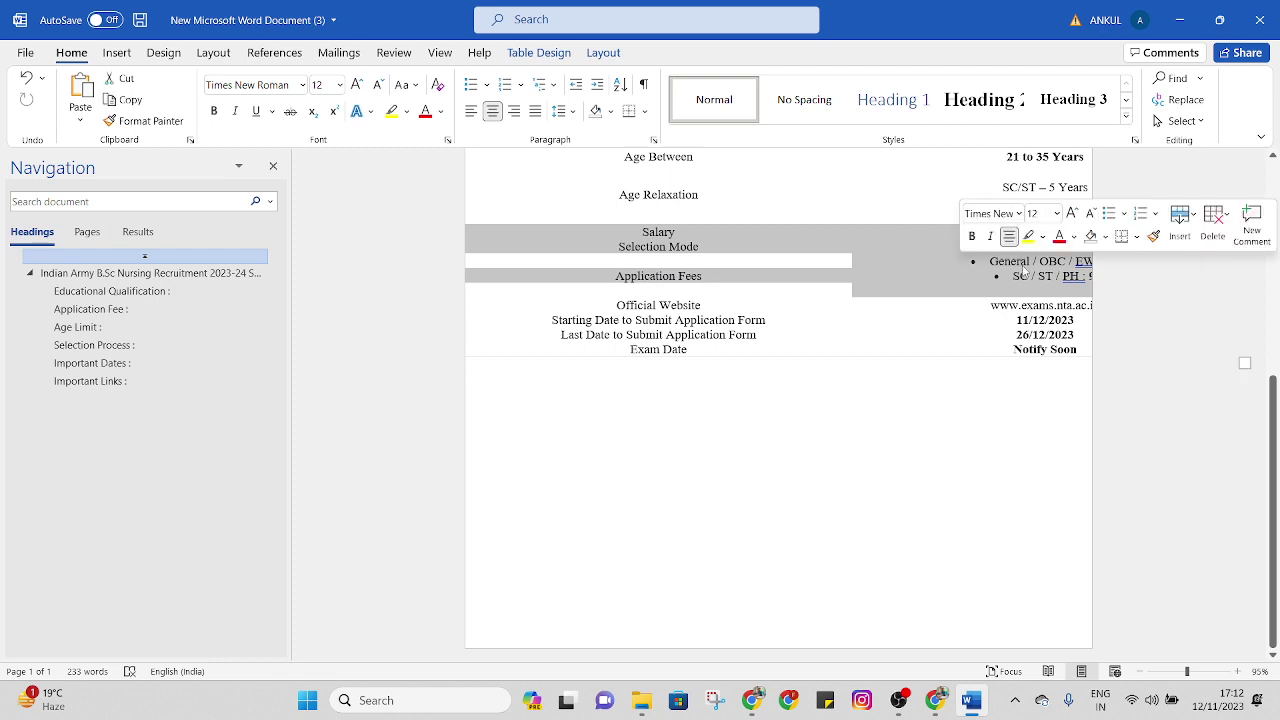
left_click(929, 332)
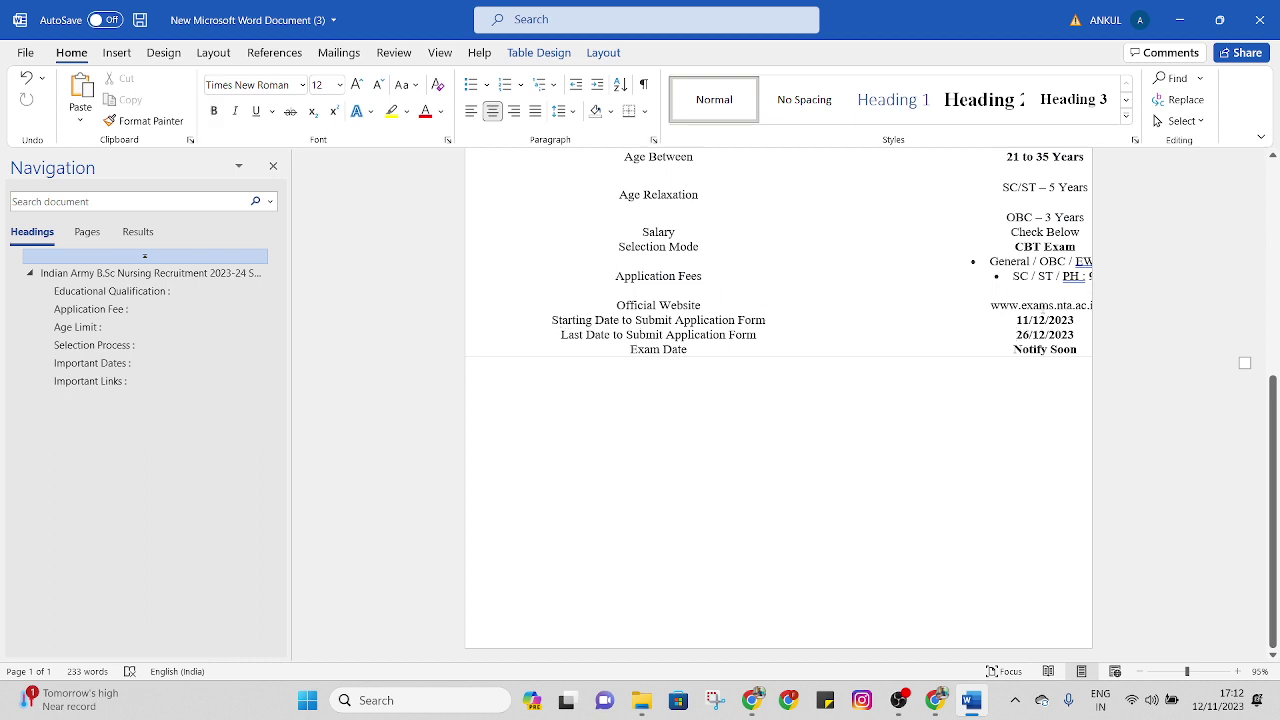
Highlight the official website and the starting date for applications, and review the table's remaining date rows
triple_click(1040, 305)
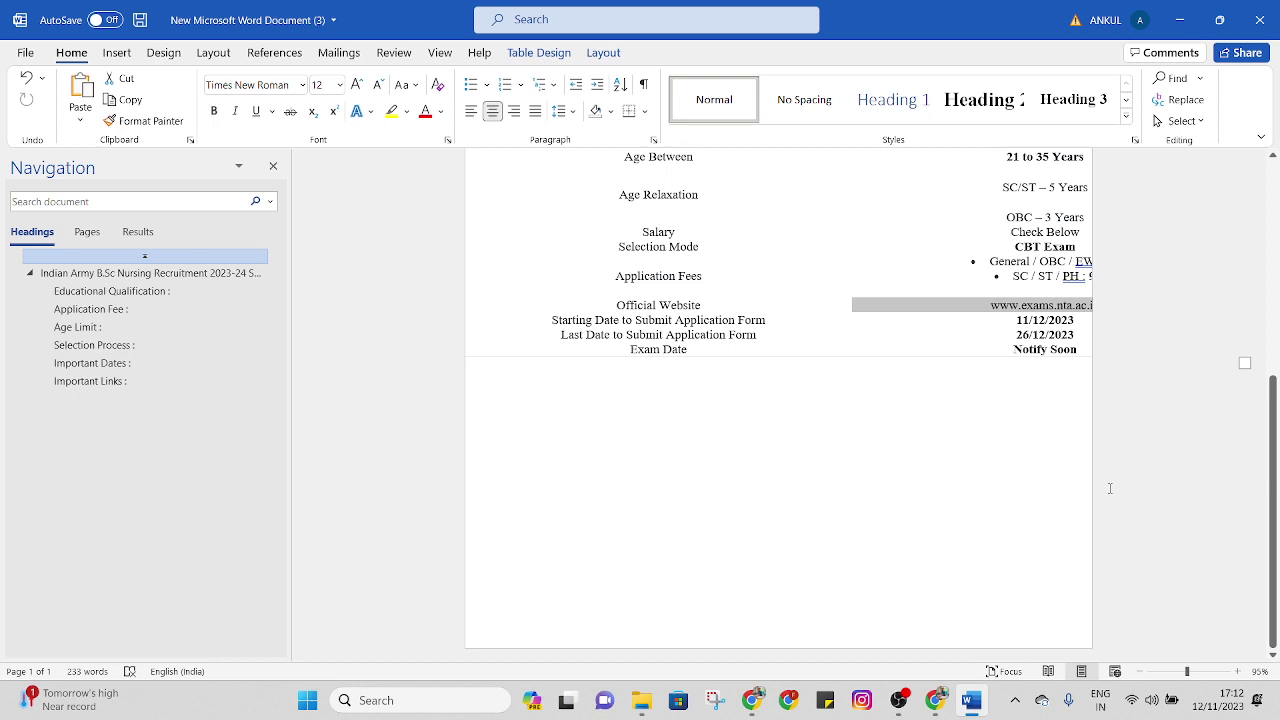
left_click_drag(555, 320, 1047, 320)
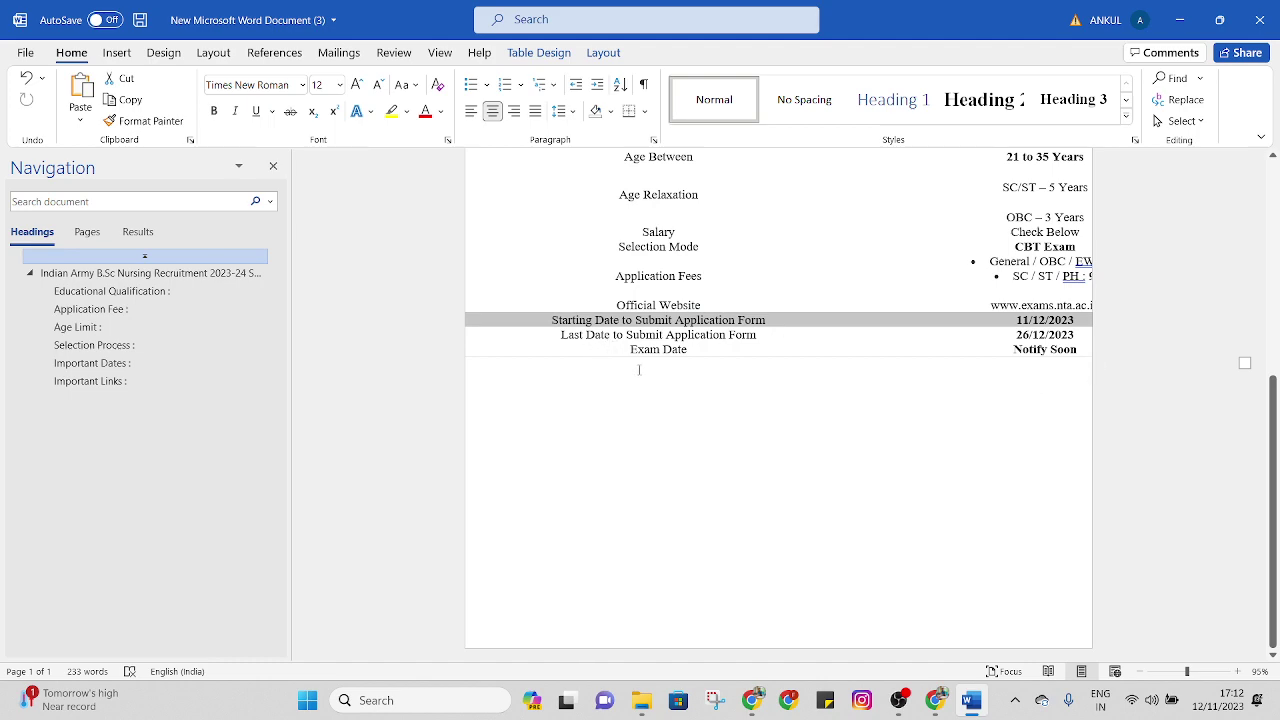
left_click(956, 359)
scroll(1040, 368, "up", 4)
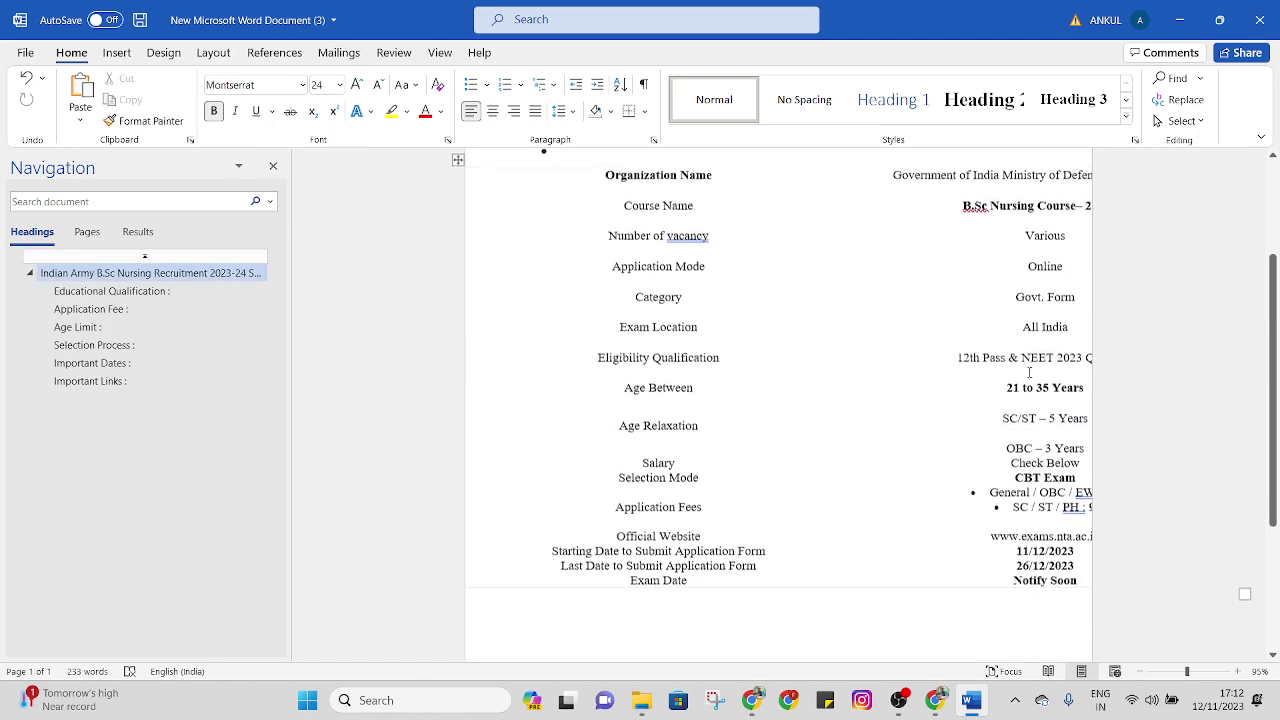
scroll(1020, 373, "down", 4)
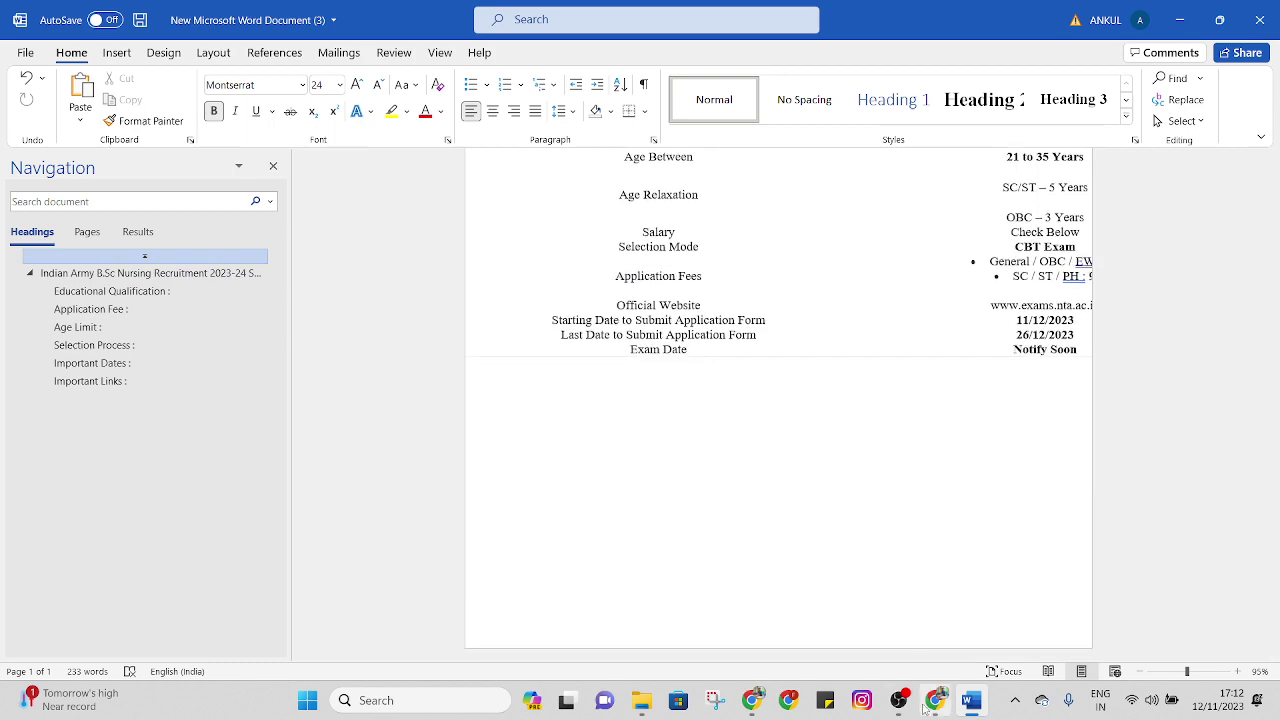
Switch to Chrome's Military Nursing Service application portal and highlight its web address
left_click(790, 700)
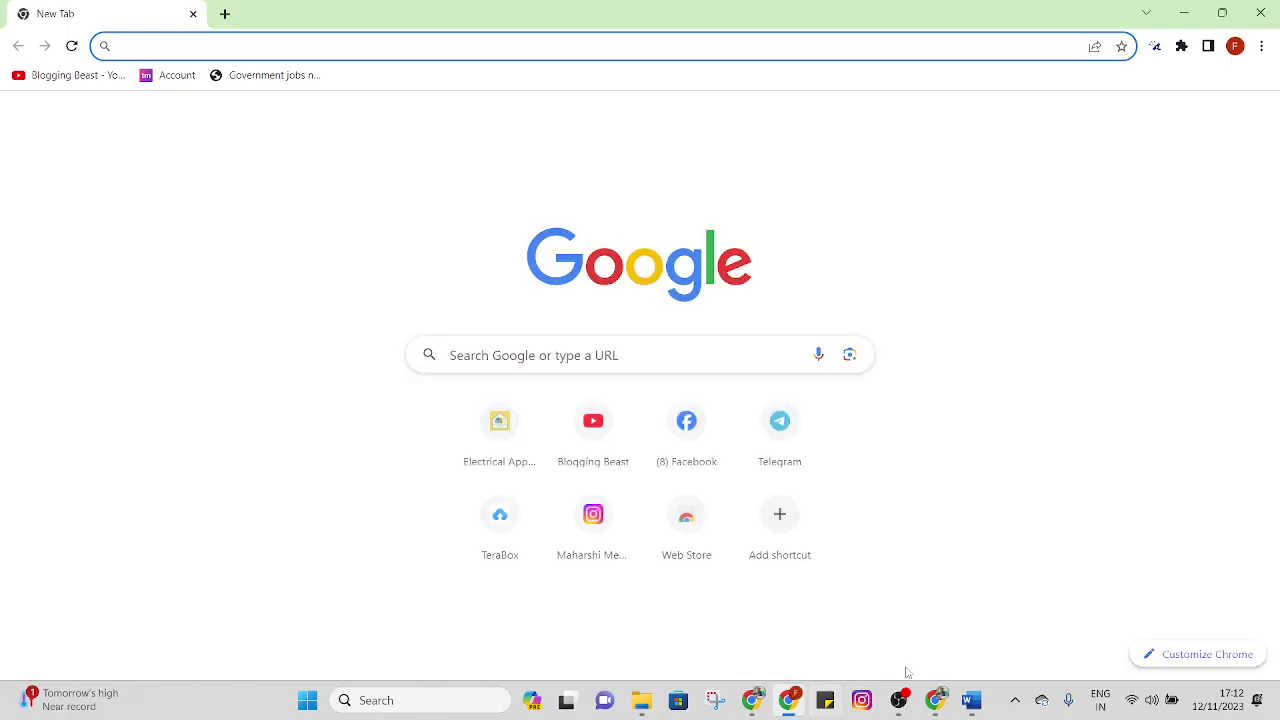
mouse_move(760, 698)
left_click(765, 630)
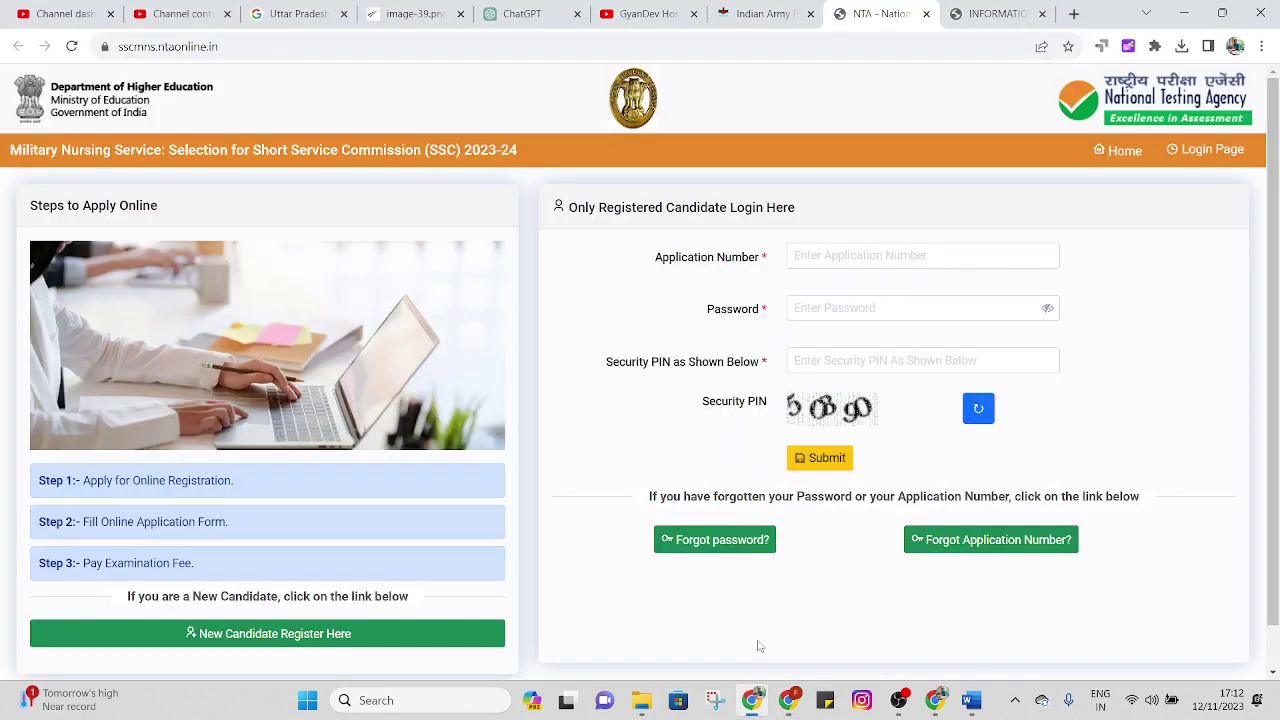
scroll(685, 318, "down", 1)
scroll(687, 325, "up", 1)
left_click(275, 40)
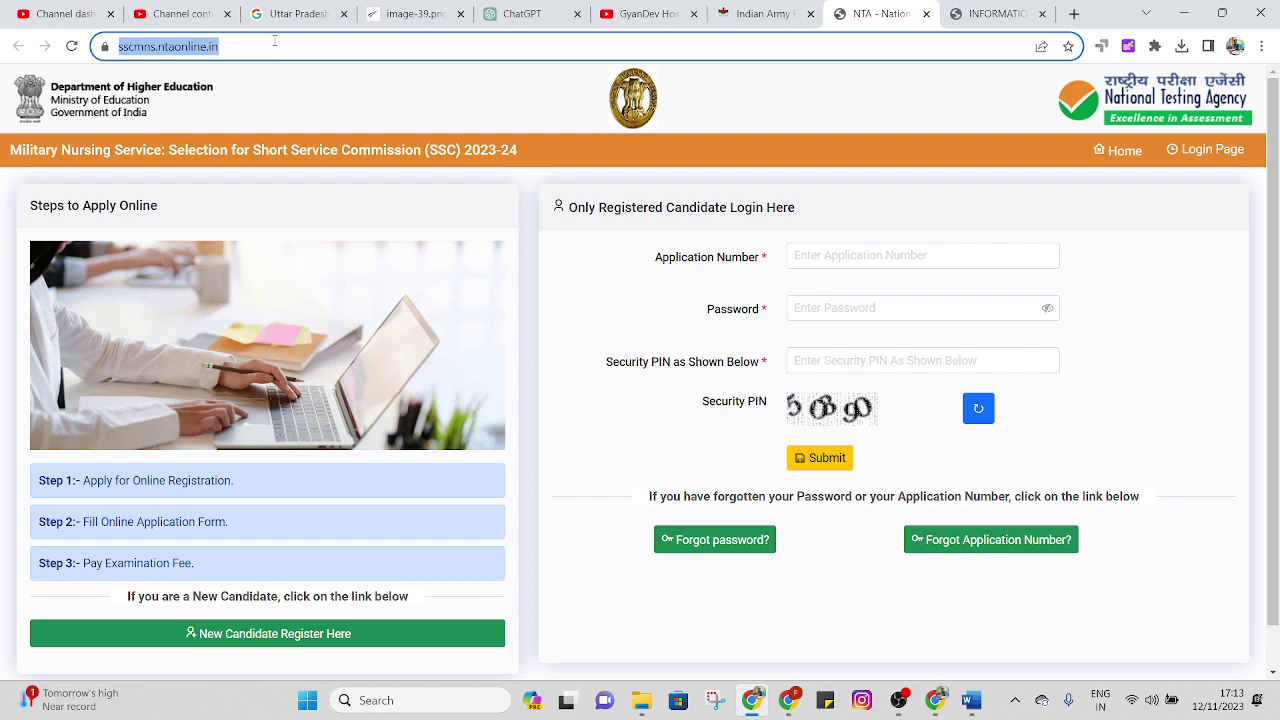
Open the new candidate registration instructions and highlight the exam fee row while reading the application procedure
scroll(638, 252, "down", 1)
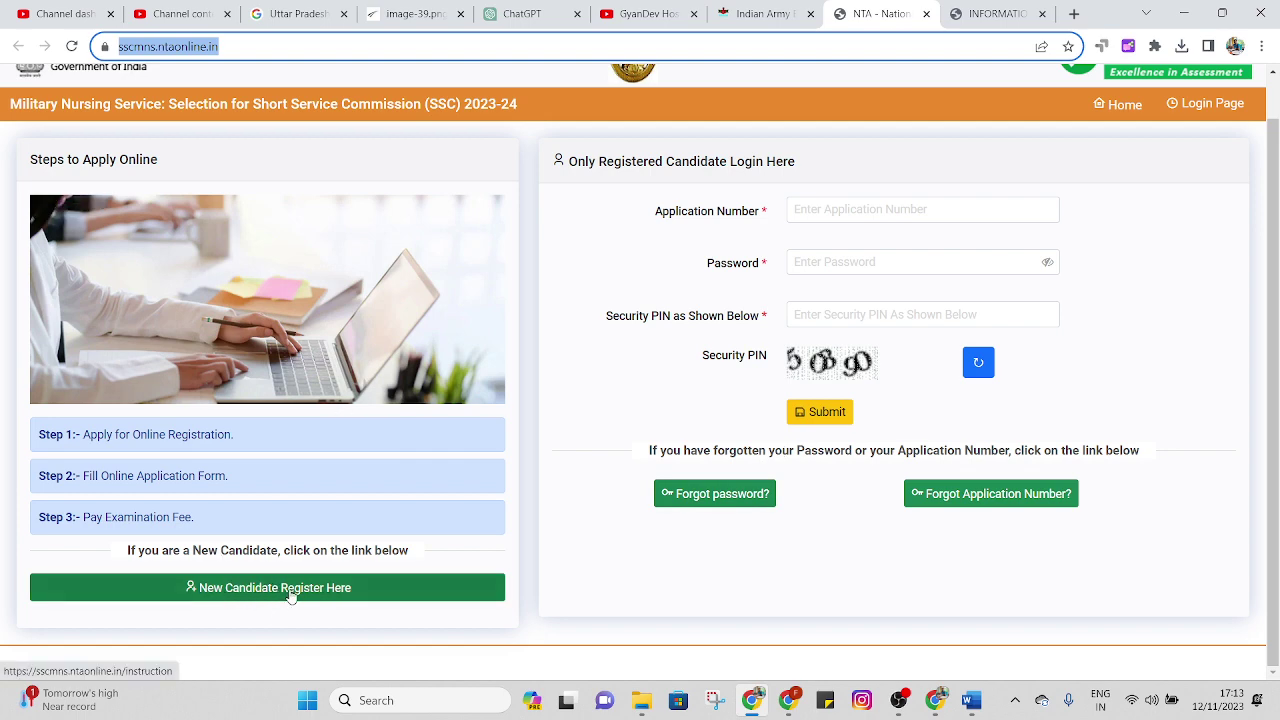
left_click(290, 596)
scroll(708, 306, "down", 1)
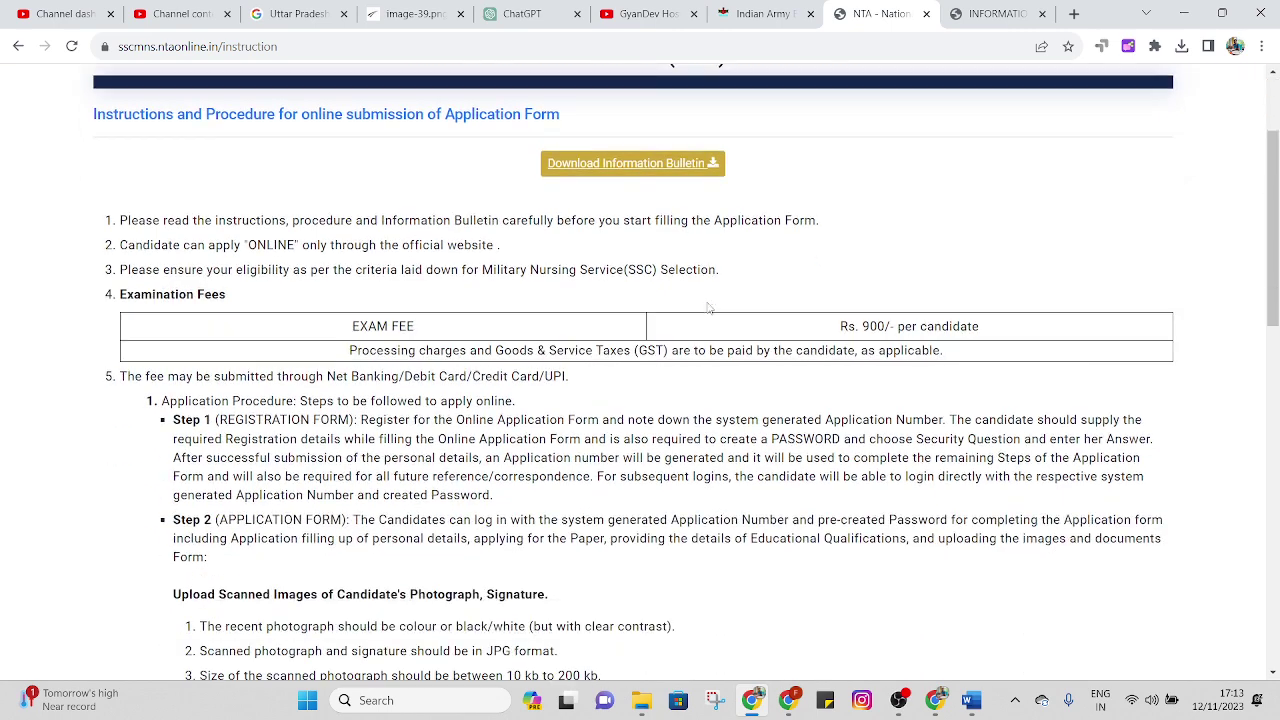
scroll(704, 168, "down", 2)
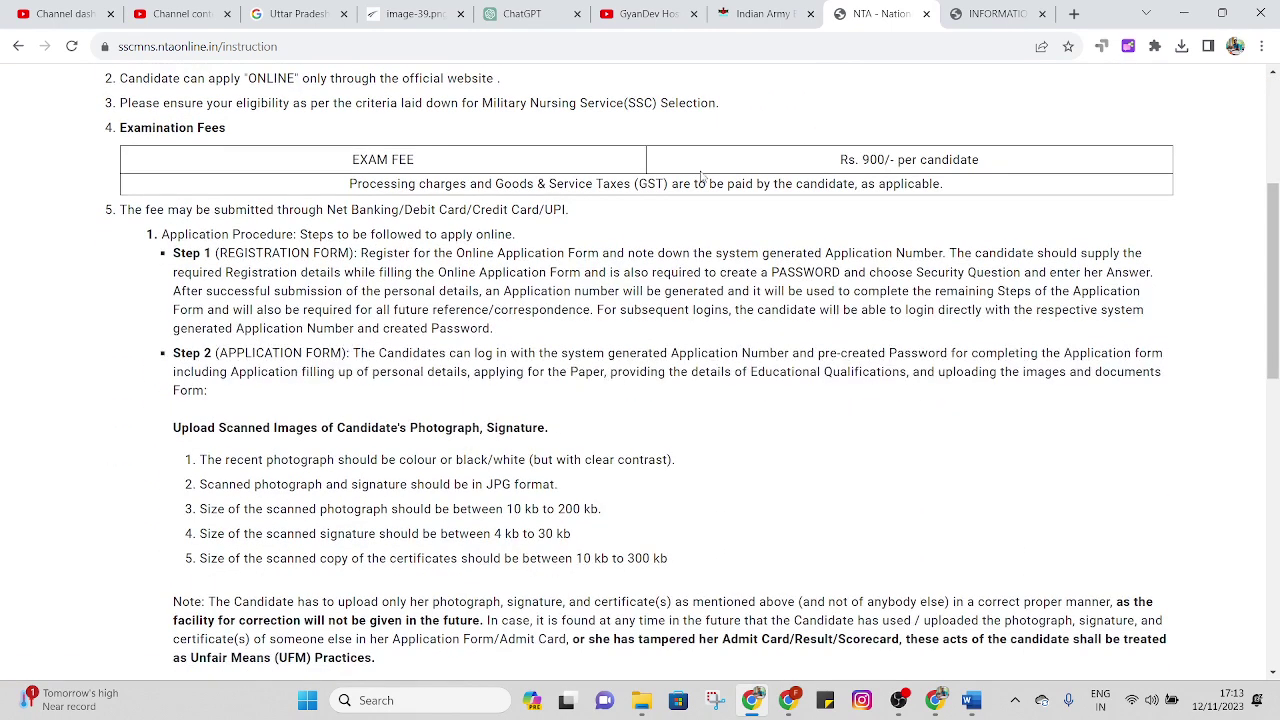
left_click_drag(995, 160, 313, 173)
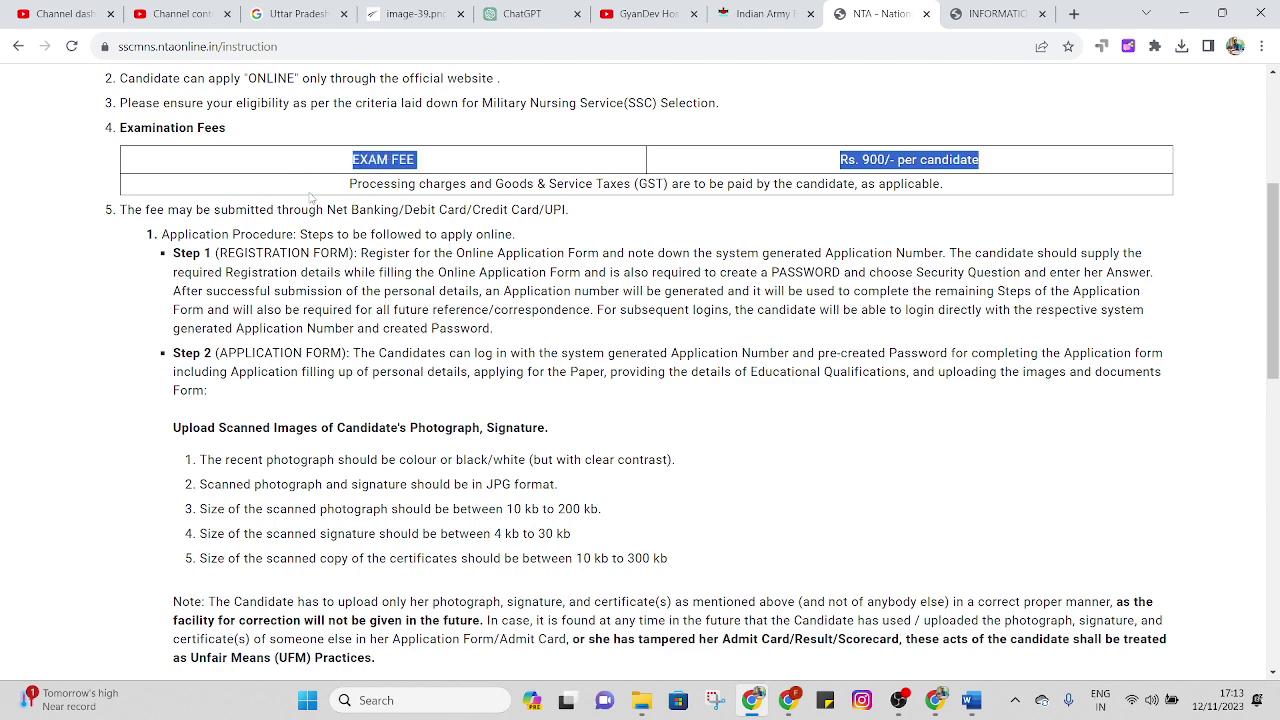
scroll(1043, 214, "down", 1)
scroll(1043, 214, "up", 2)
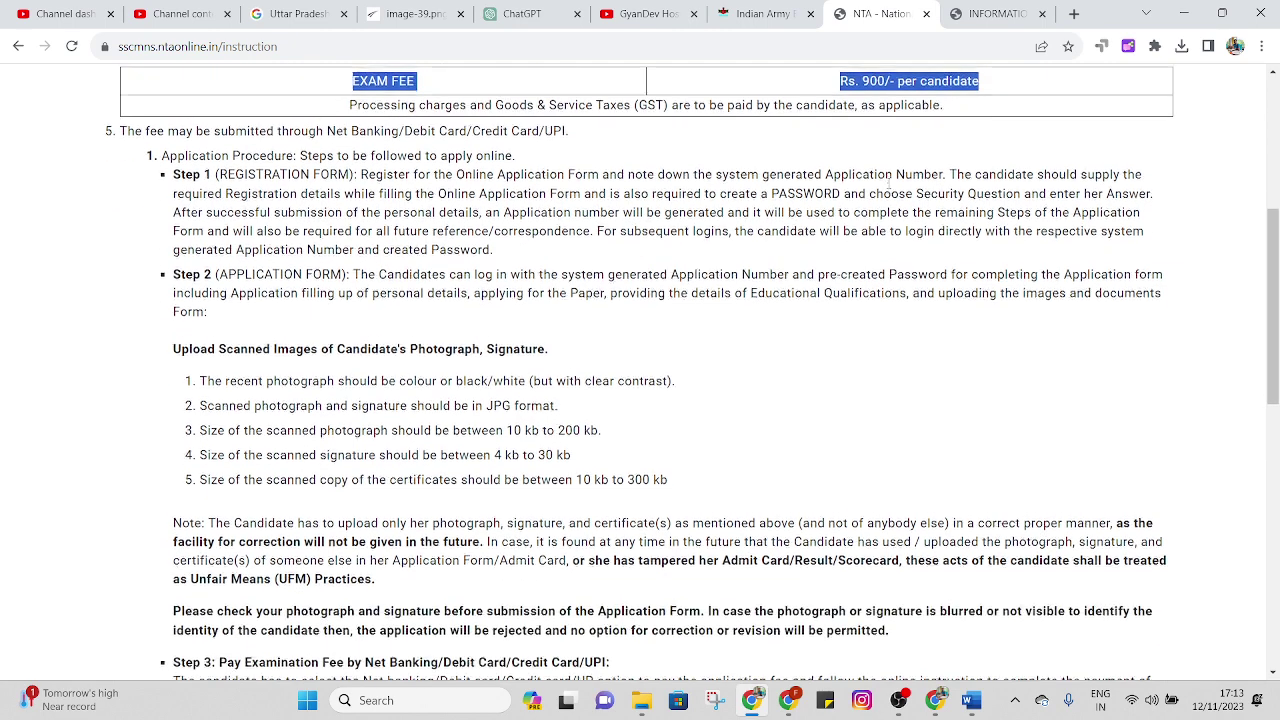
Highlight the exam fee row again and review the processing charges line and application steps in the instructions
left_click(988, 252)
left_click_drag(988, 252, 346, 252)
scroll(793, 251, "down", 5)
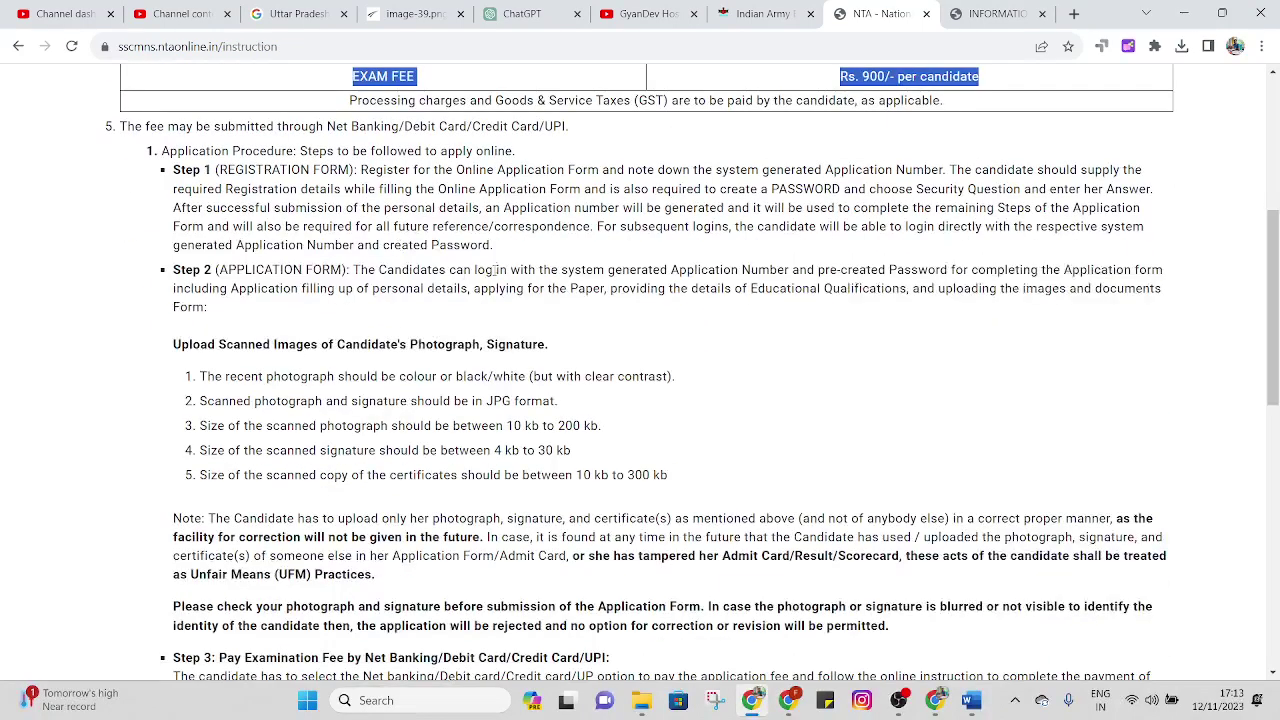
scroll(793, 251, "up", 2)
scroll(793, 251, "up", 3)
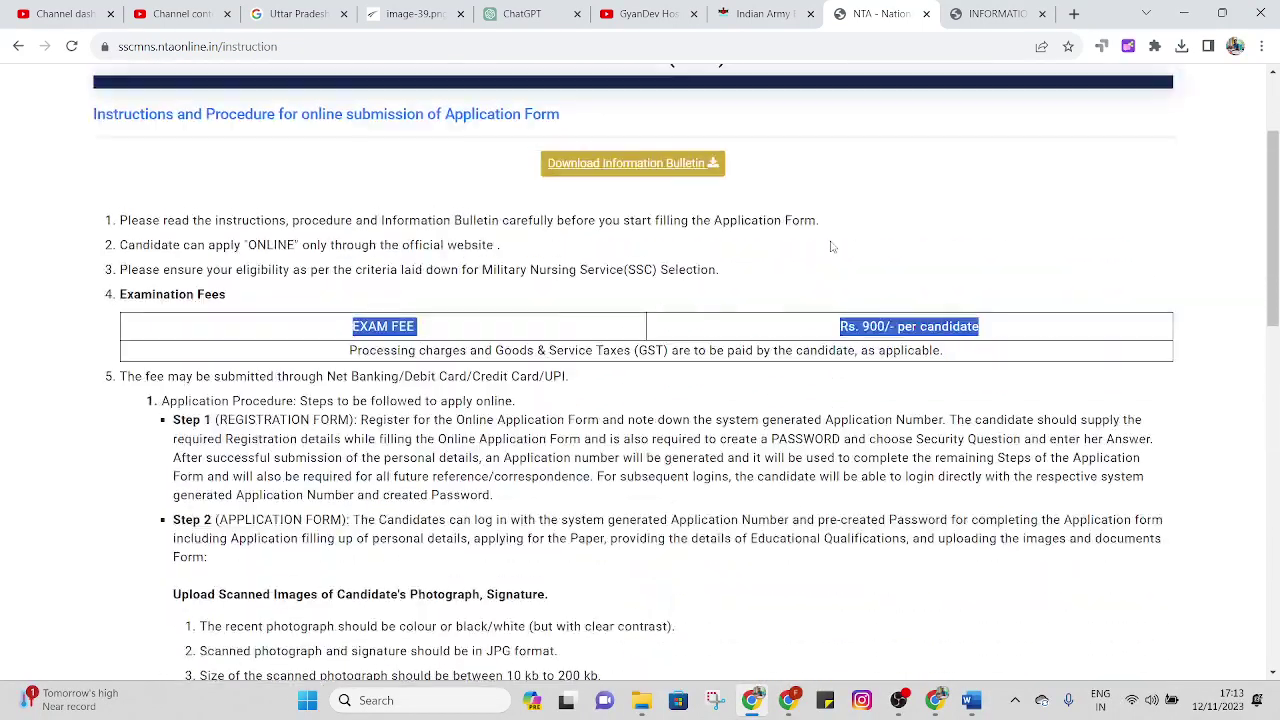
scroll(975, 330, "down", 1)
left_click(297, 271)
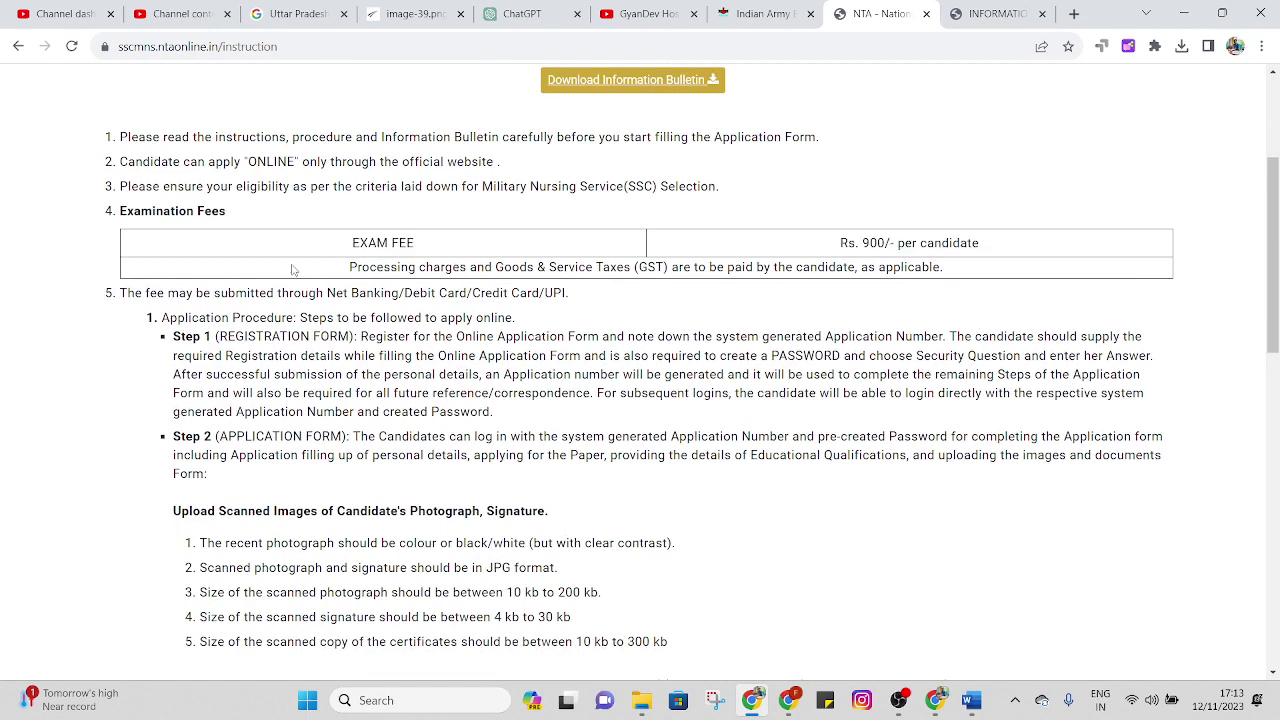
left_click_drag(305, 257, 1035, 243)
scroll(1035, 243, "down", 2)
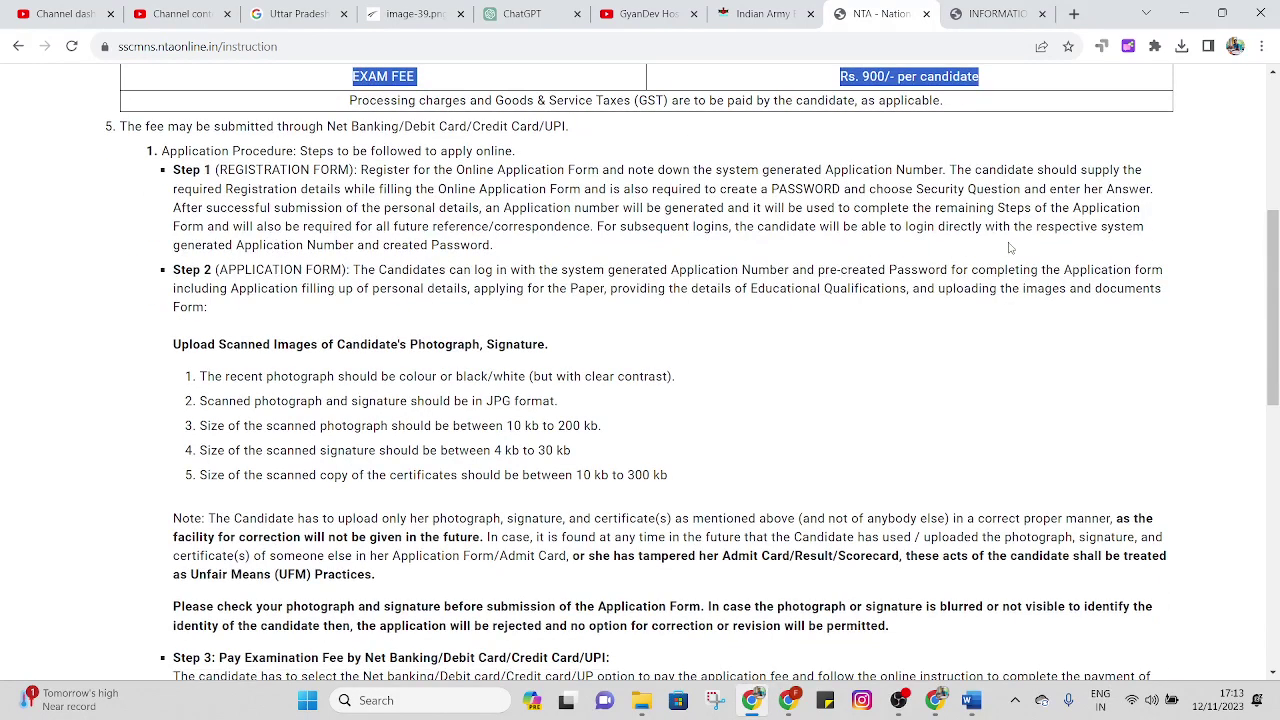
scroll(717, 270, "down", 2)
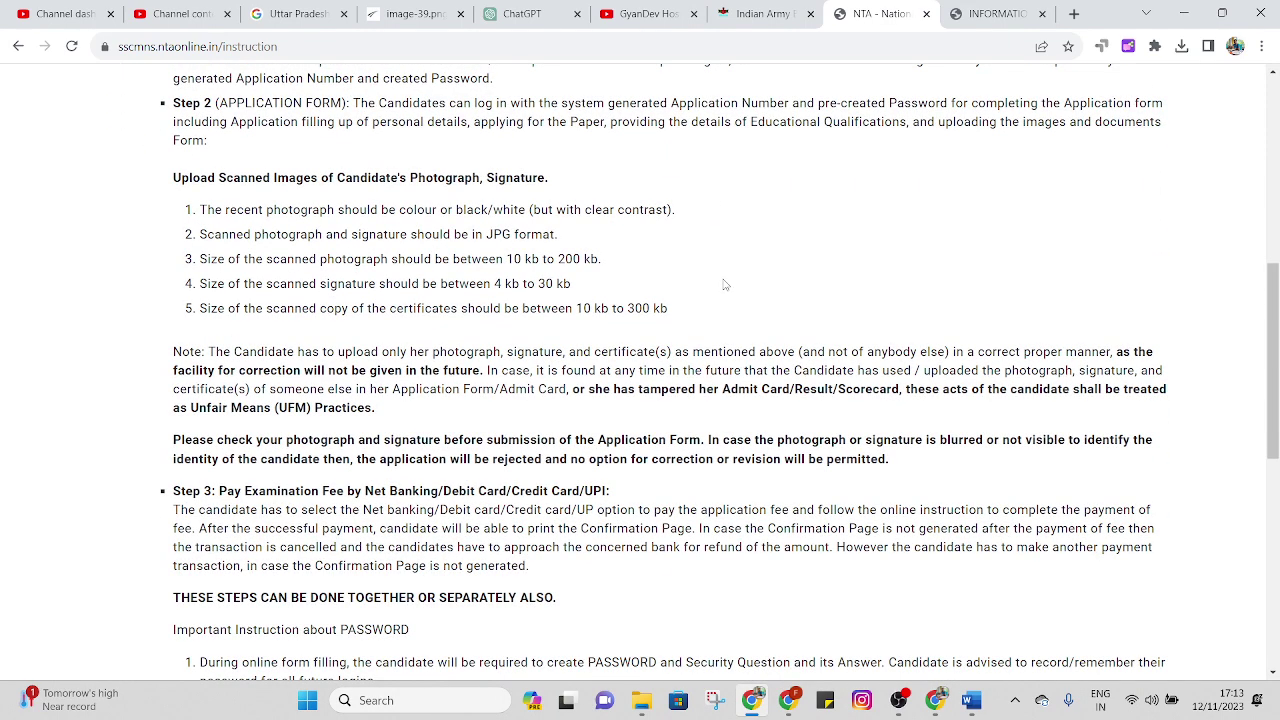
scroll(725, 285, "up", 3)
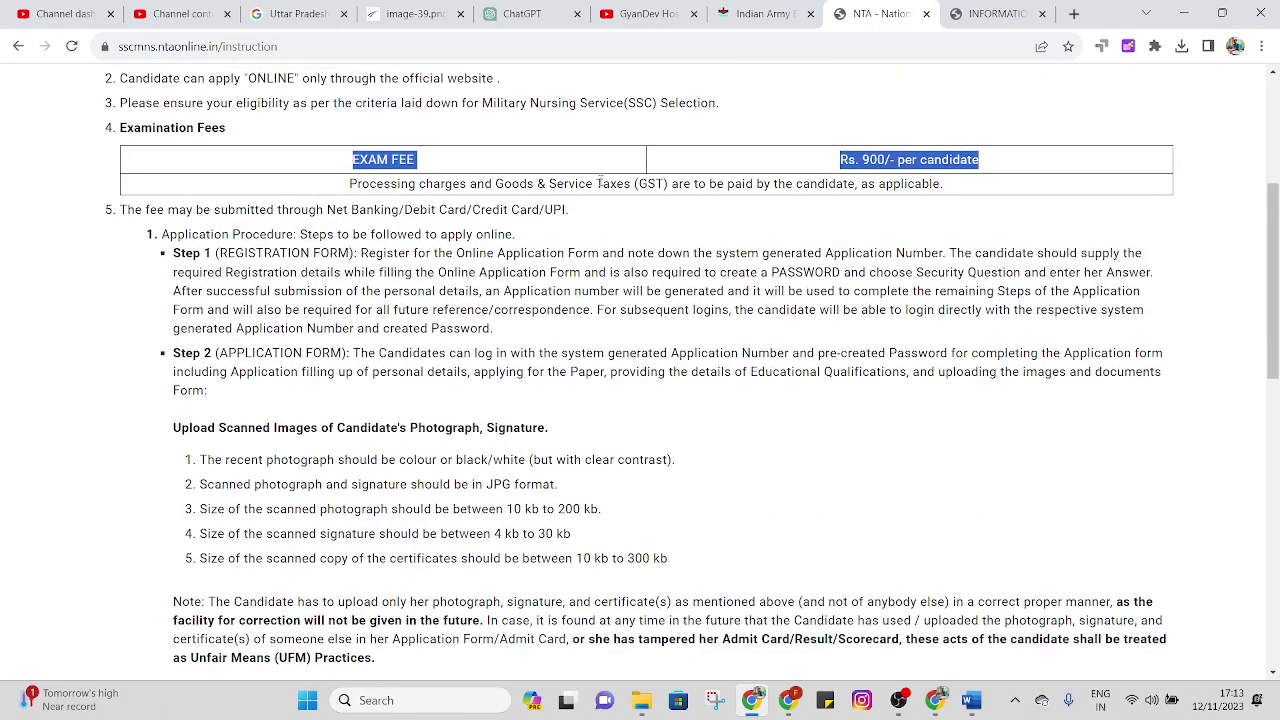
triple_click(604, 183)
Highlight and read the scanned image upload requirements, covering photograph contrast, JPG format, photograph size and certificate copy size
scroll(663, 234, "down", 2)
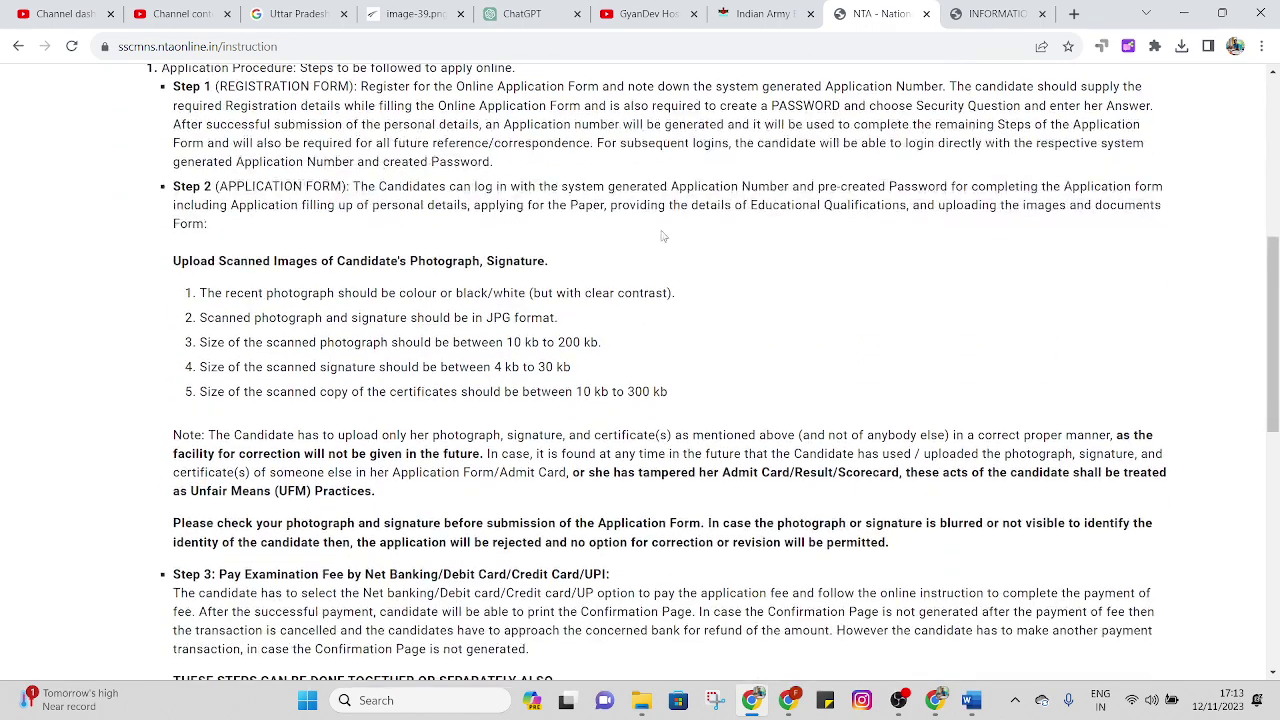
scroll(325, 255, "down", 2)
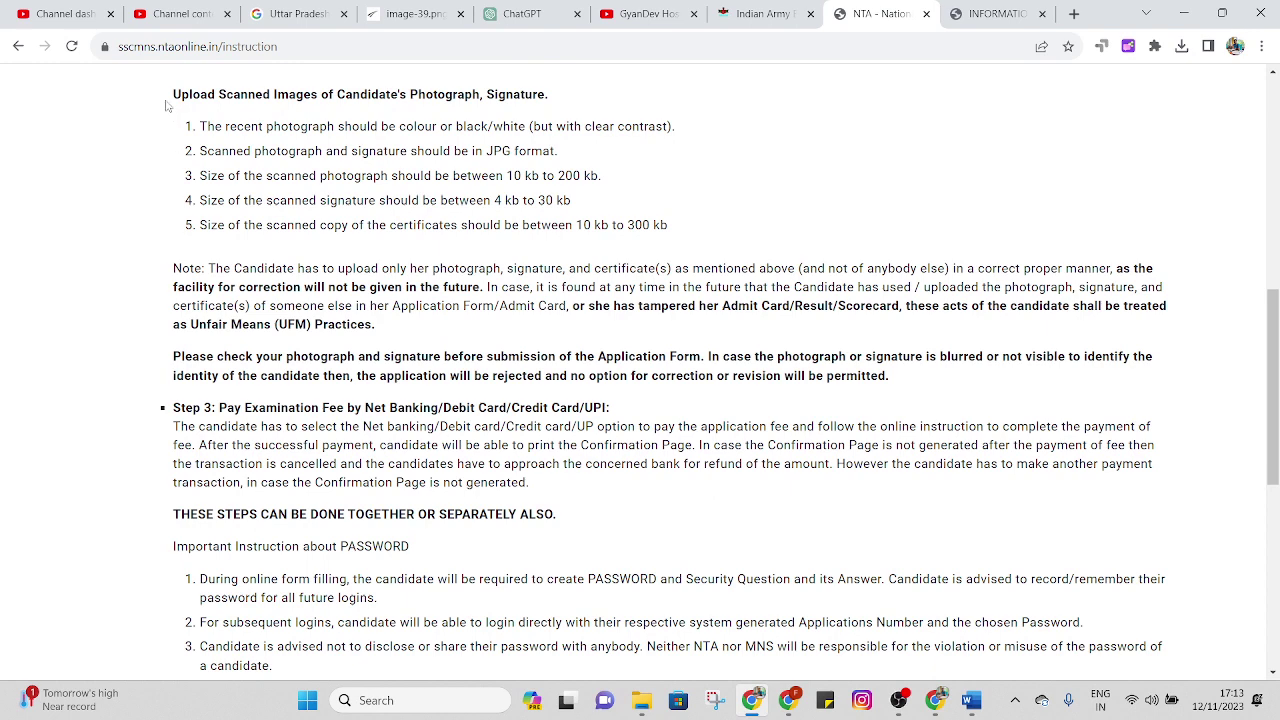
left_click_drag(171, 95, 684, 225)
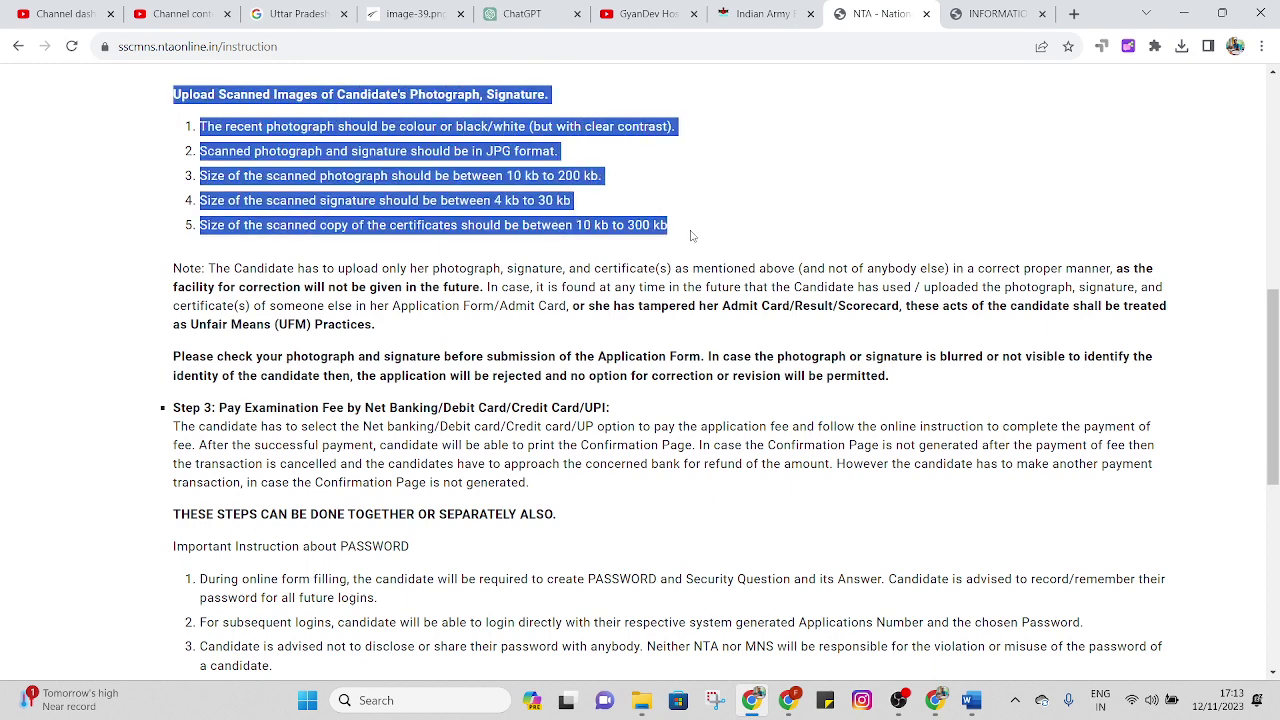
left_click(690, 235)
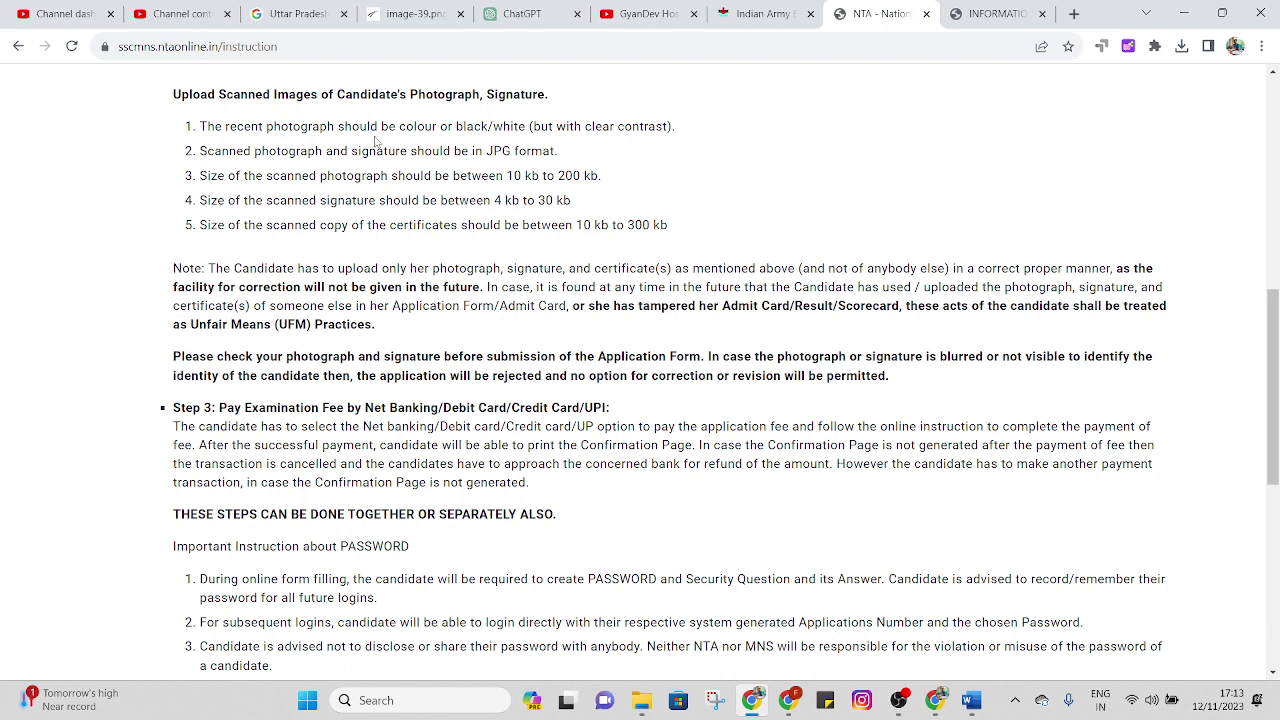
left_click_drag(194, 127, 693, 133)
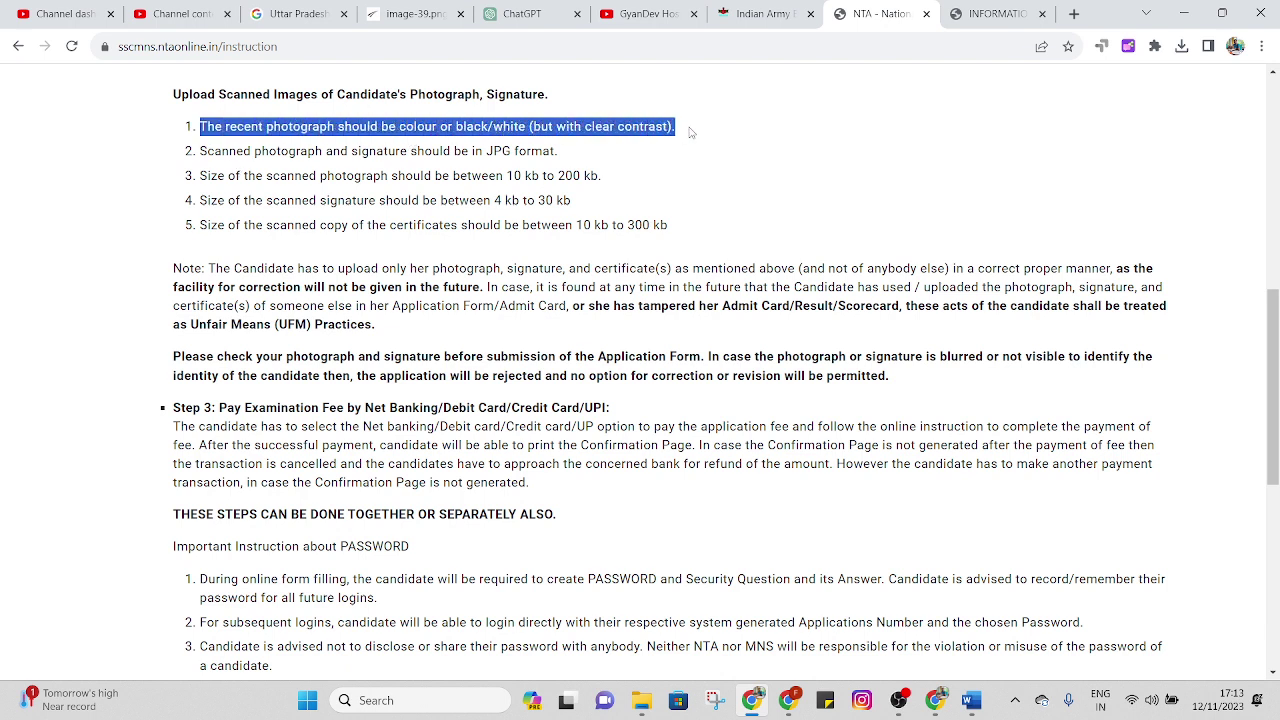
left_click_drag(200, 151, 553, 151)
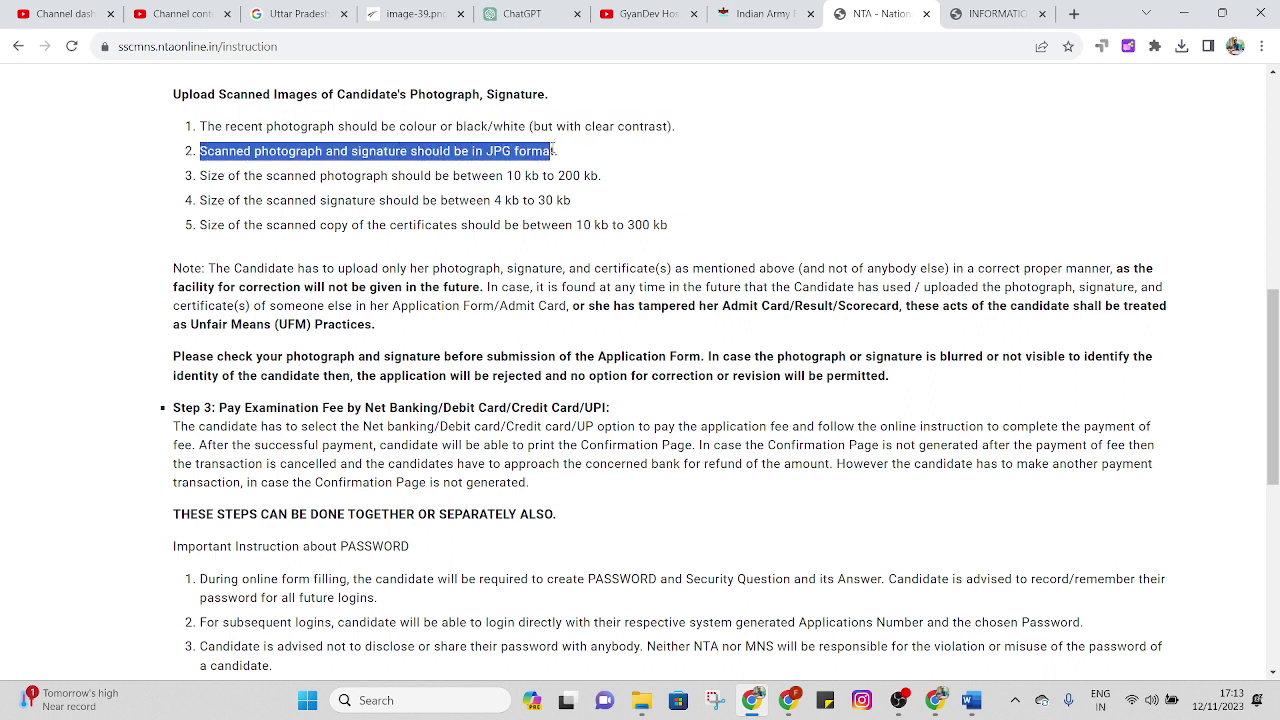
left_click_drag(200, 176, 617, 179)
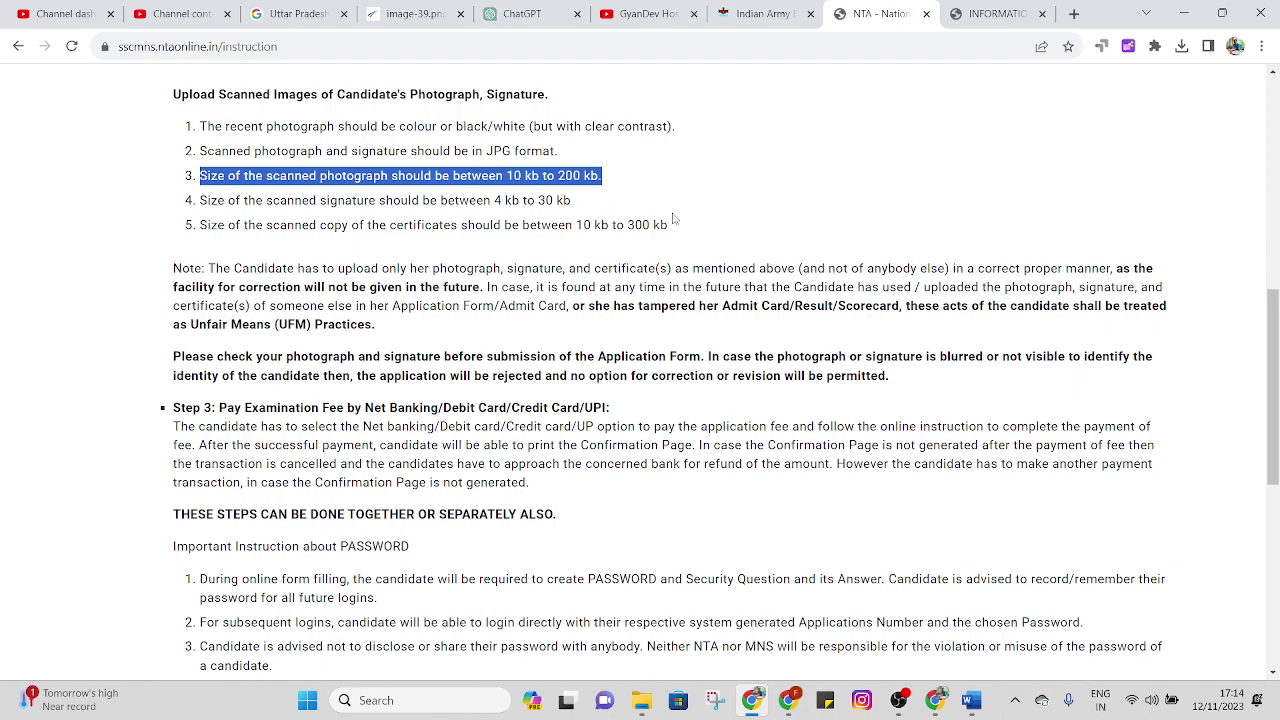
left_click_drag(698, 229, 243, 227)
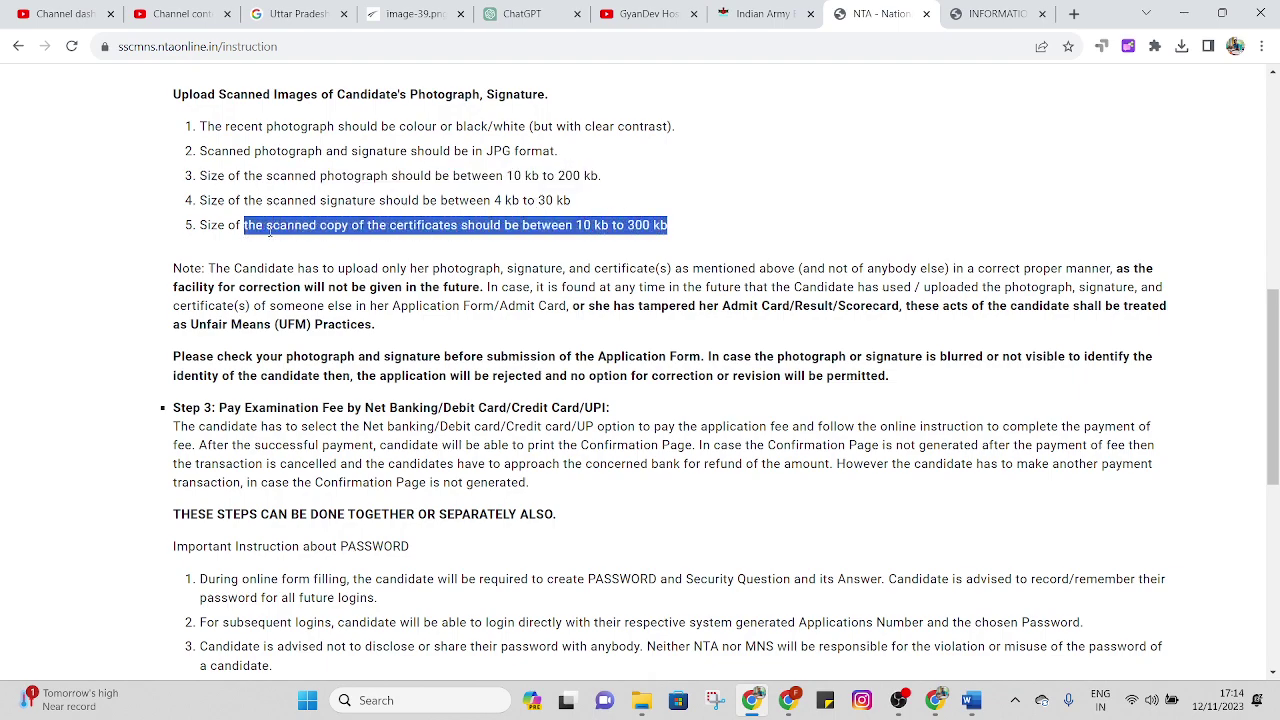
Agree to the declaration at the end of the instructions and submit it to open the registration form
scroll(270, 230, "down", 3)
scroll(367, 237, "down", 3)
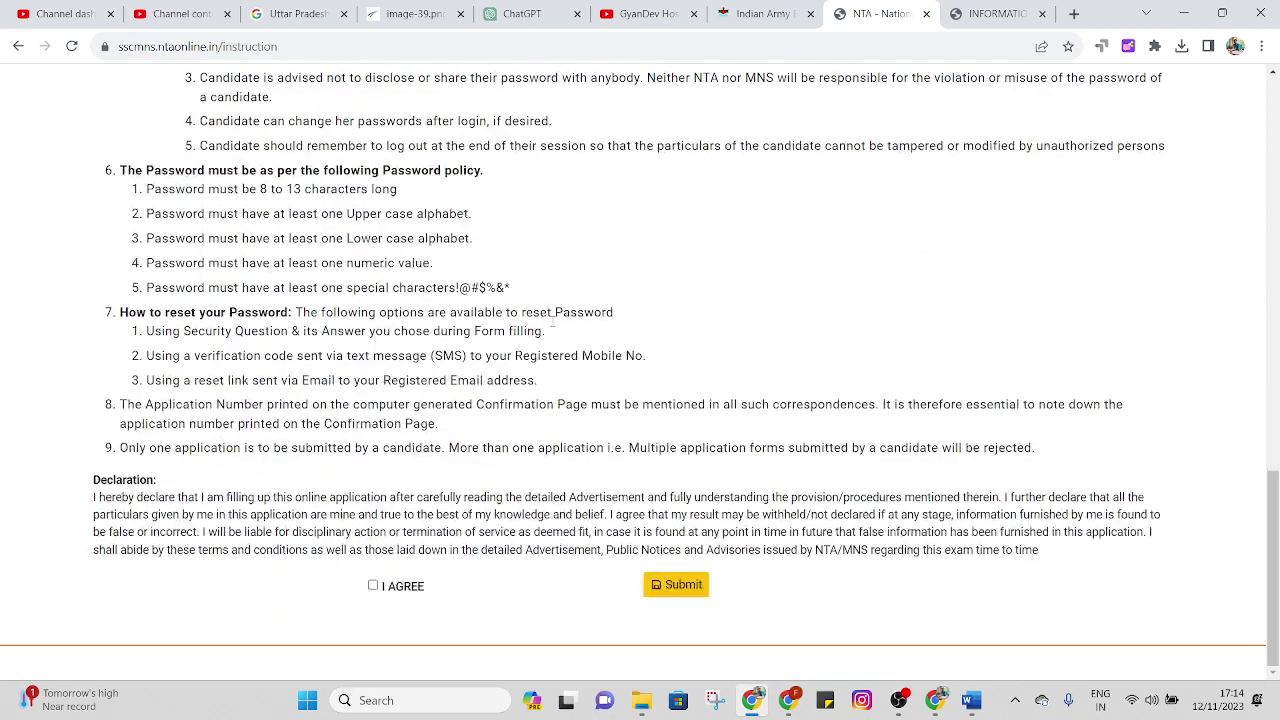
left_click(376, 588)
left_click(676, 585)
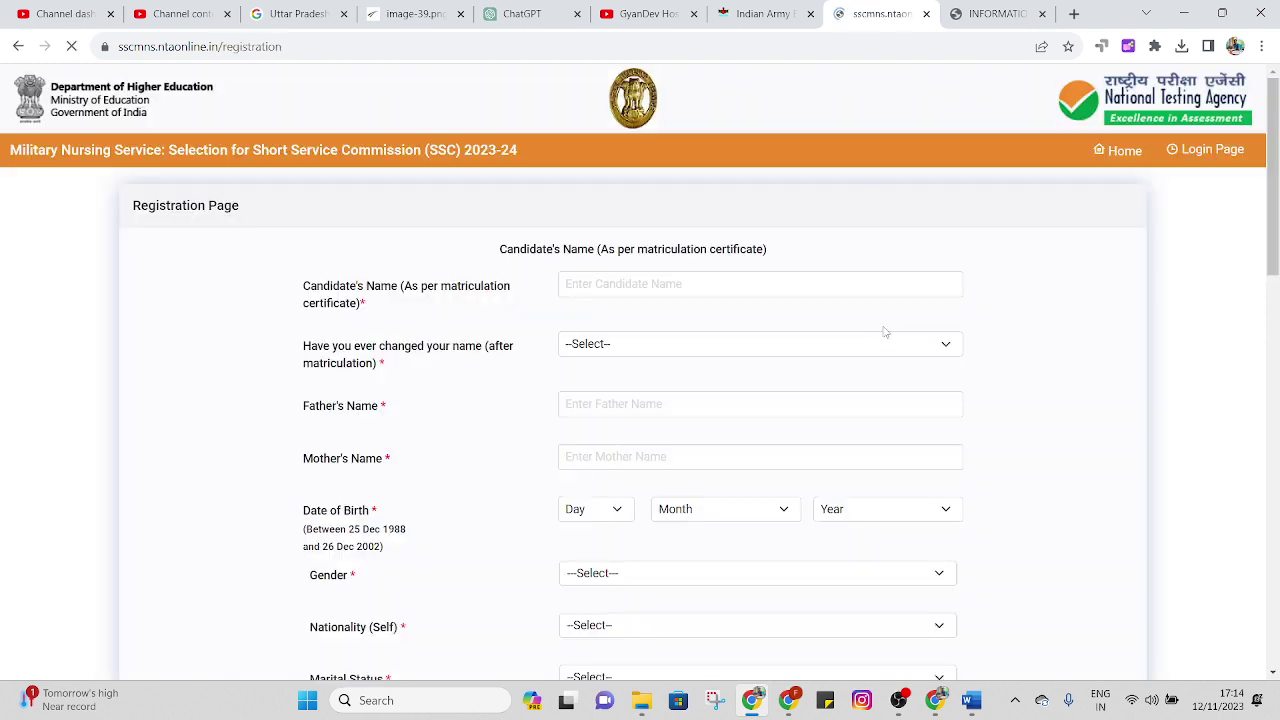
Look through the registration form from the personal details to the password, security PIN and declaration sections
scroll(650, 390, "down", 10)
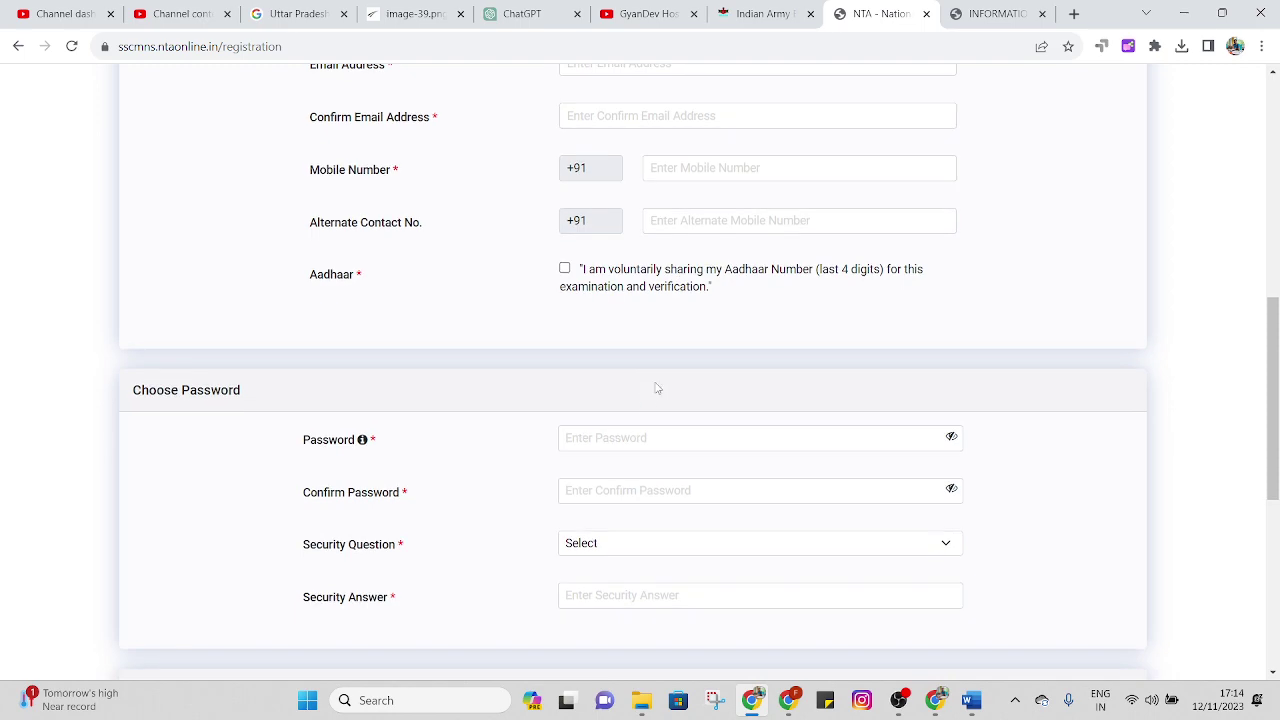
scroll(660, 380, "down", 1)
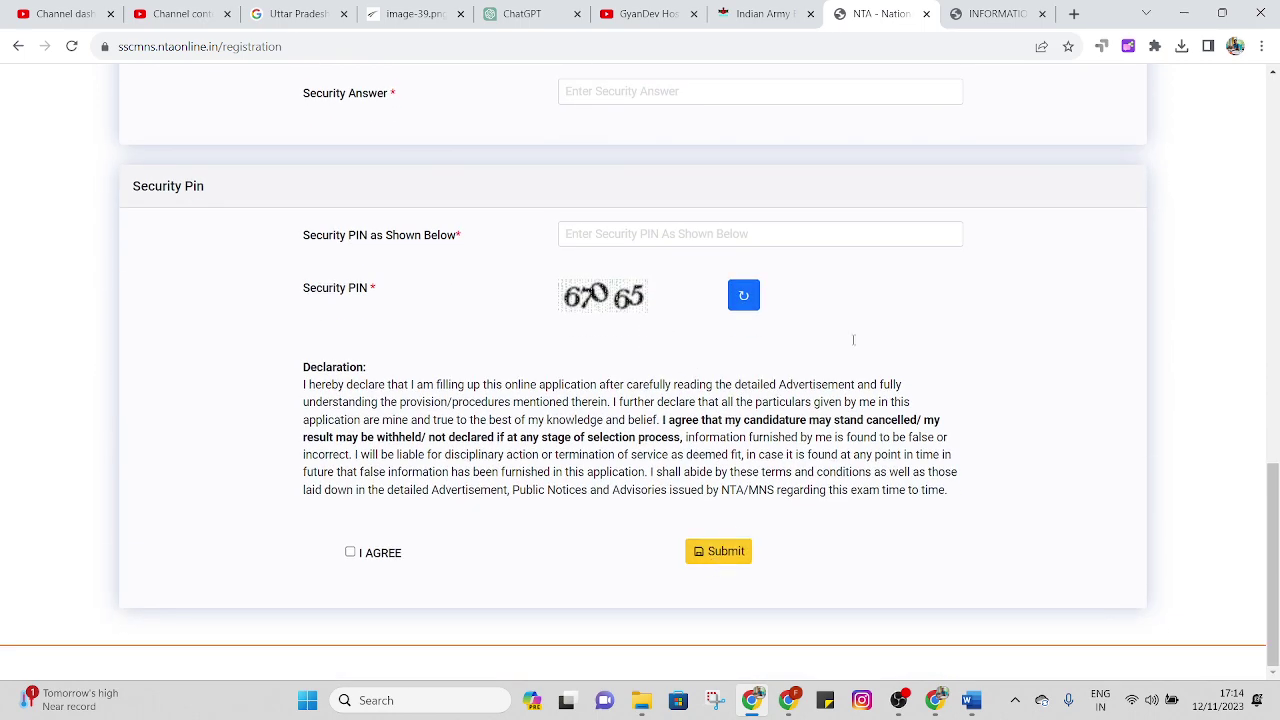
scroll(880, 240, "up", 6)
scroll(740, 272, "up", 6)
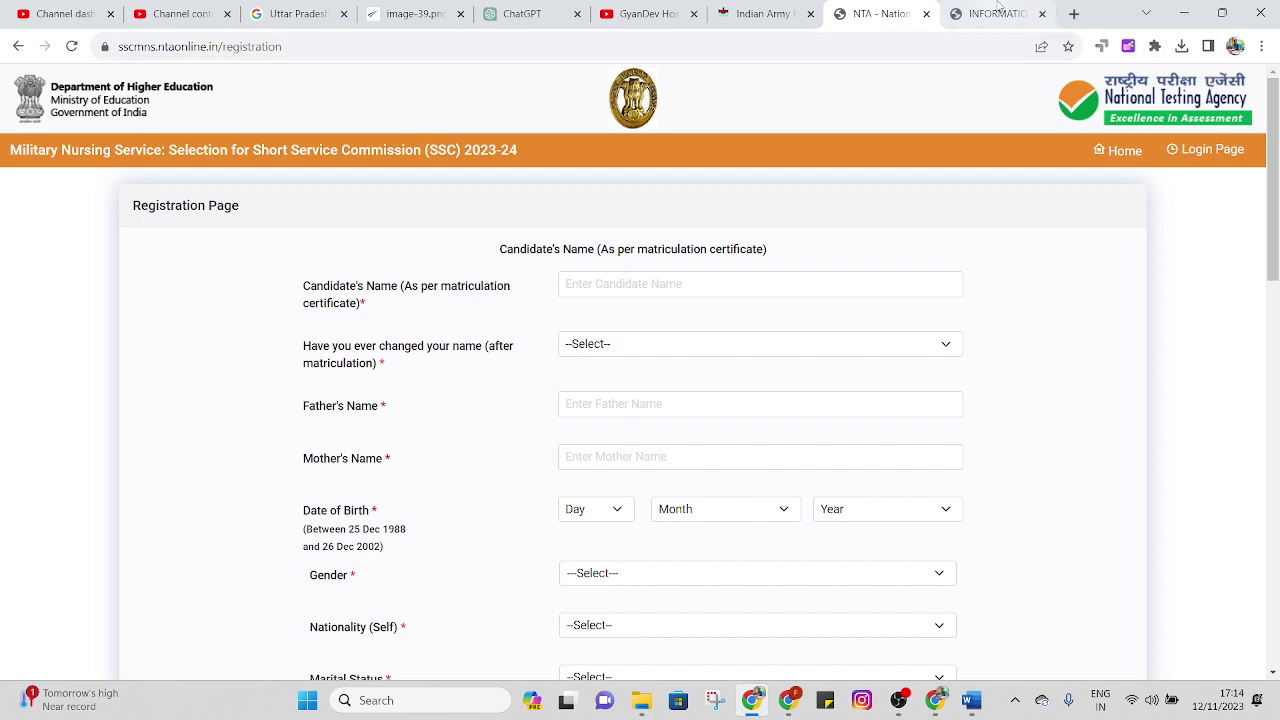
Open the Information Bulletin PDF from its beginning and look over the cover page and list of abbreviations
left_click(997, 12)
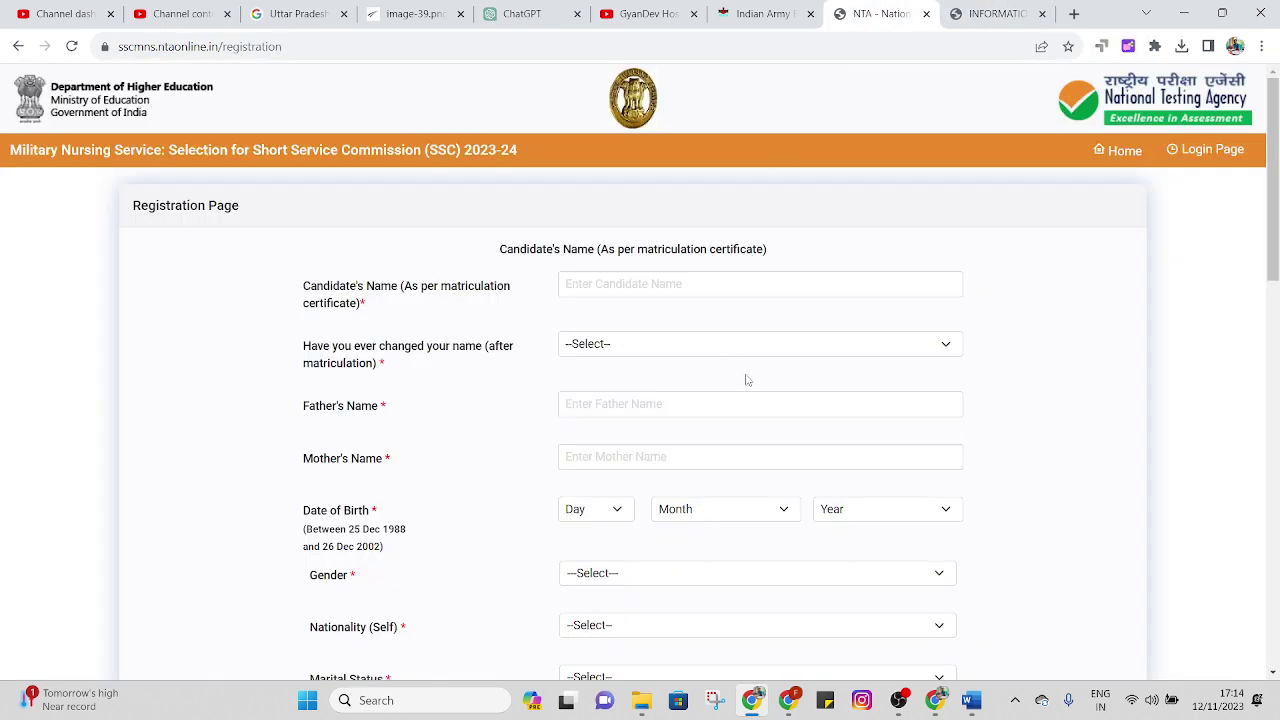
left_click(981, 11)
scroll(763, 344, "up", 18)
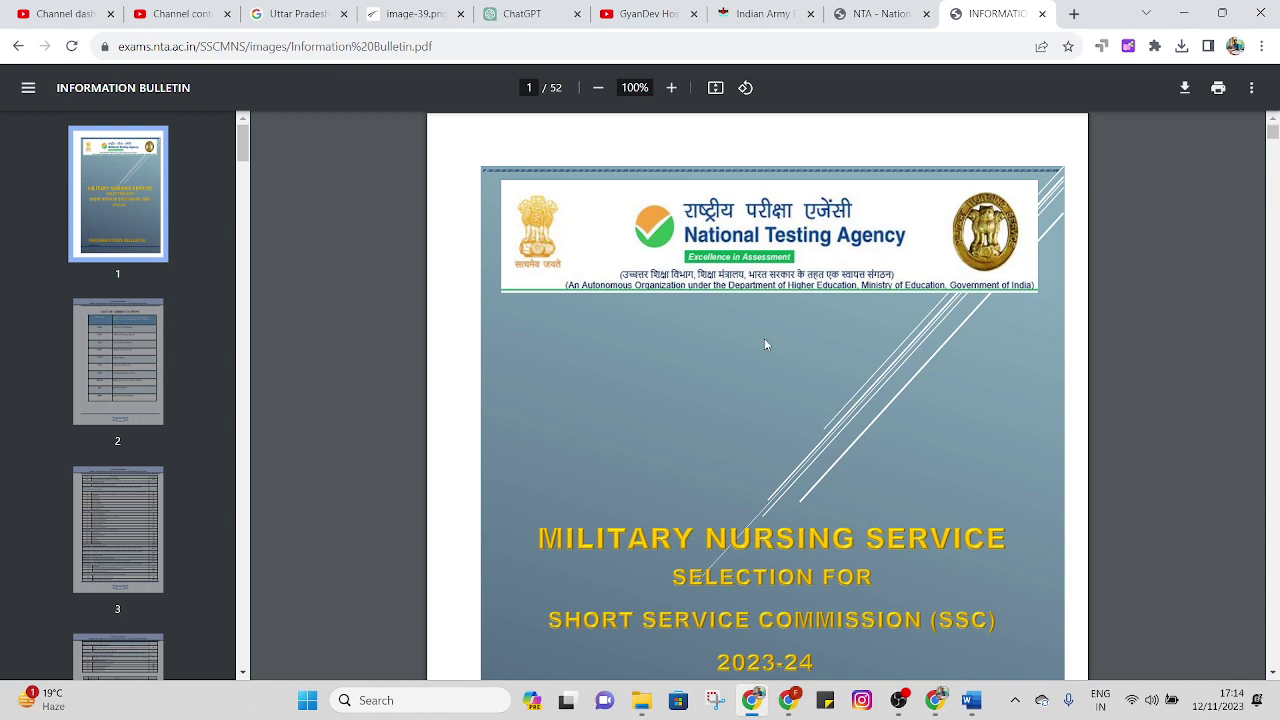
scroll(764, 338, "down", 4)
scroll(777, 337, "up", 2)
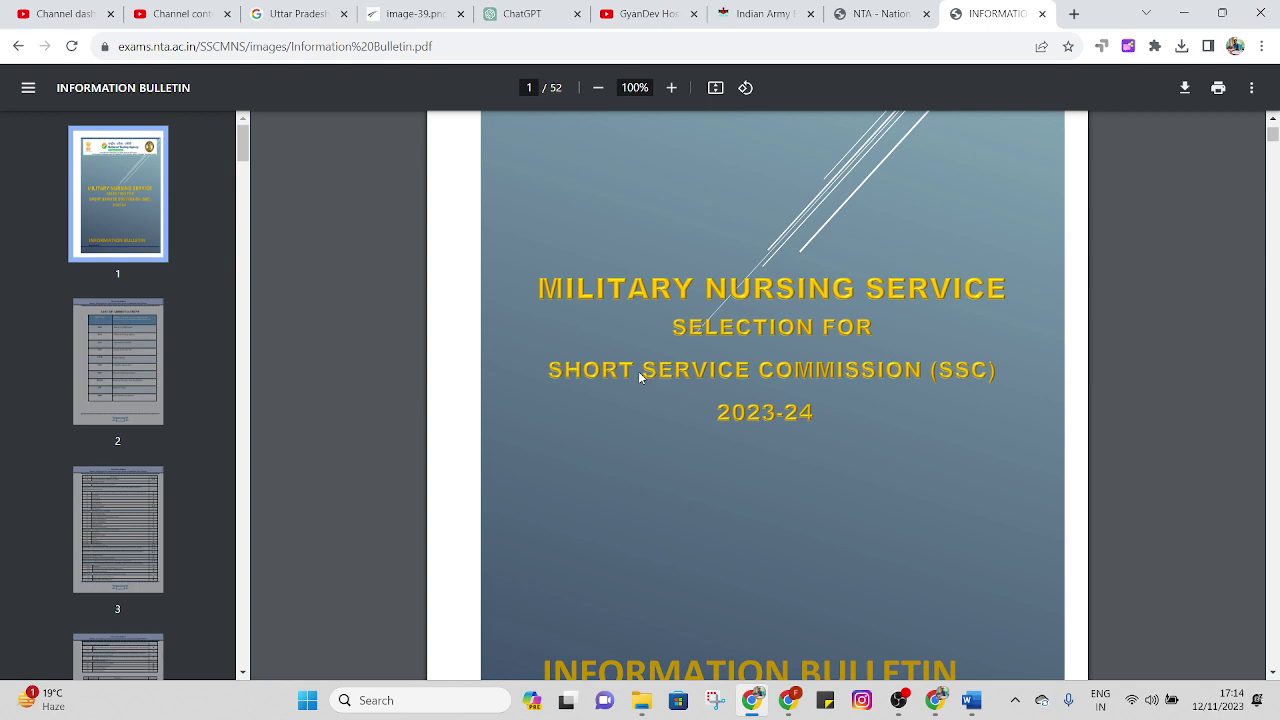
scroll(930, 373, "down", 6)
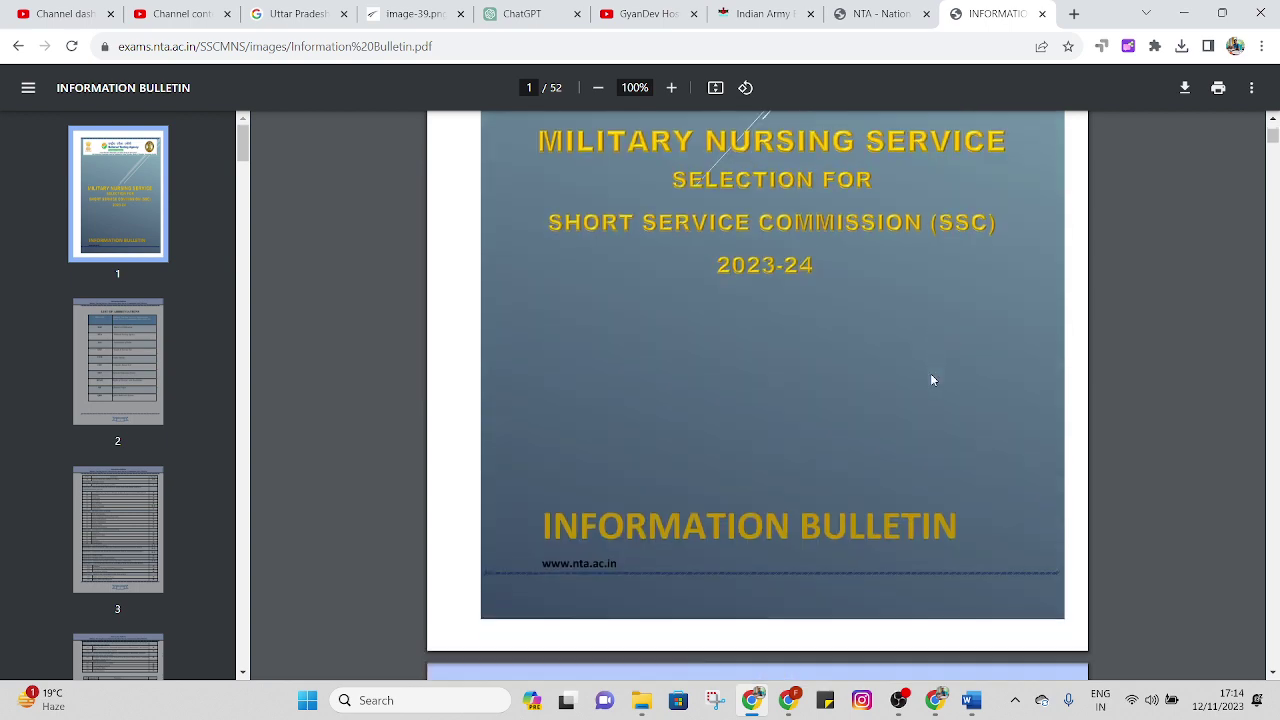
scroll(800, 340, "down", 6)
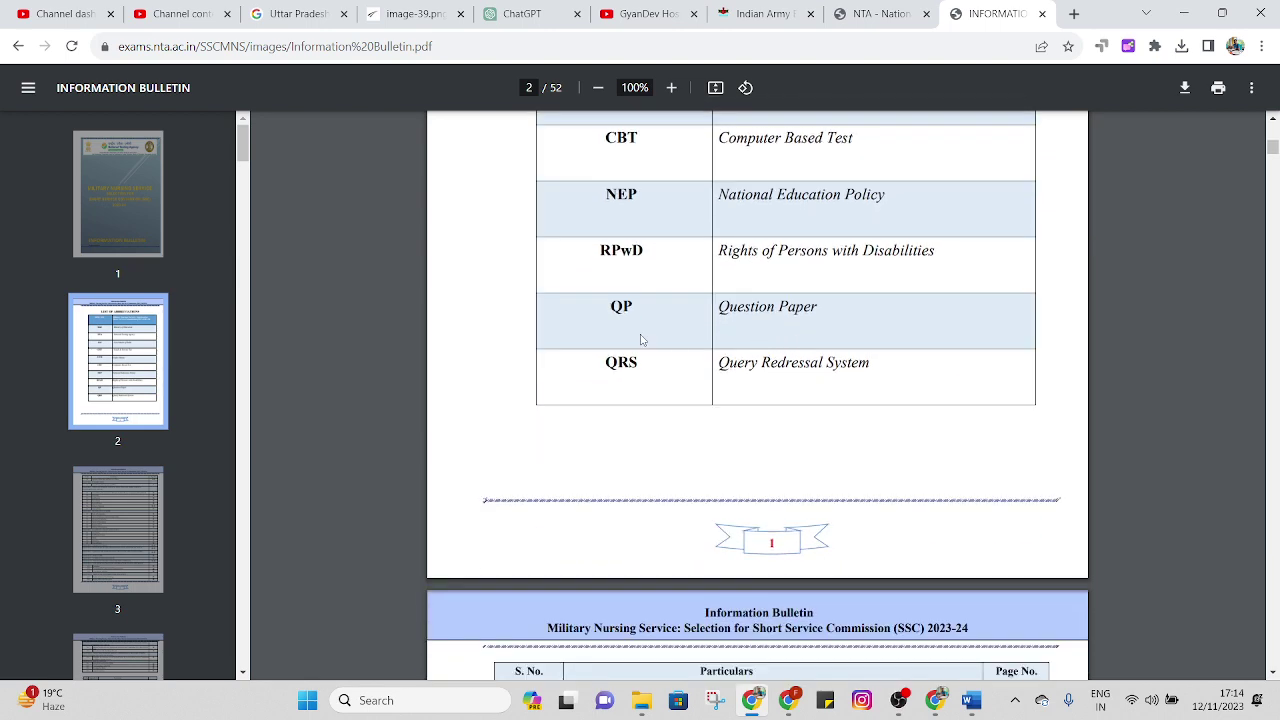
scroll(851, 437, "up", 4)
scroll(851, 437, "up", 2)
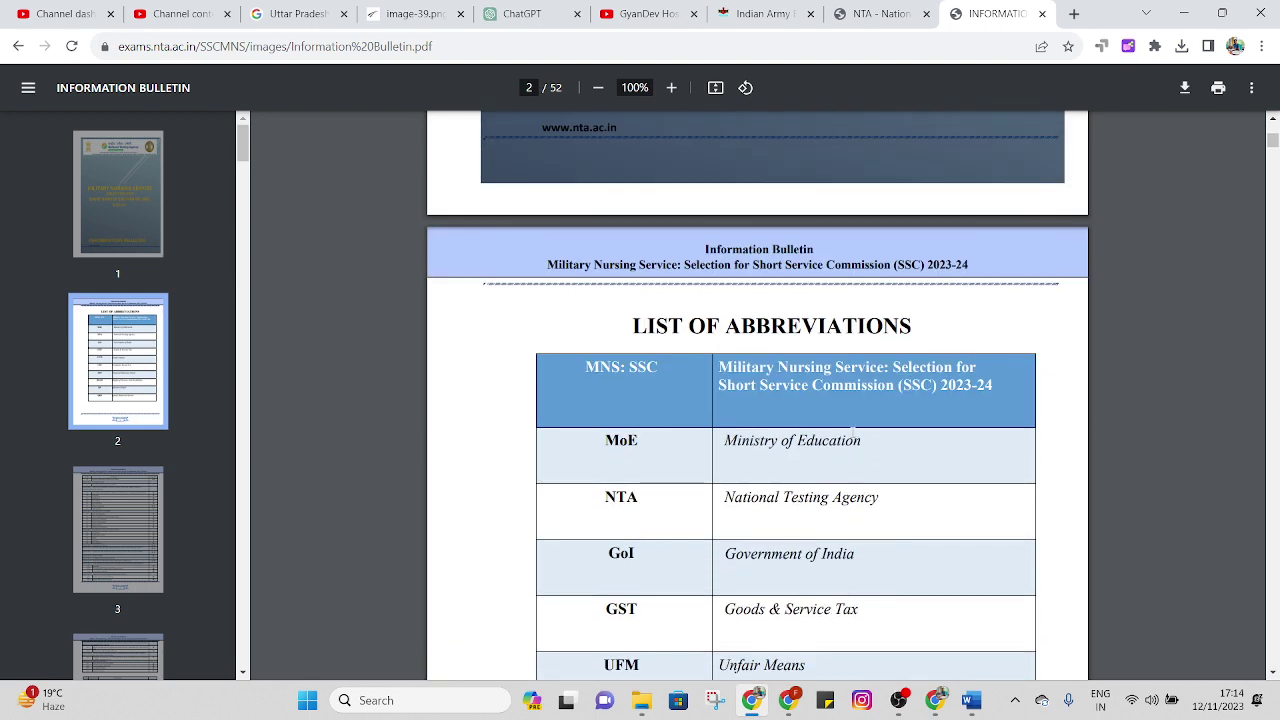
Browse the bulletin's table of contents and go on to the important dates table on page 5
scroll(848, 432, "down", 8)
scroll(834, 426, "down", 8)
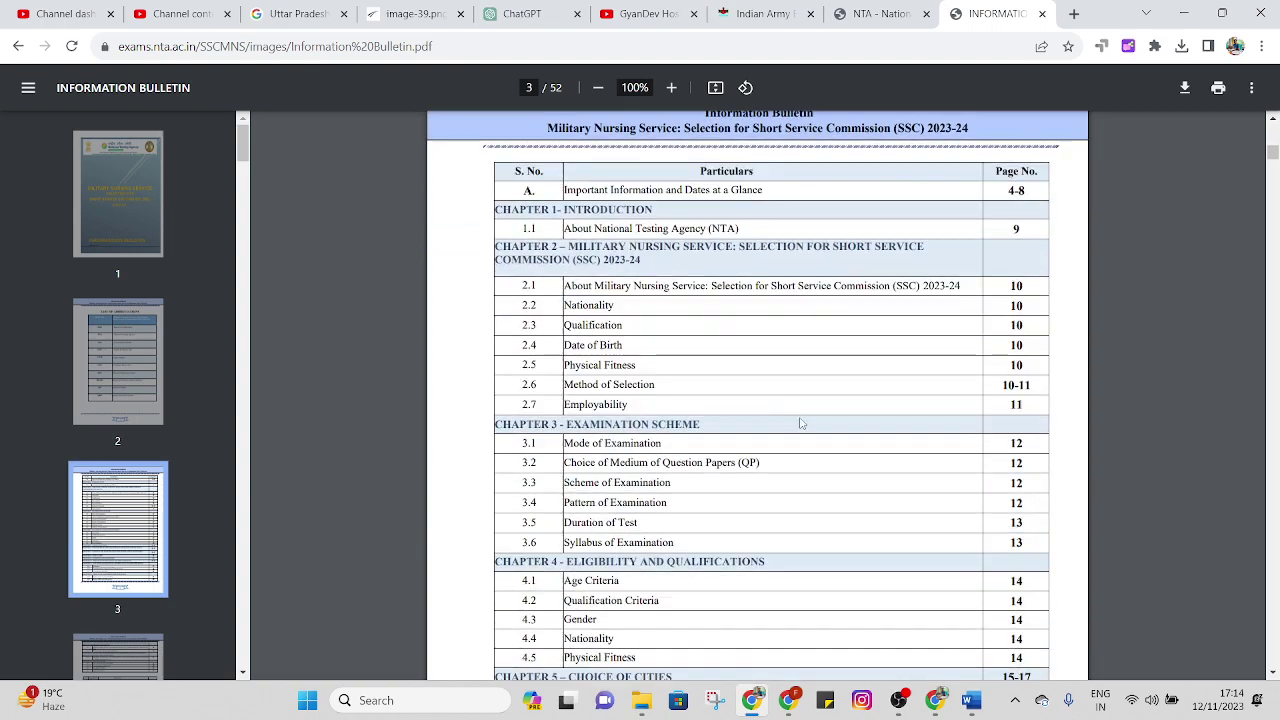
scroll(781, 412, "down", 10)
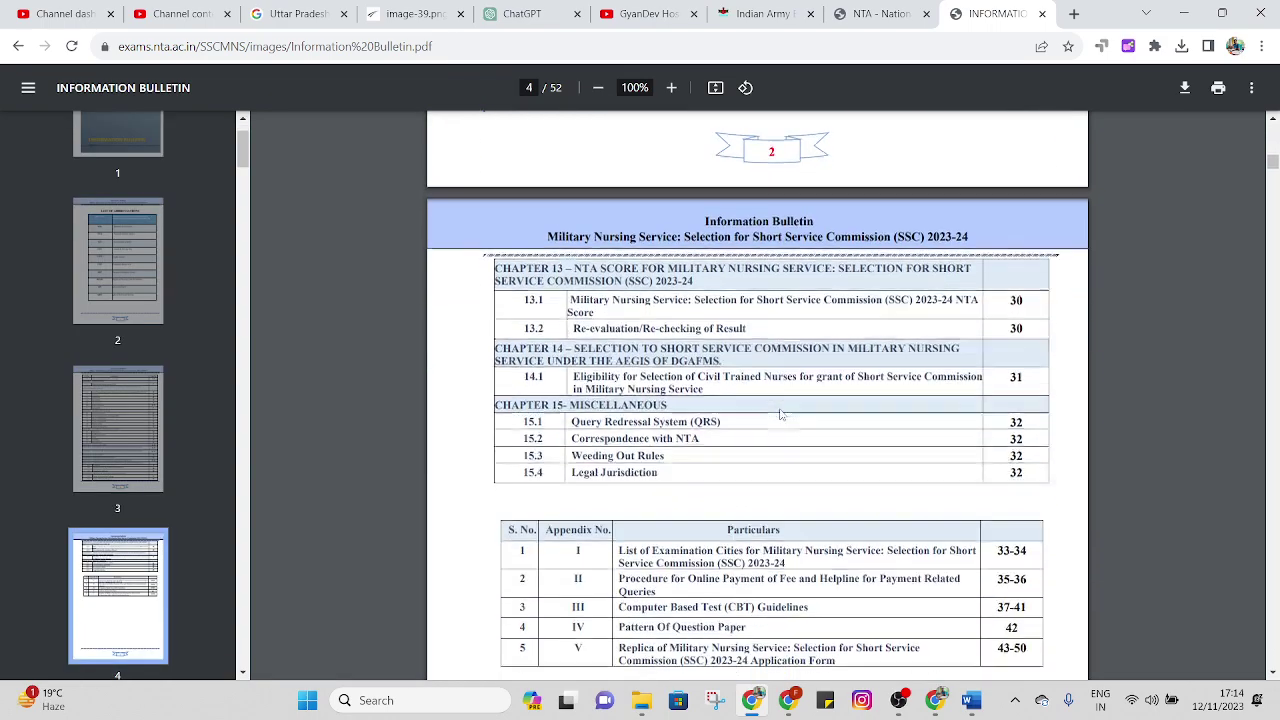
scroll(781, 412, "down", 3)
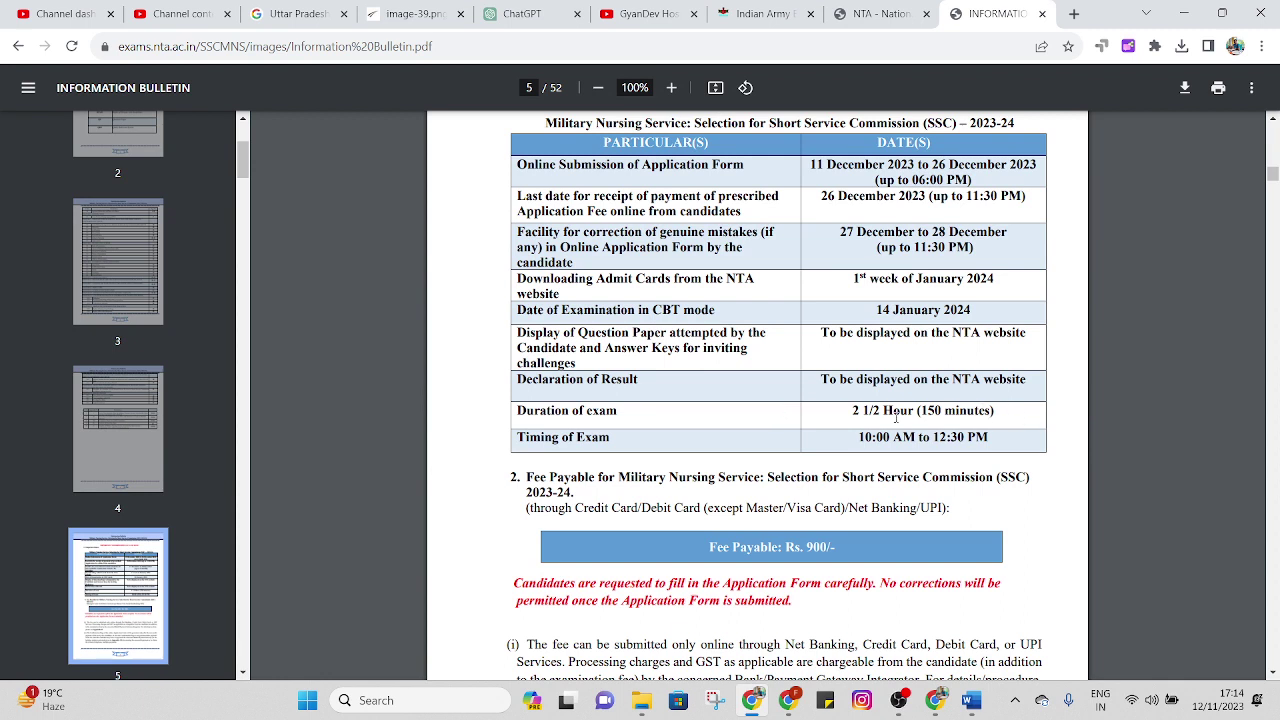
Highlight the exam duration row, and highlight the accepted payment methods under the fee payable heading
triple_click(914, 412)
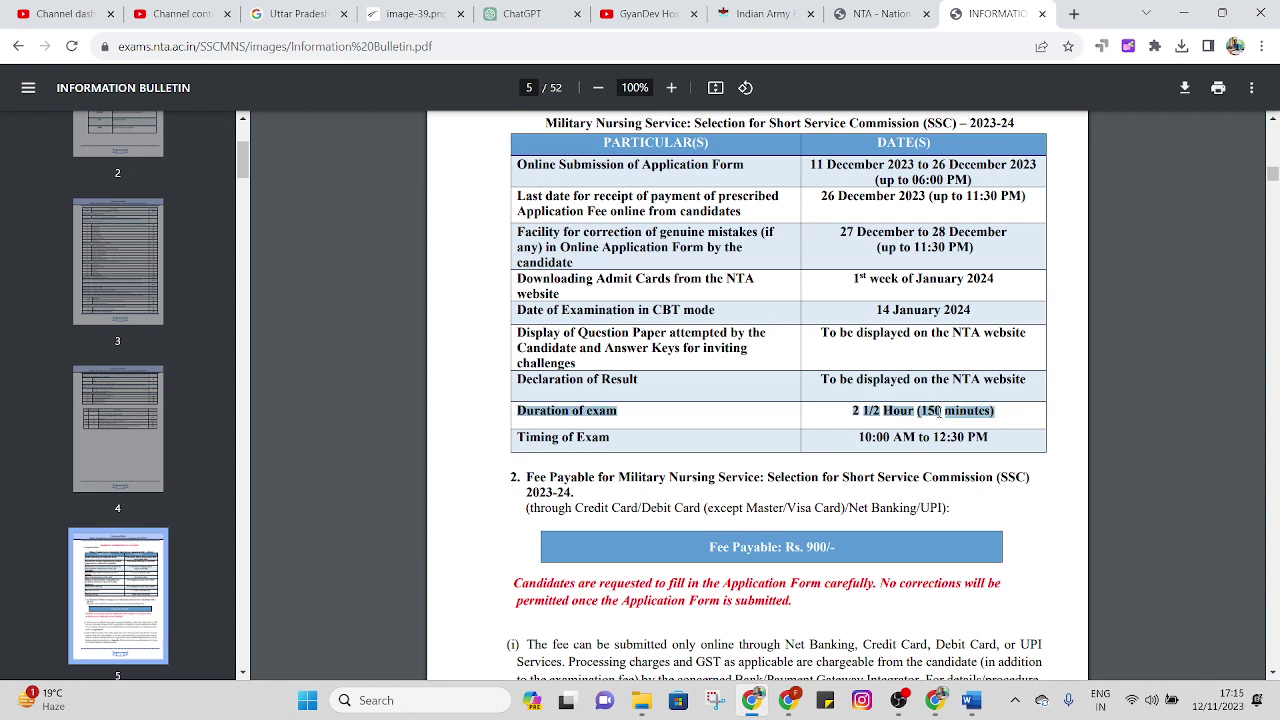
left_click(948, 459)
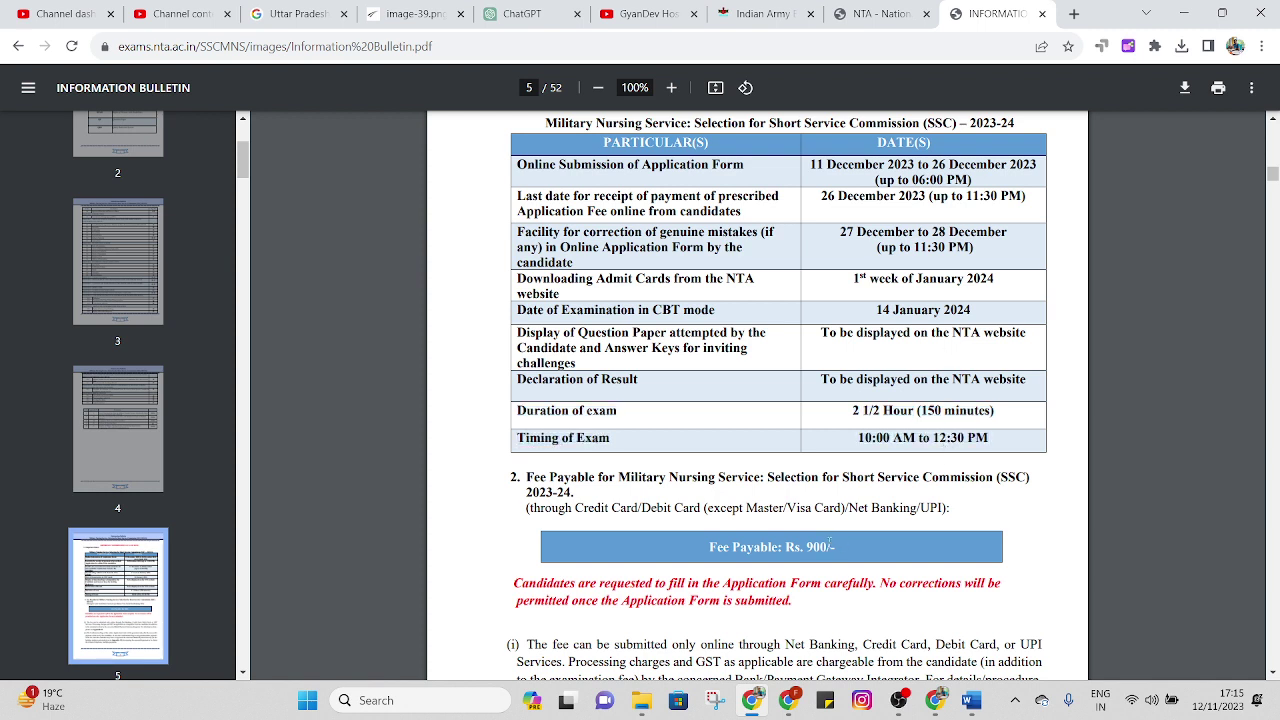
left_click_drag(541, 509, 968, 503)
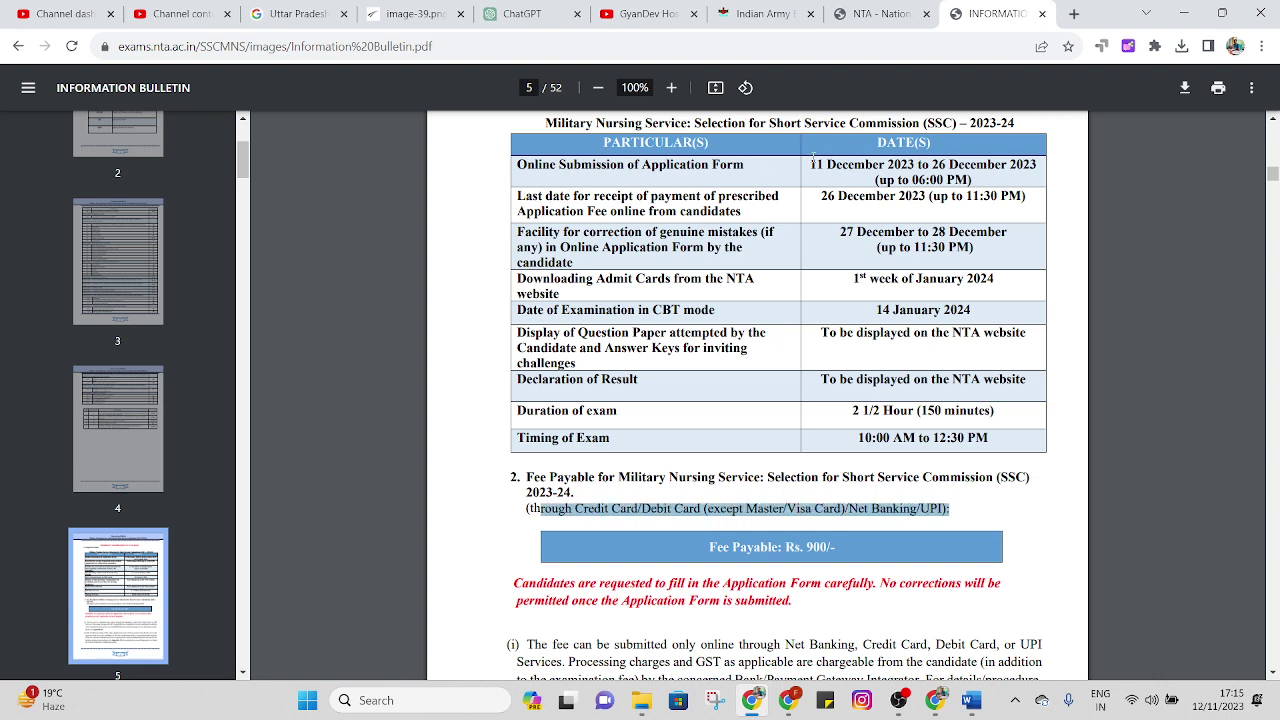
Highlight the online application submission dates and the row on correcting genuine mistakes in the dates table
left_click_drag(810, 166, 997, 174)
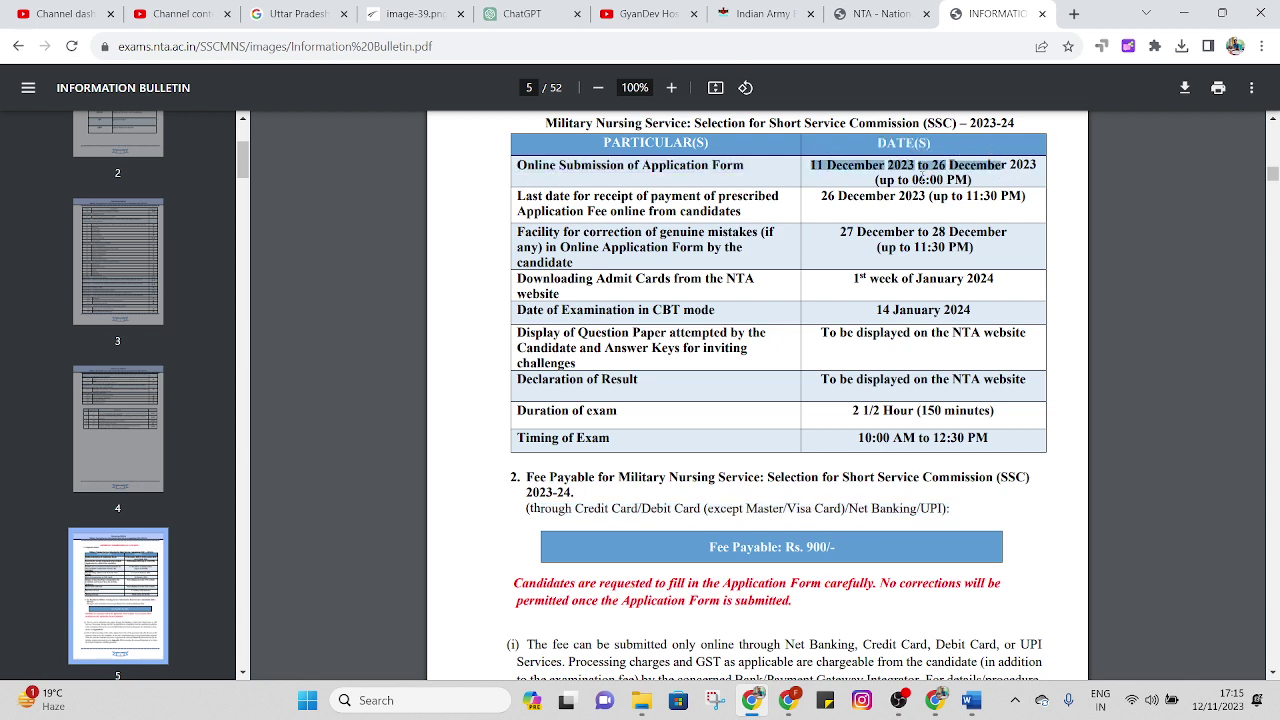
left_click(828, 166)
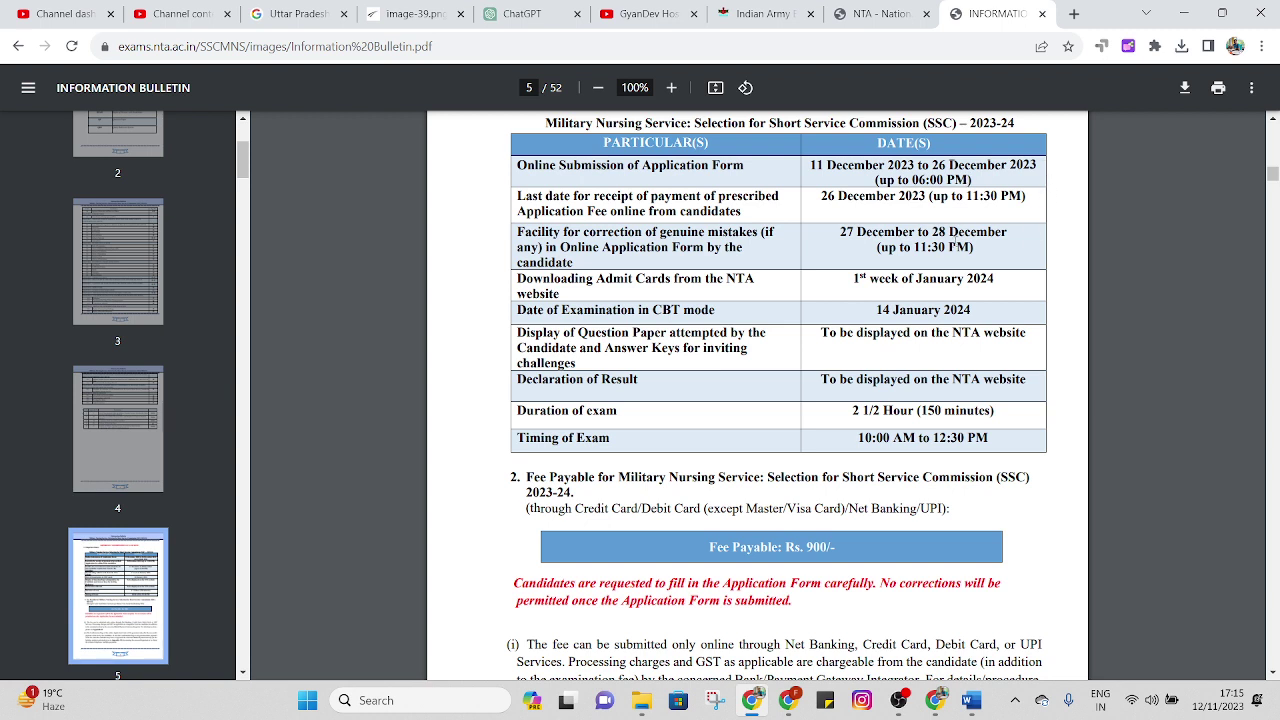
left_click_drag(584, 233, 1001, 261)
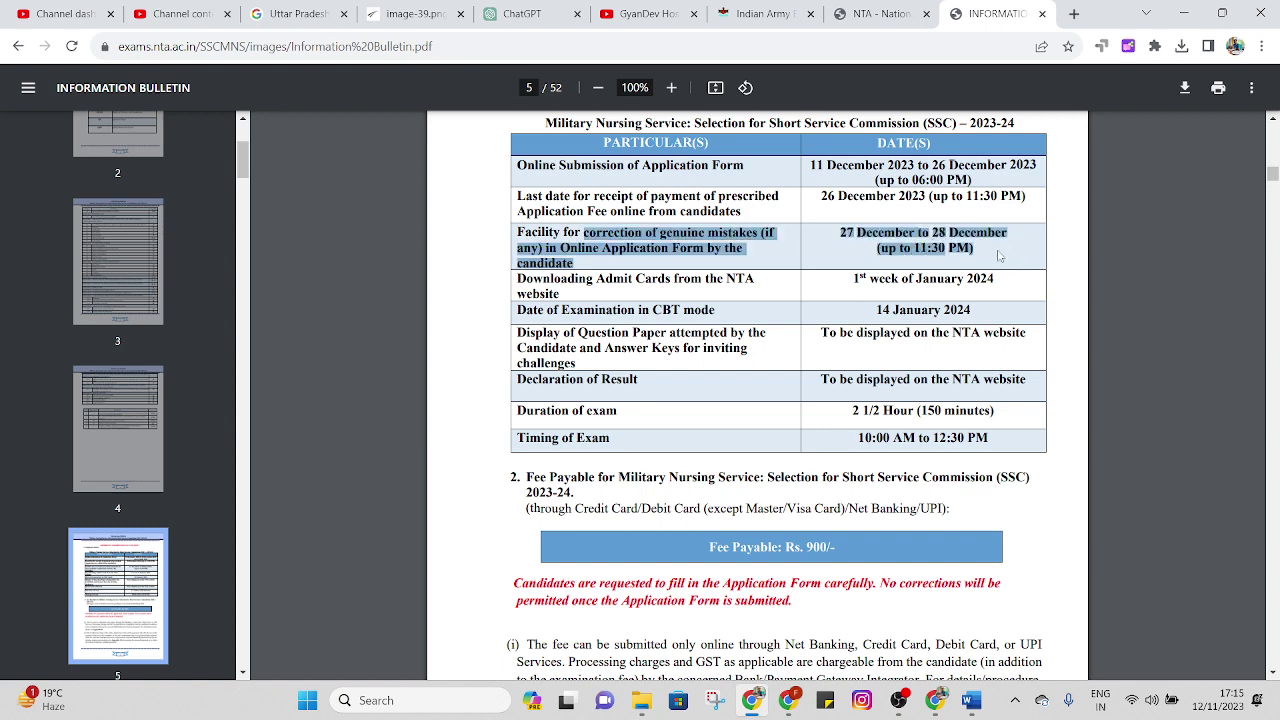
scroll(996, 262, "down", 1)
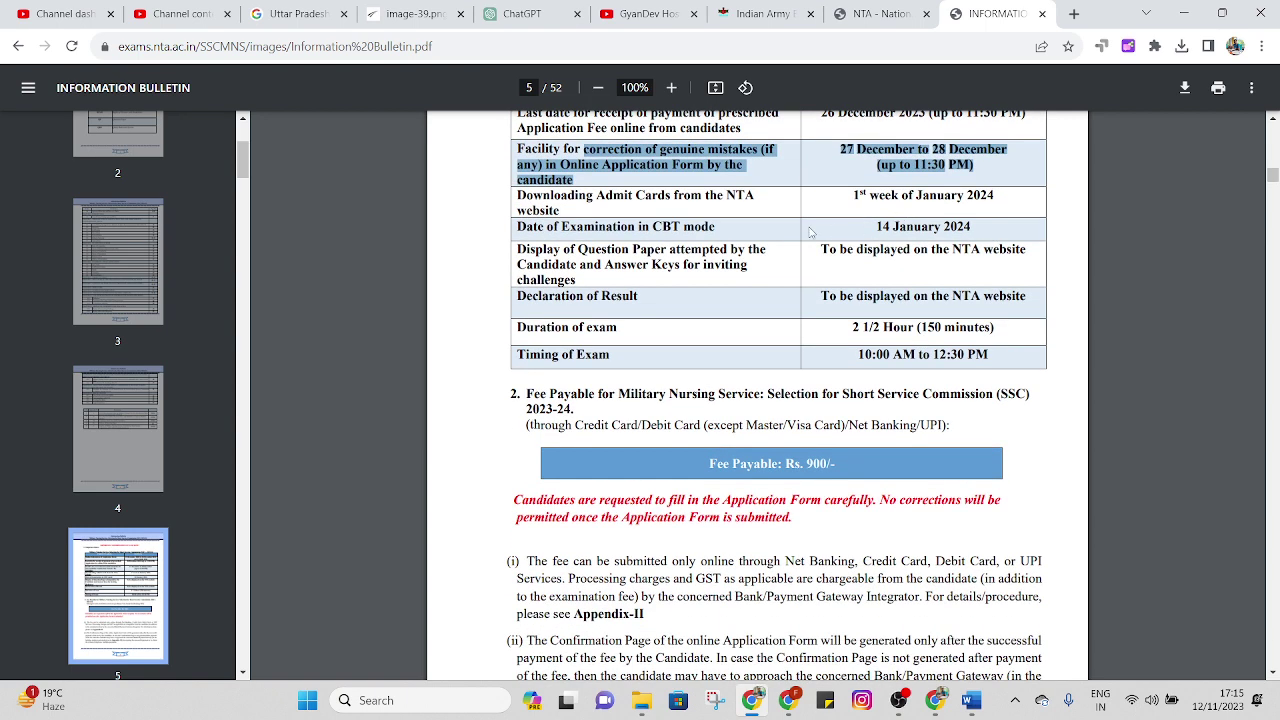
Highlight the admit card download row in the dates table and go on to the online application steps on page 6
left_click_drag(596, 195, 1006, 195)
left_click(1000, 194)
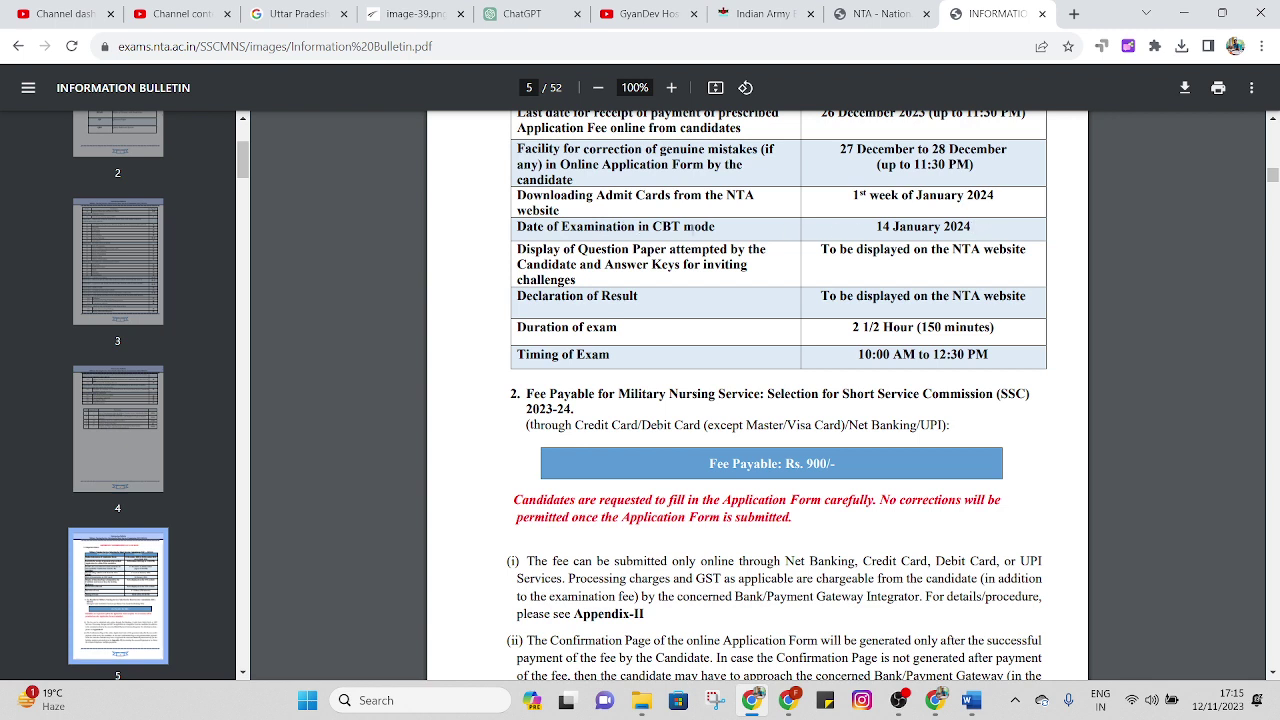
scroll(689, 227, "down", 10)
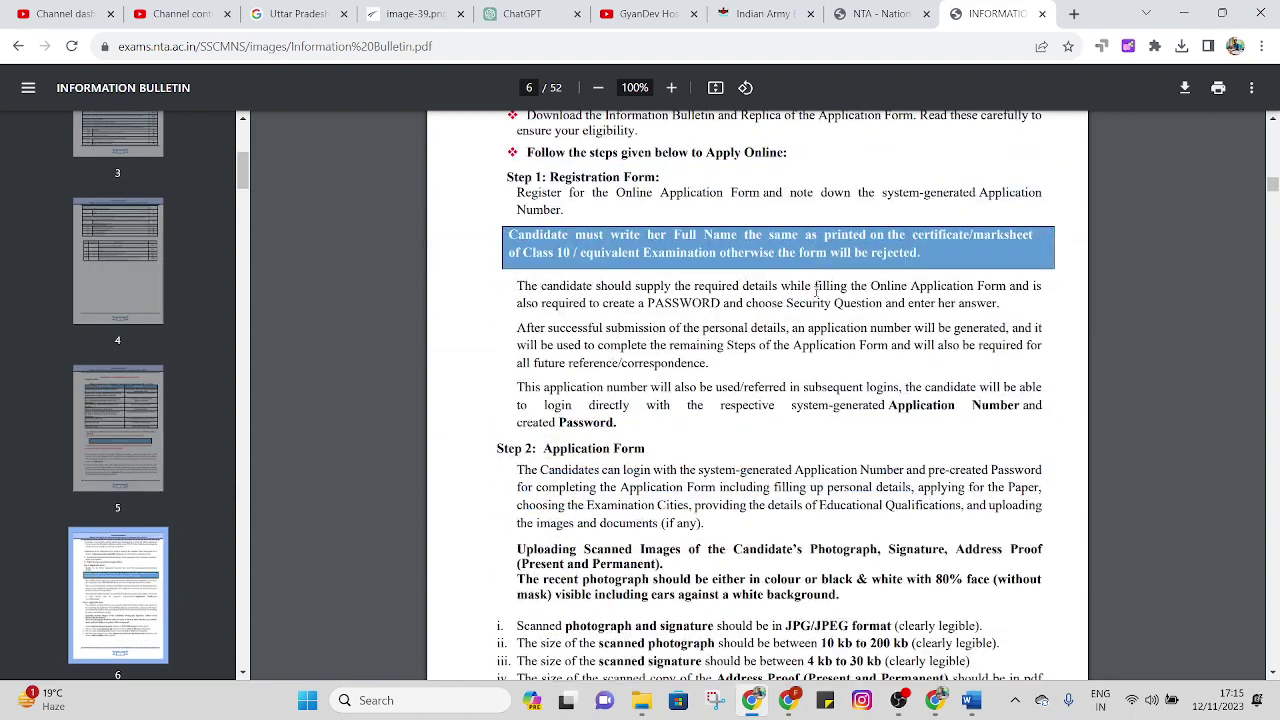
scroll(820, 320, "up", 2)
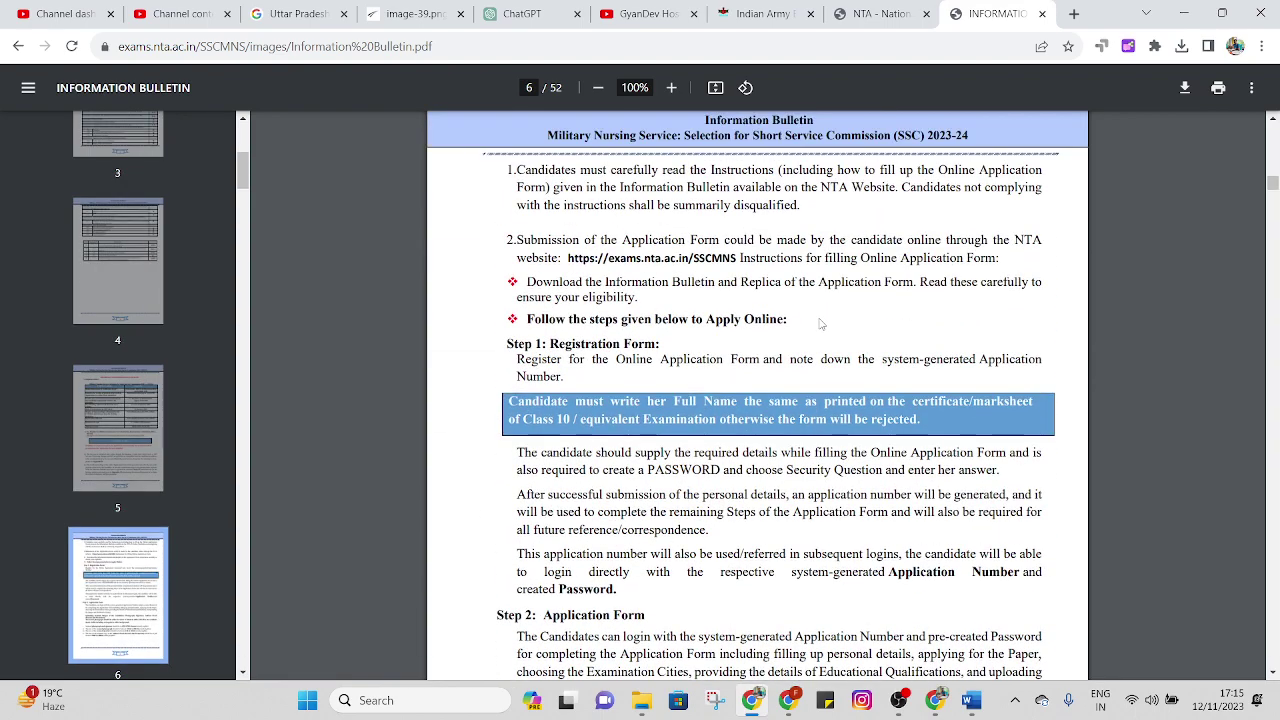
scroll(820, 320, "down", 4)
Browse the bulletin from the fee payment instructions through the brief advisory and introduction to the method of selection on page 11
scroll(819, 320, "down", 15)
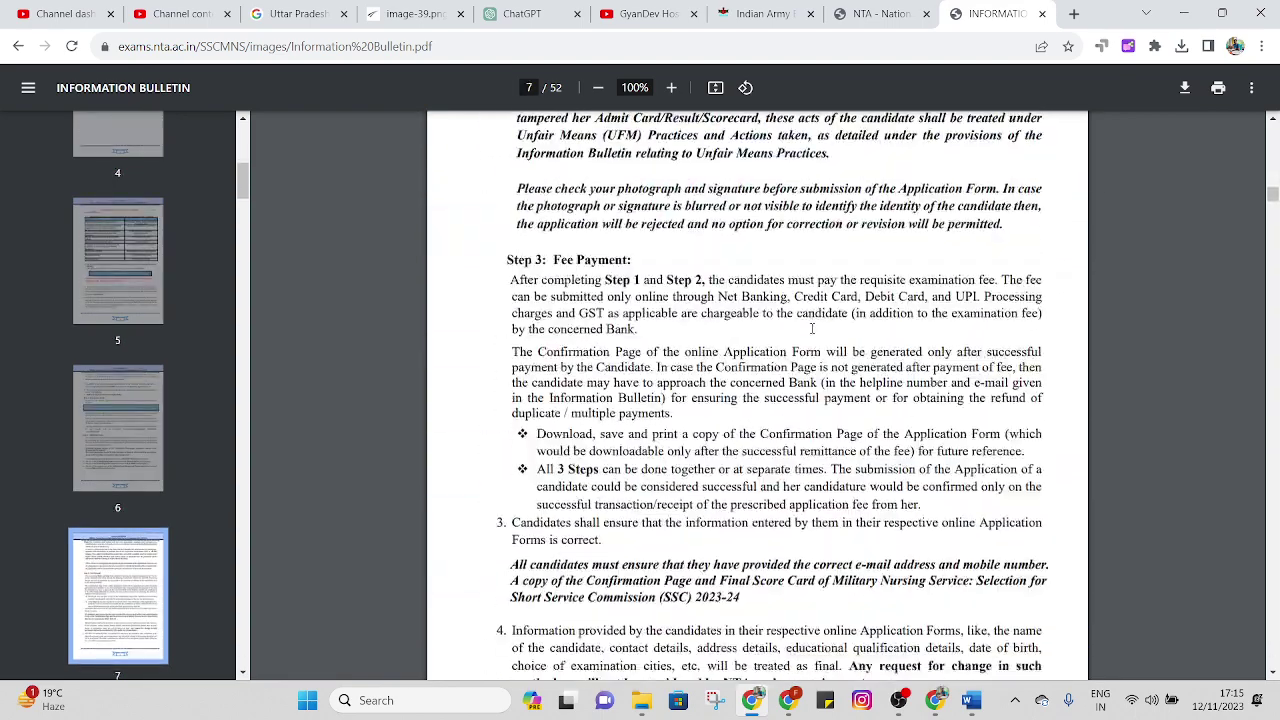
scroll(811, 336, "down", 8)
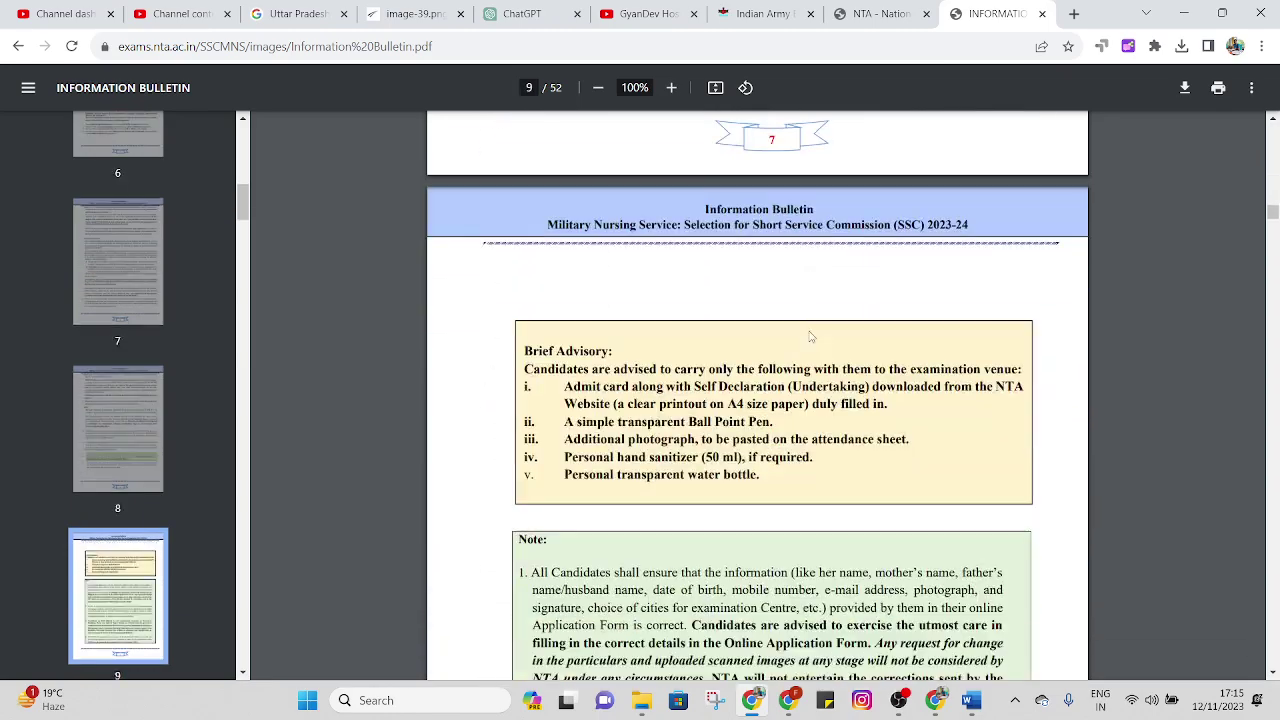
scroll(802, 323, "down", 9)
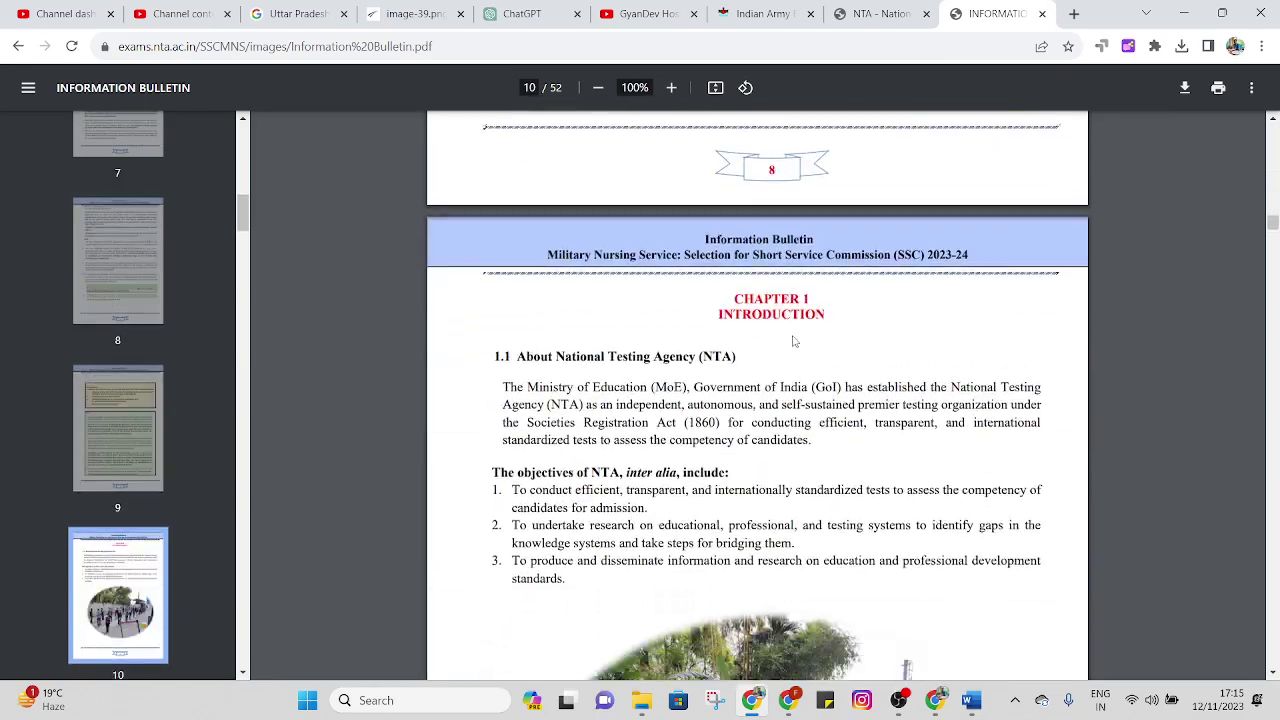
scroll(793, 346, "down", 15)
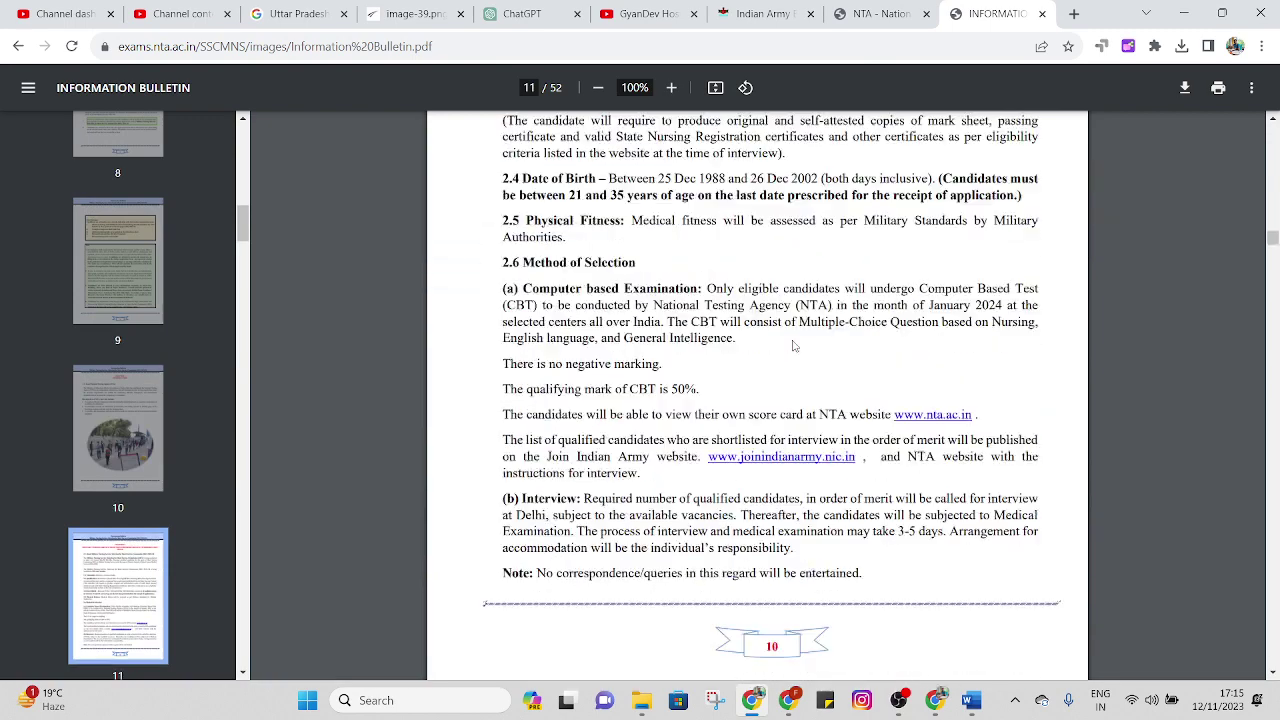
Under Scheme of Examination on page 13, highlight the heading, the question type, and the subjects with their question numbers
scroll(795, 350, "down", 10)
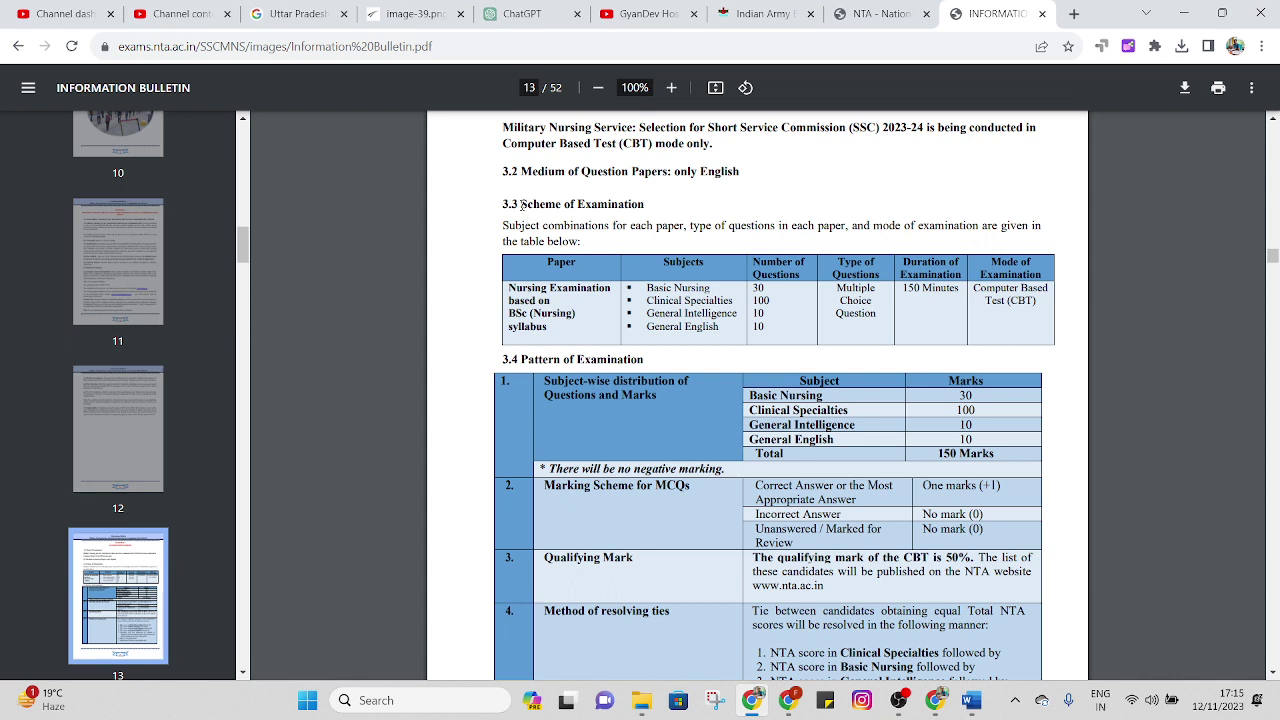
left_click_drag(519, 204, 635, 195)
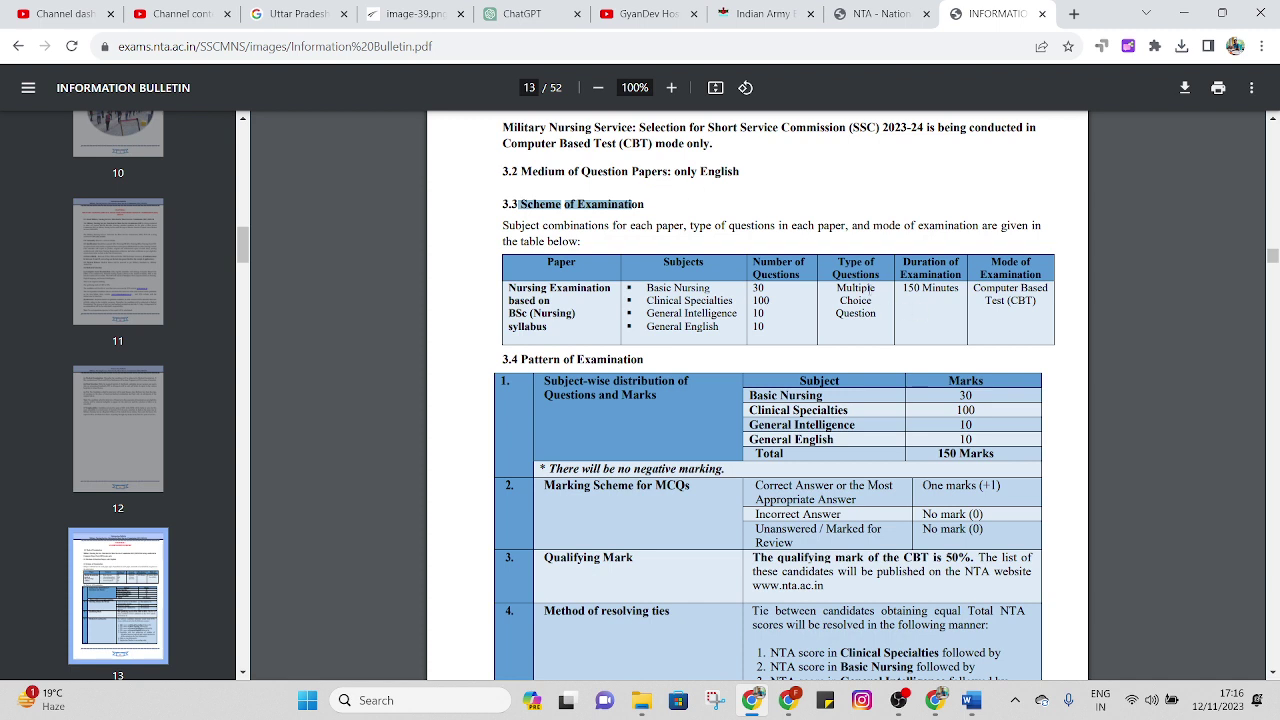
left_click_drag(876, 313, 837, 291)
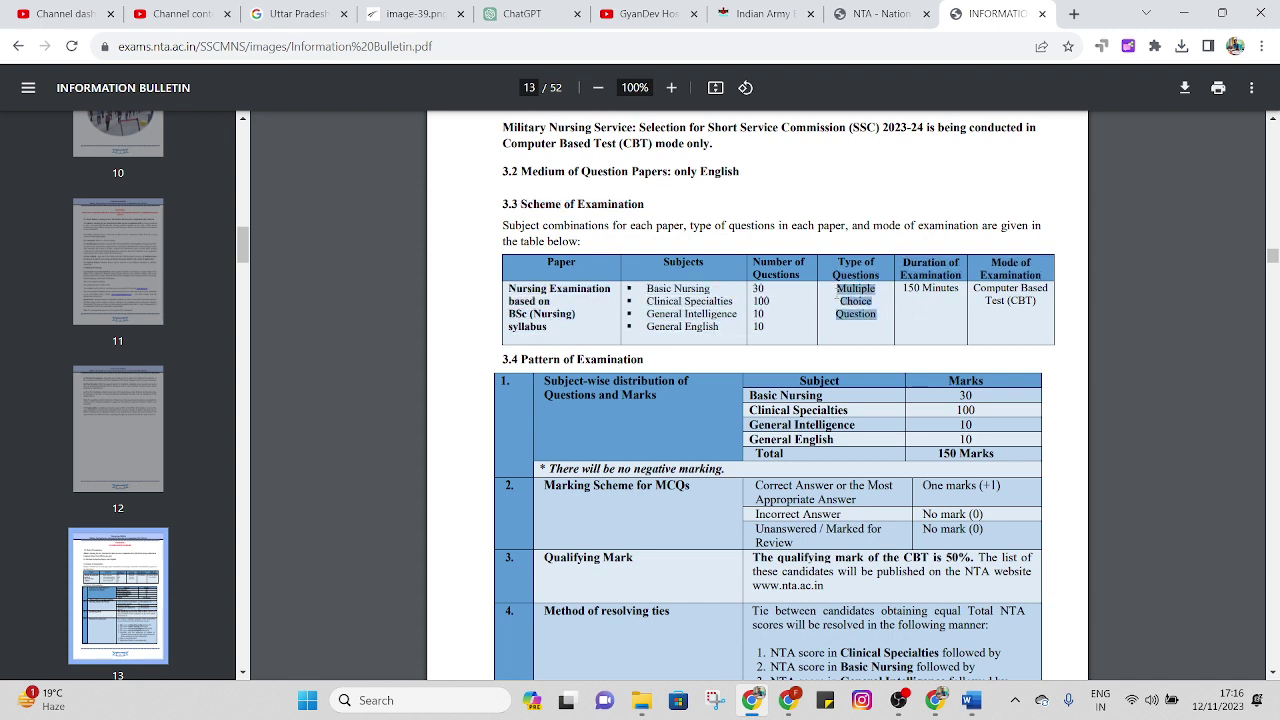
left_click_drag(646, 288, 752, 288)
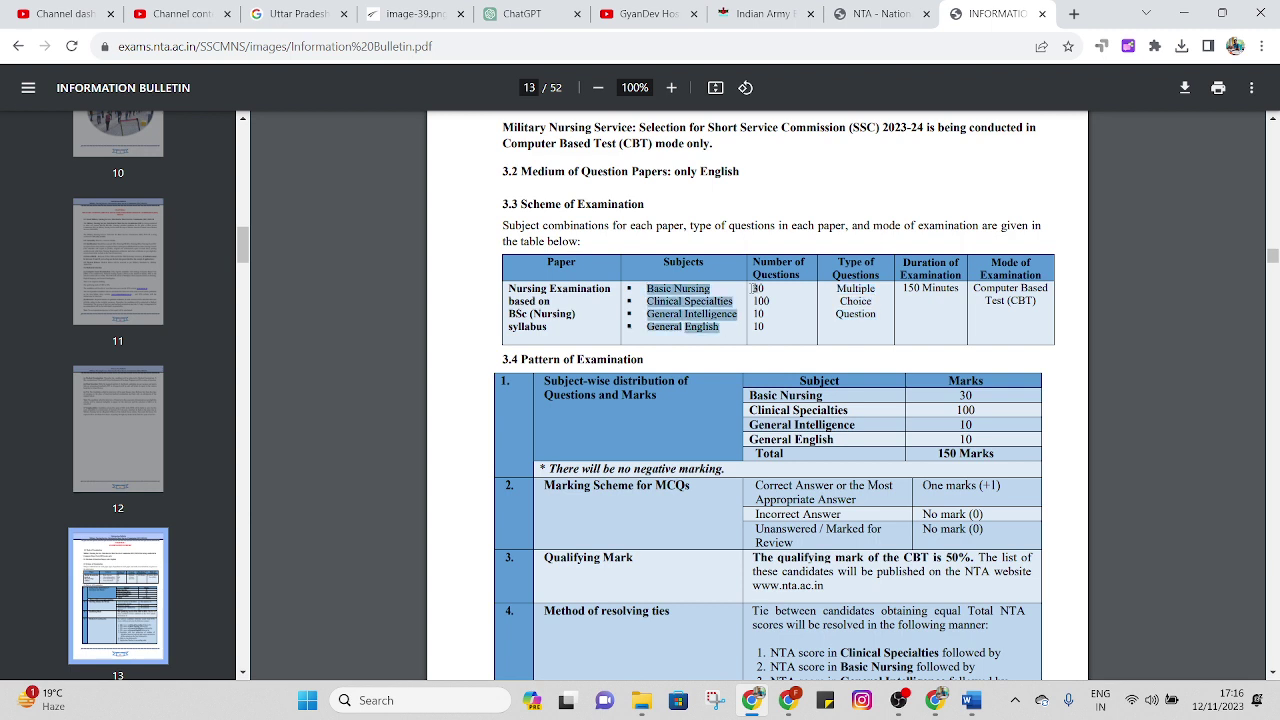
left_click(664, 313)
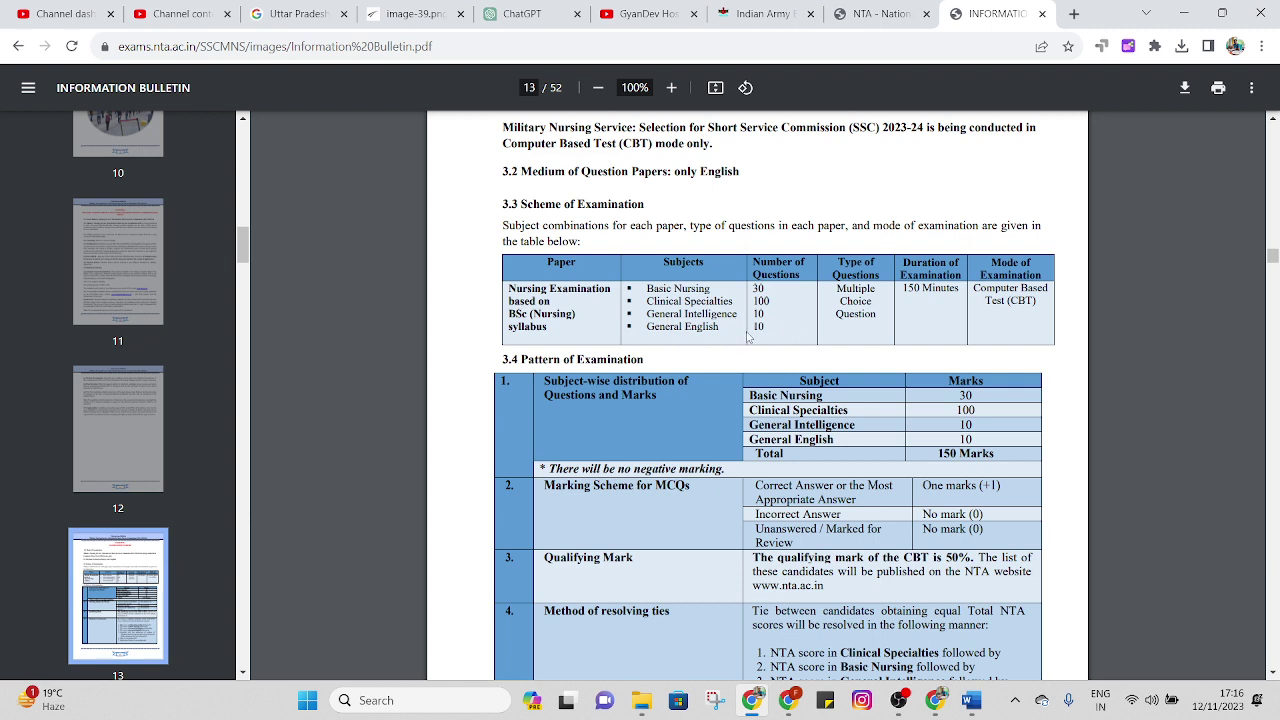
left_click_drag(537, 318, 758, 320)
Read the Pattern of Examination table and the important note on marking multiple choice questions
scroll(873, 349, "down", 3)
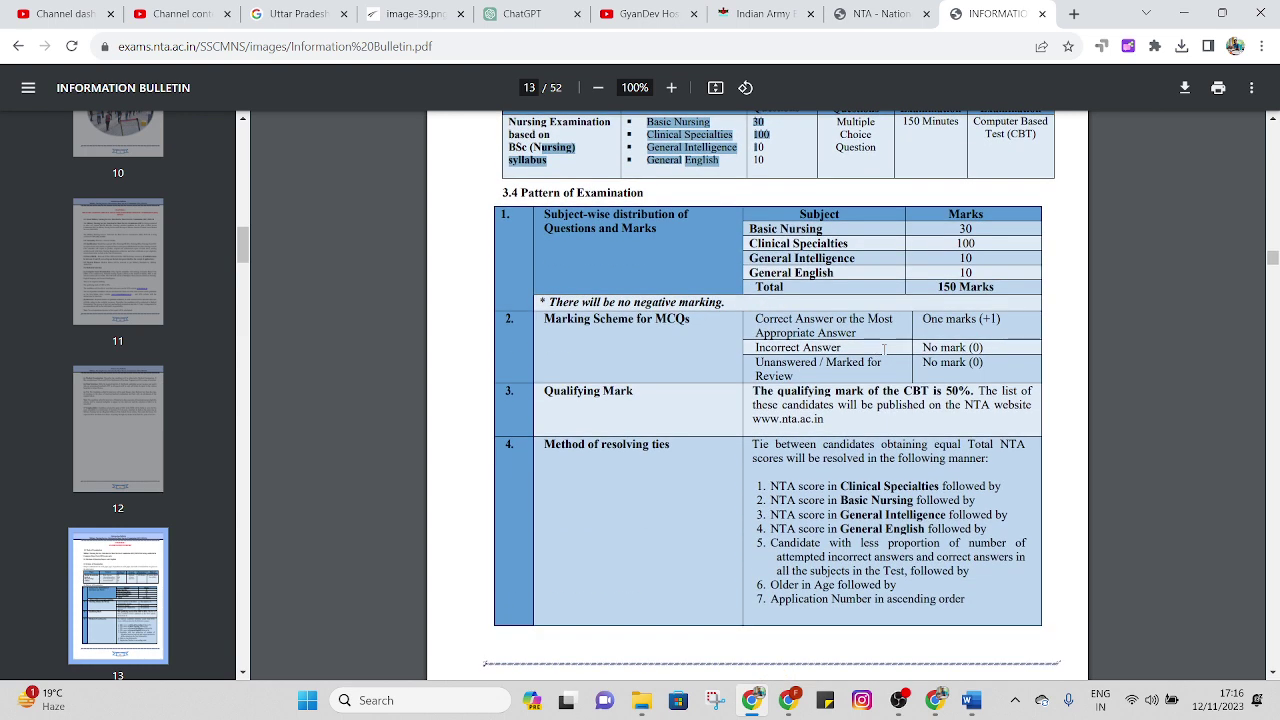
scroll(884, 349, "down", 2)
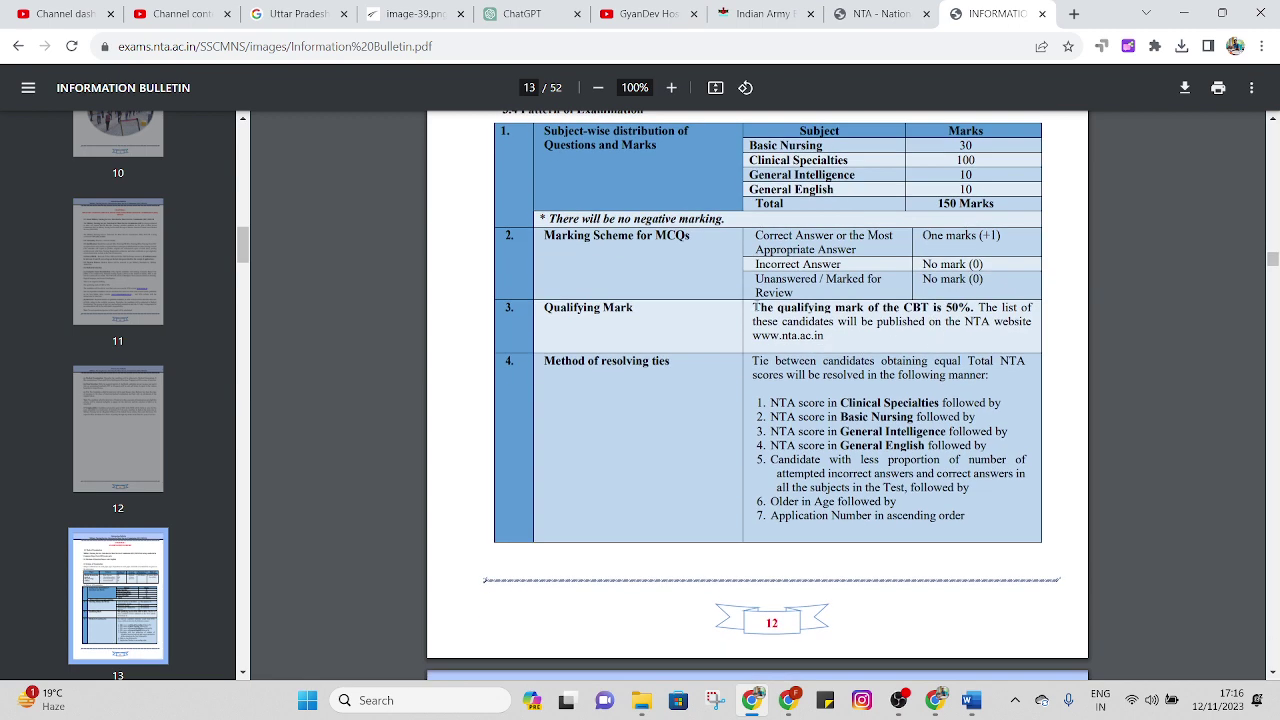
scroll(982, 313, "down", 4)
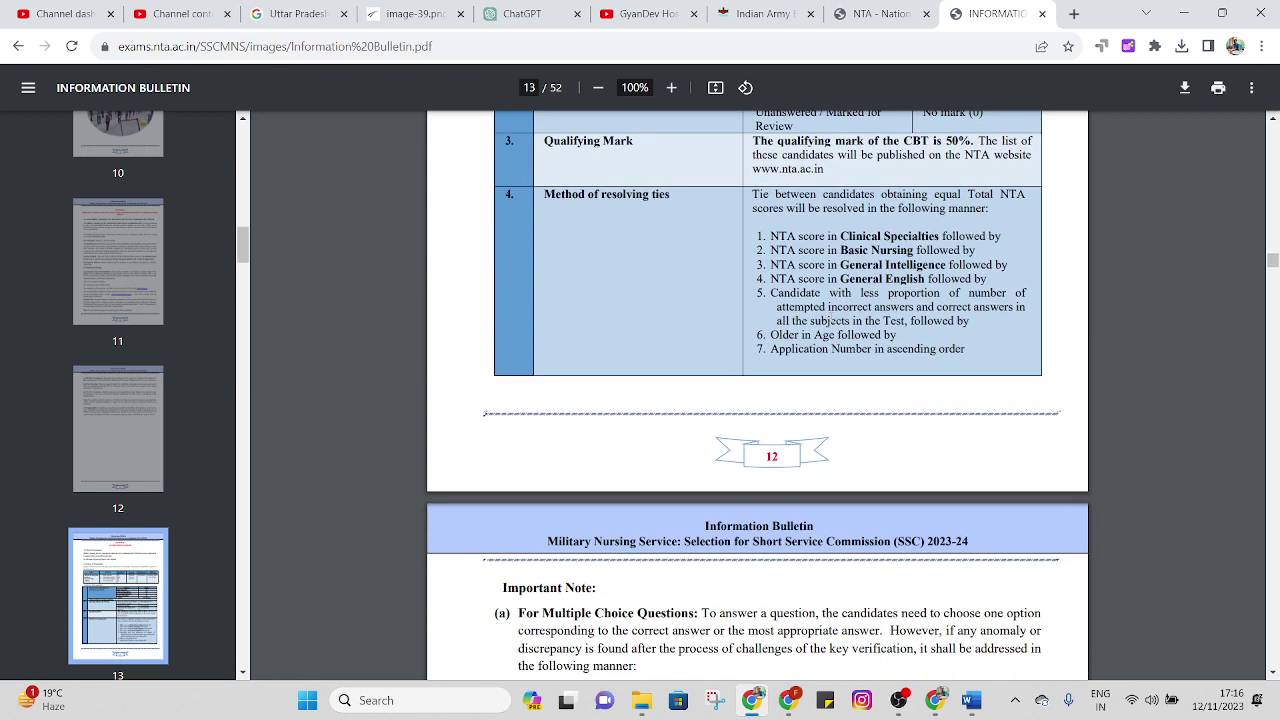
scroll(812, 347, "down", 6)
scroll(812, 347, "down", 8)
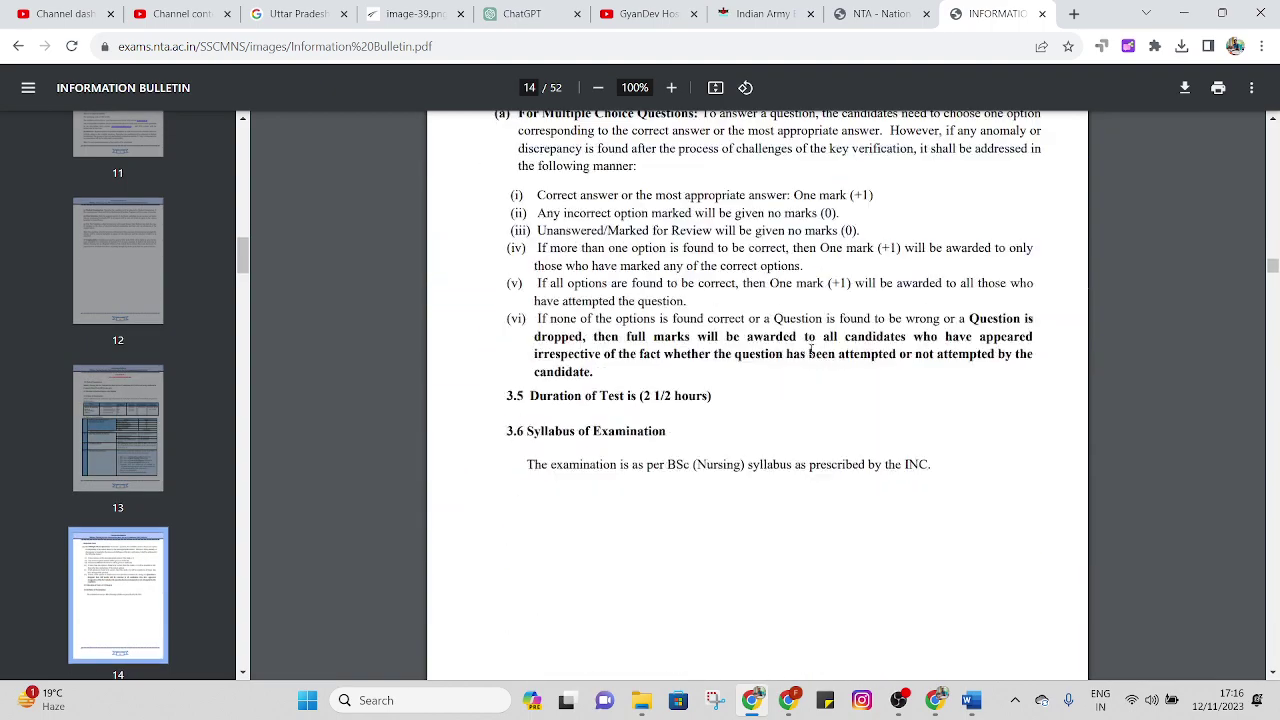
scroll(1011, 317, "up", 10)
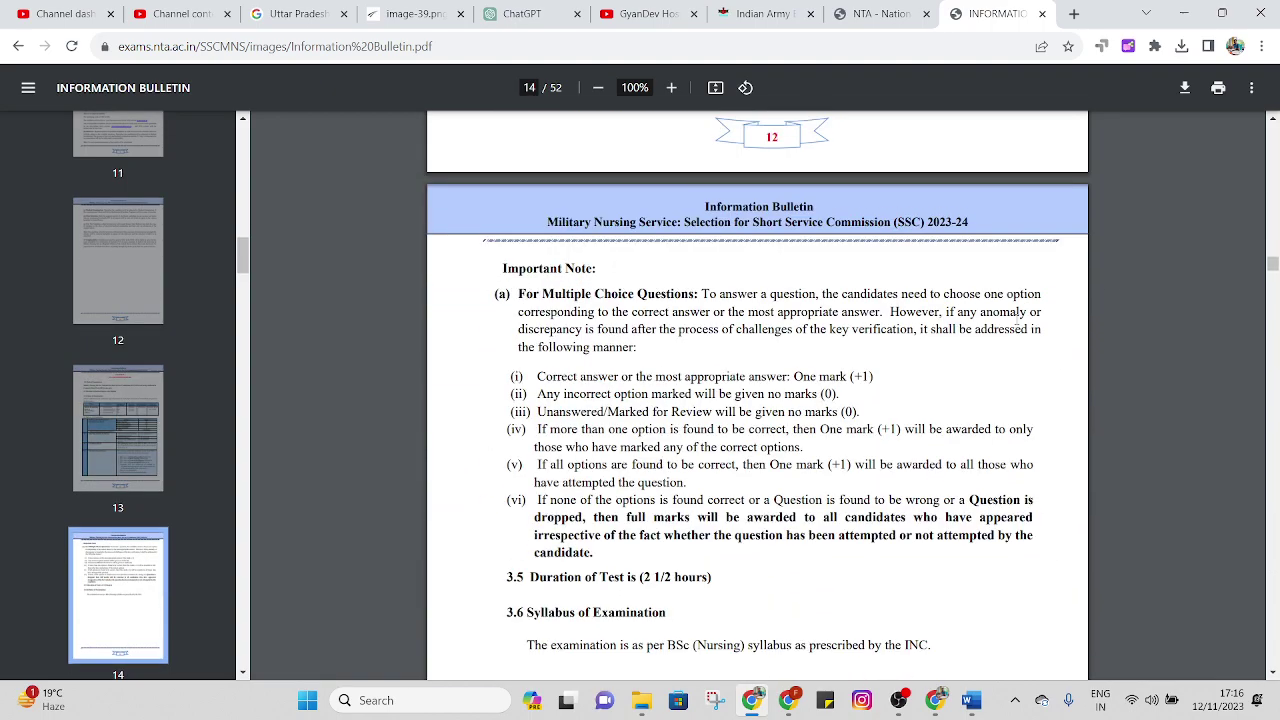
scroll(963, 300, "down", 5)
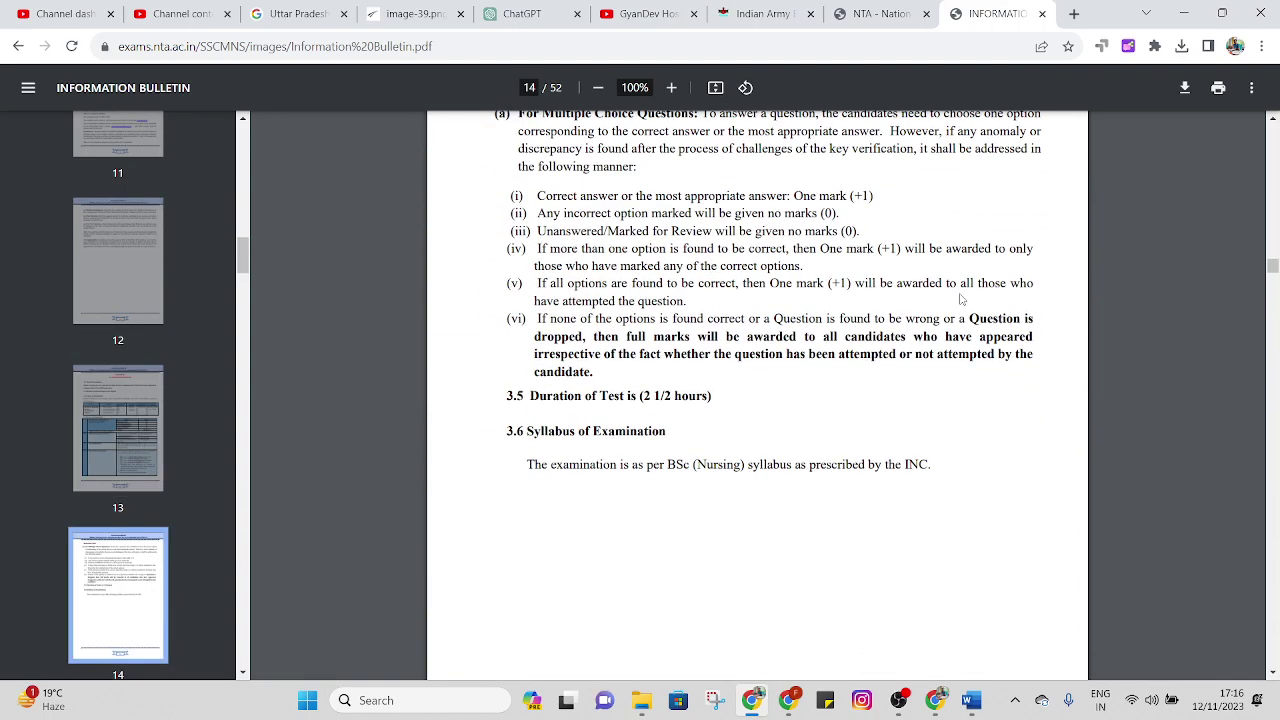
Review the Chapter 4 eligibility and qualification criteria and highlight the date of birth range under Age Criteria
scroll(960, 300, "down", 4)
scroll(960, 300, "down", 2)
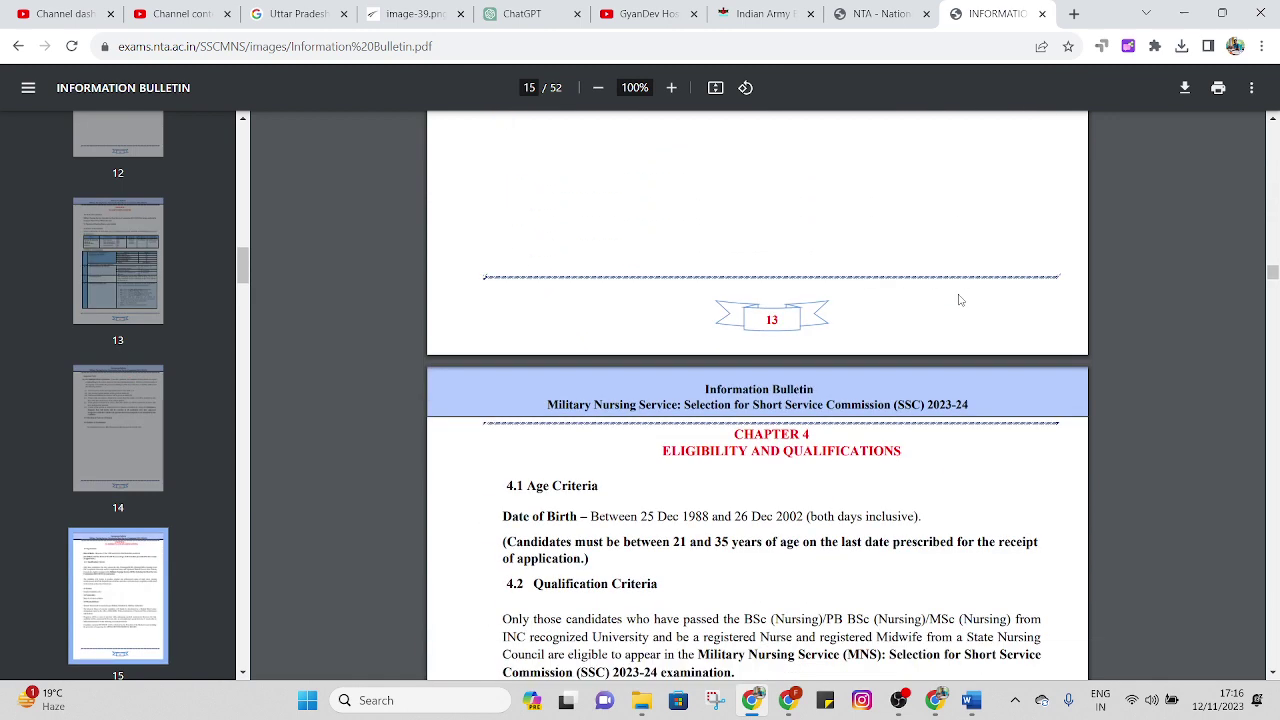
scroll(960, 300, "down", 2)
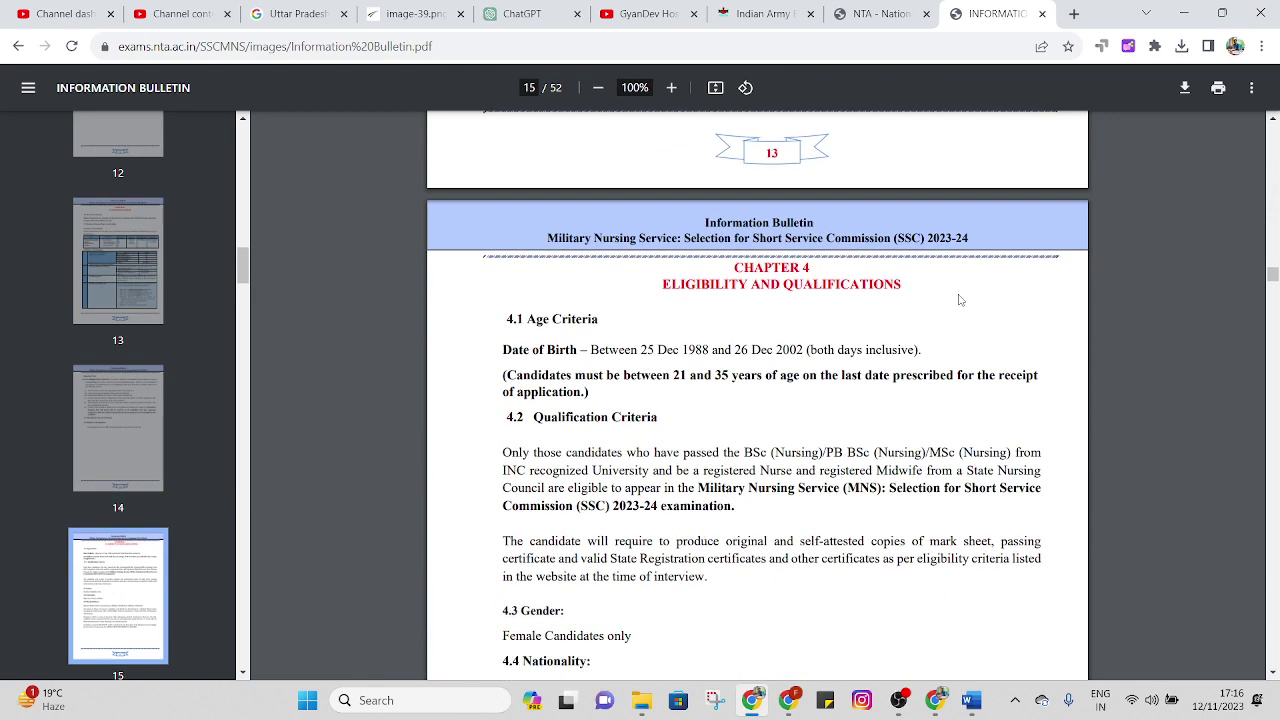
scroll(960, 300, "down", 2)
scroll(823, 286, "down", 2)
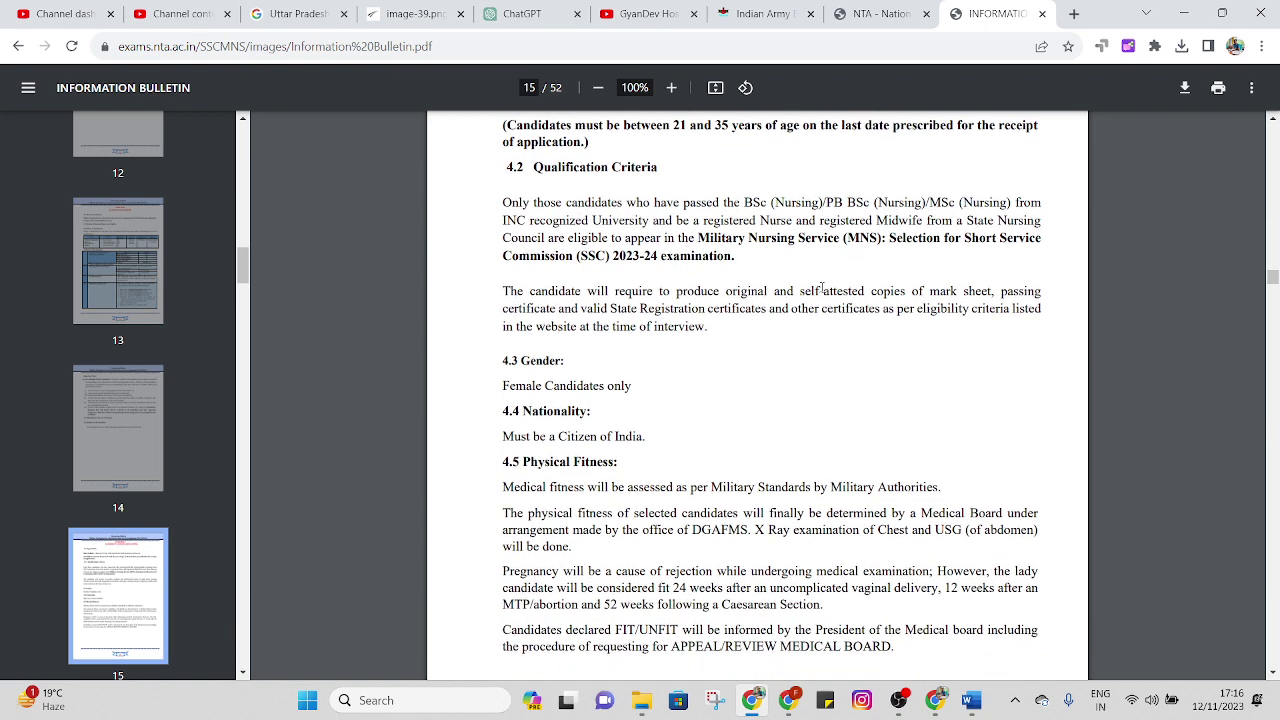
scroll(680, 330, "up", 4)
left_click_drag(564, 350, 1040, 354)
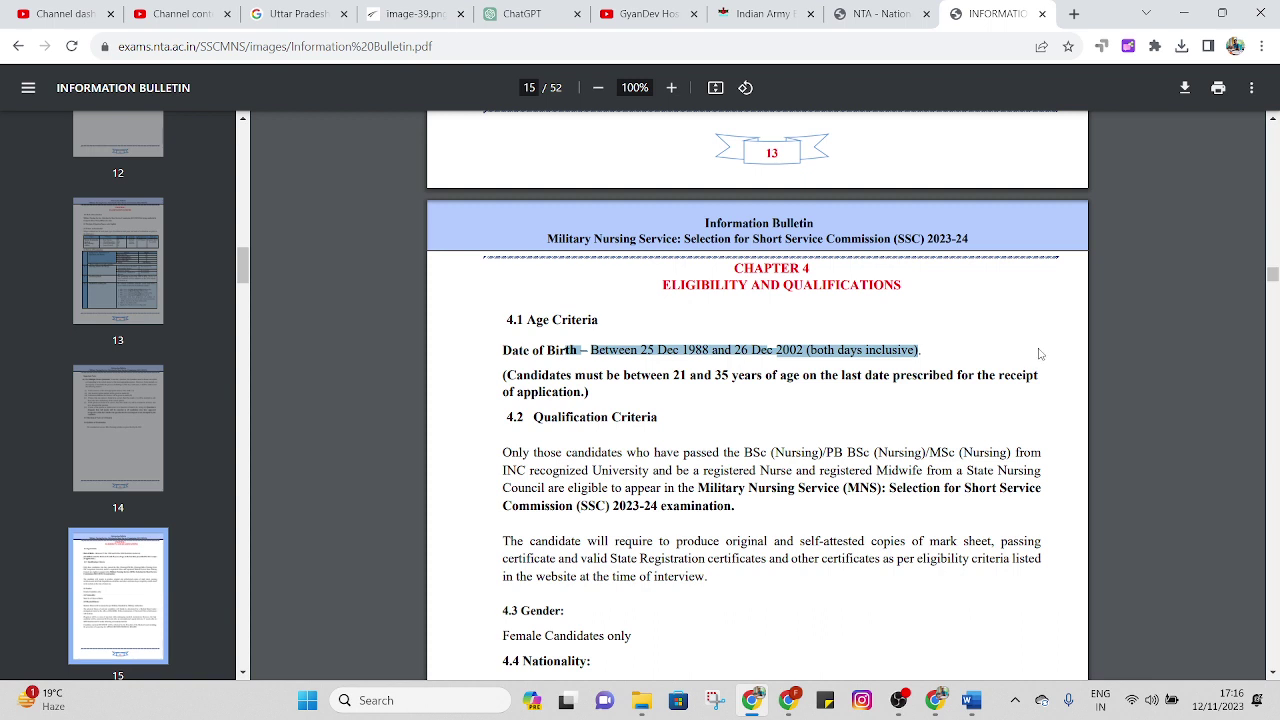
Go on to the exam city table on page 17 and highlight the Bihar rows with their exam cities
scroll(840, 375, "down", 5)
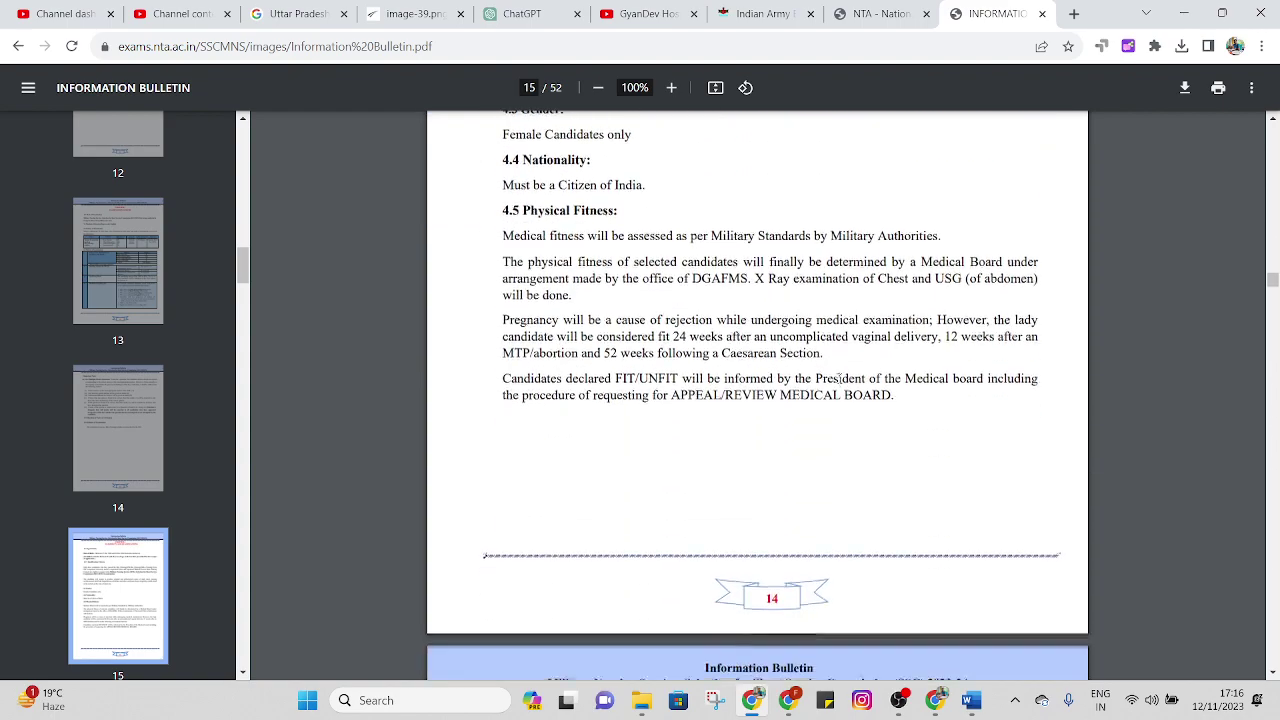
scroll(840, 378, "down", 15)
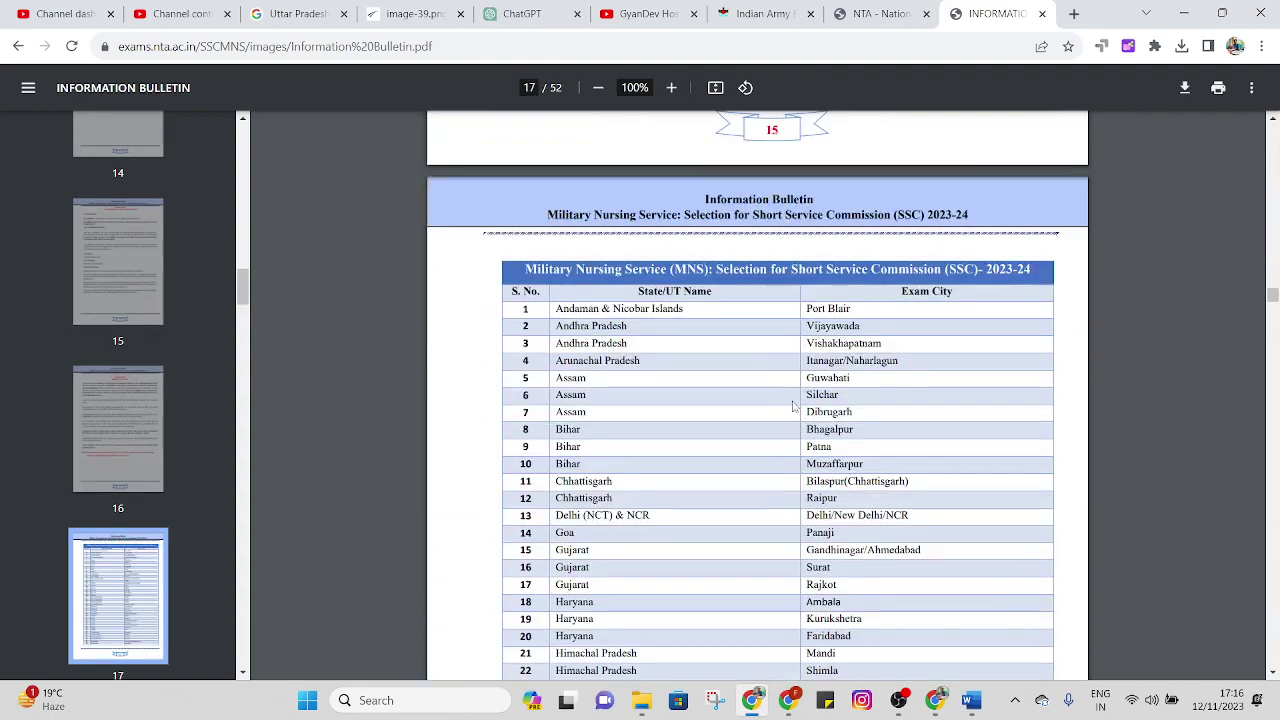
scroll(793, 405, "down", 2)
scroll(785, 340, "up", 2)
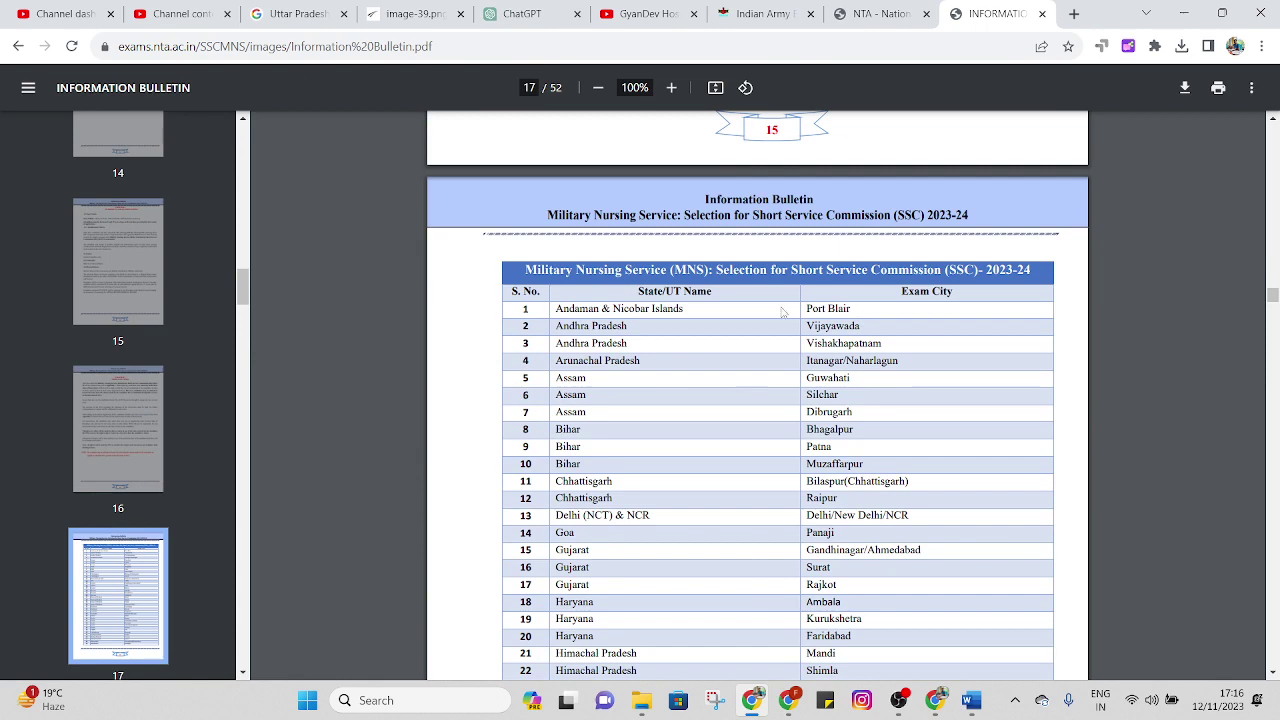
scroll(895, 375, "down", 1)
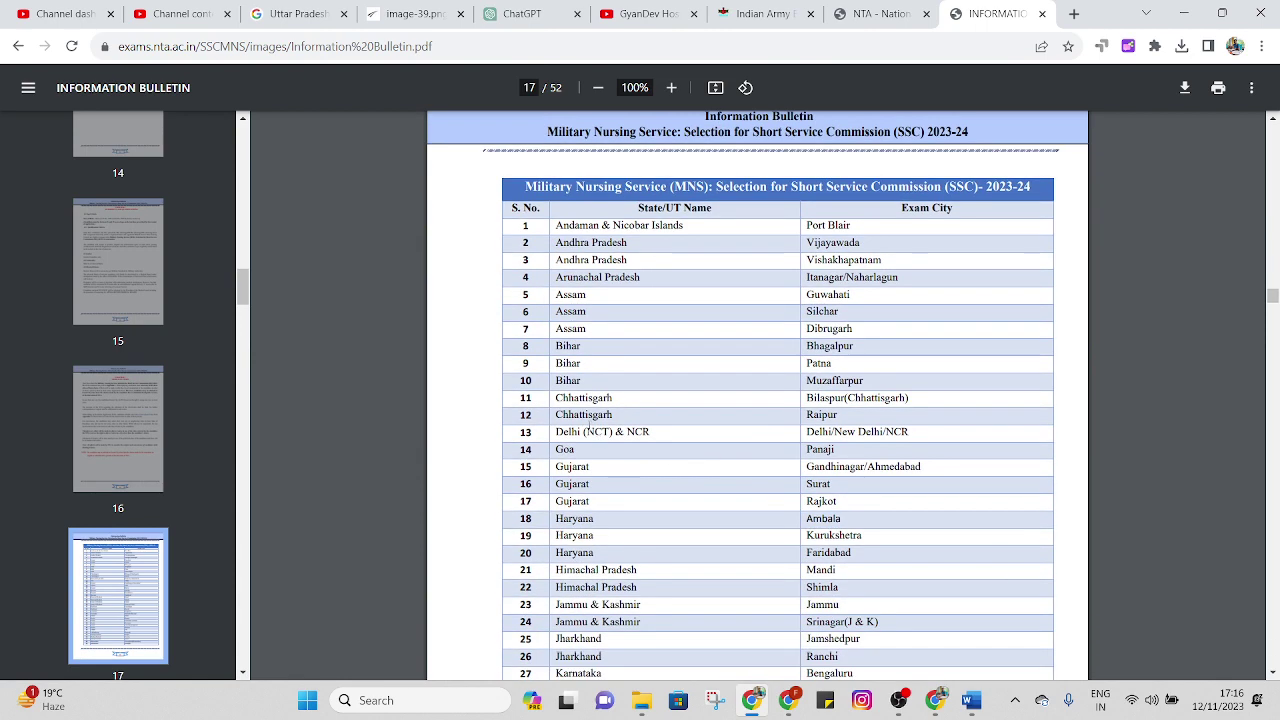
left_click_drag(557, 363, 867, 368)
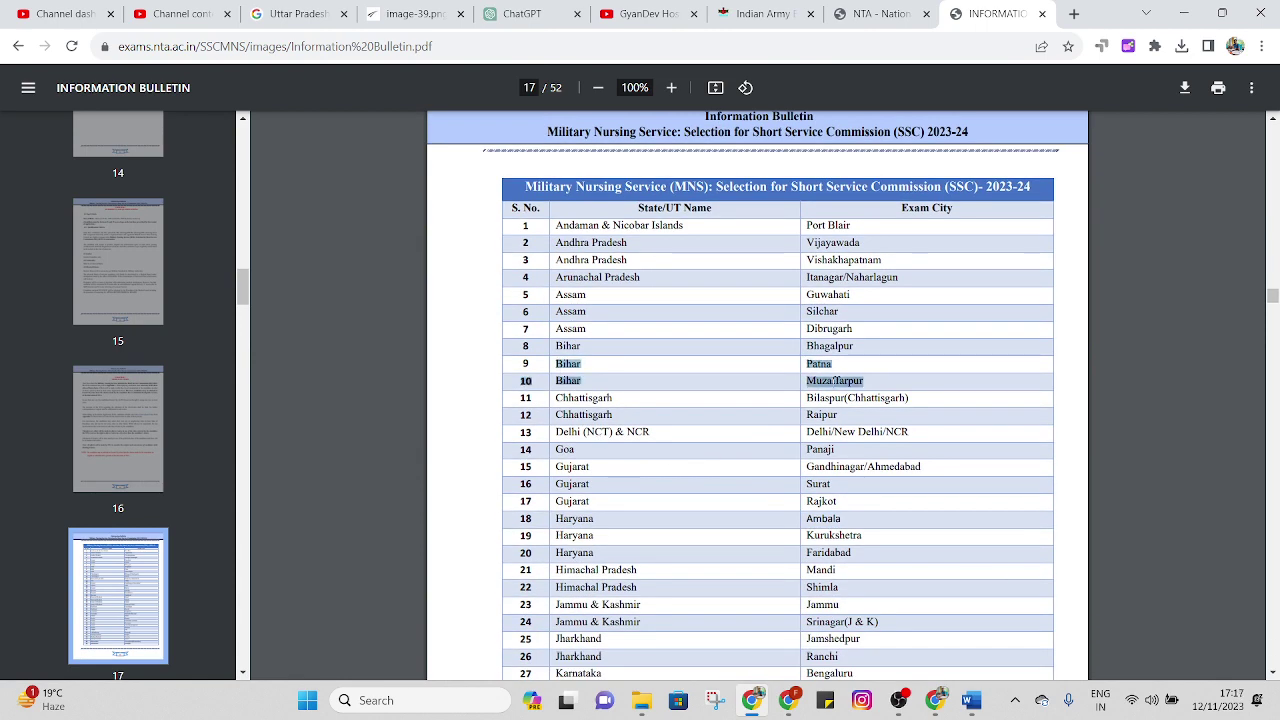
left_click_drag(554, 345, 828, 364)
scroll(668, 331, "down", 2)
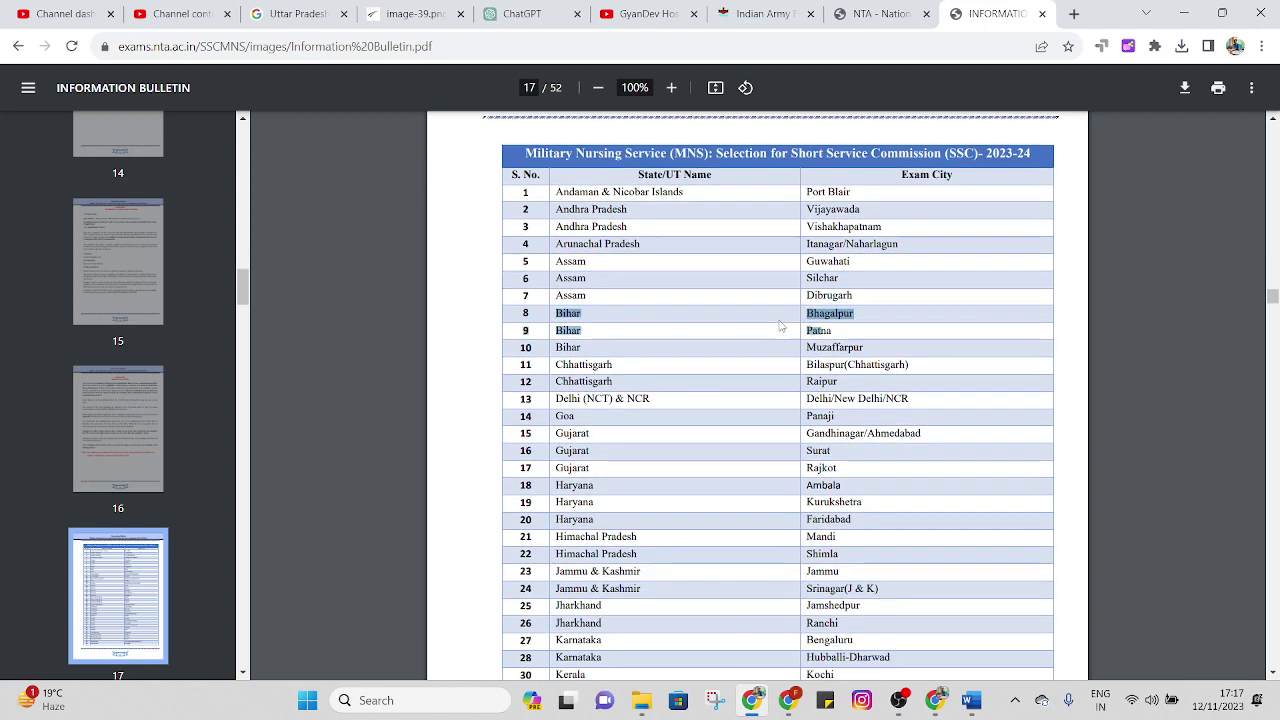
Highlight the Delhi (NCT) & NCR row and the Haryana row for Ambala in the exam city table
left_click_drag(555, 266, 912, 270)
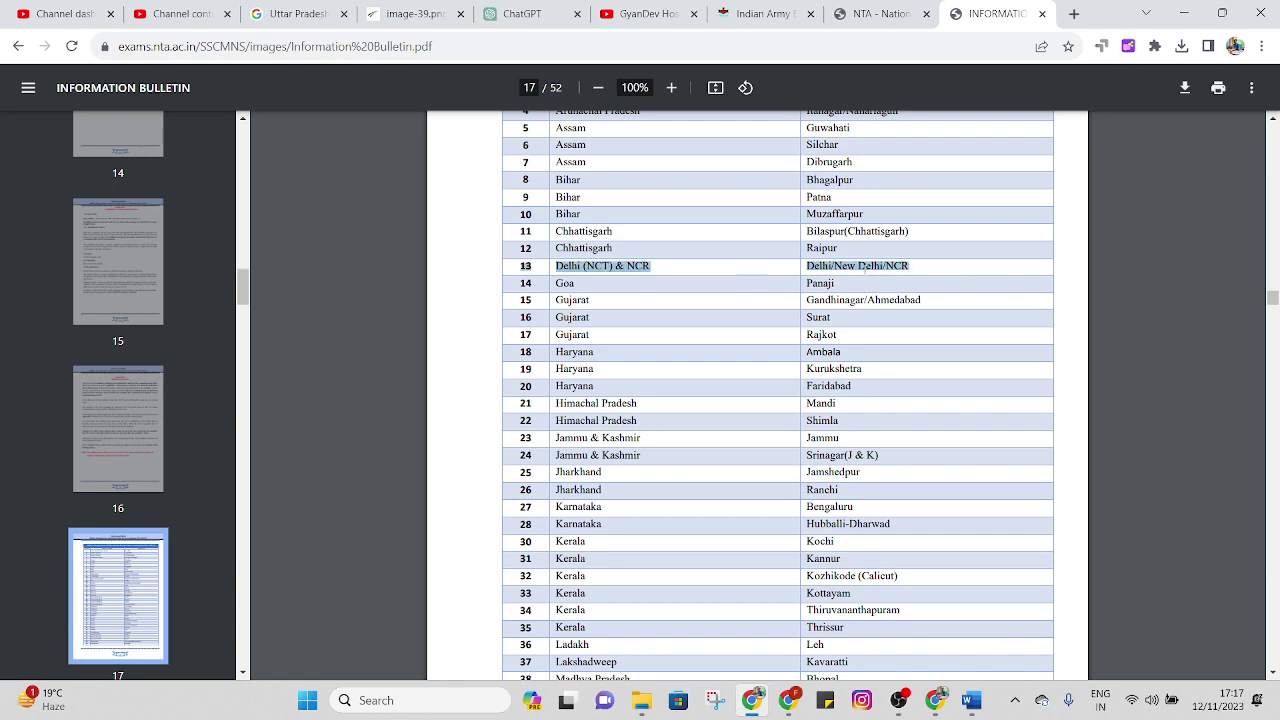
scroll(630, 328, "down", 1)
left_click_drag(556, 268, 886, 284)
scroll(963, 291, "down", 1)
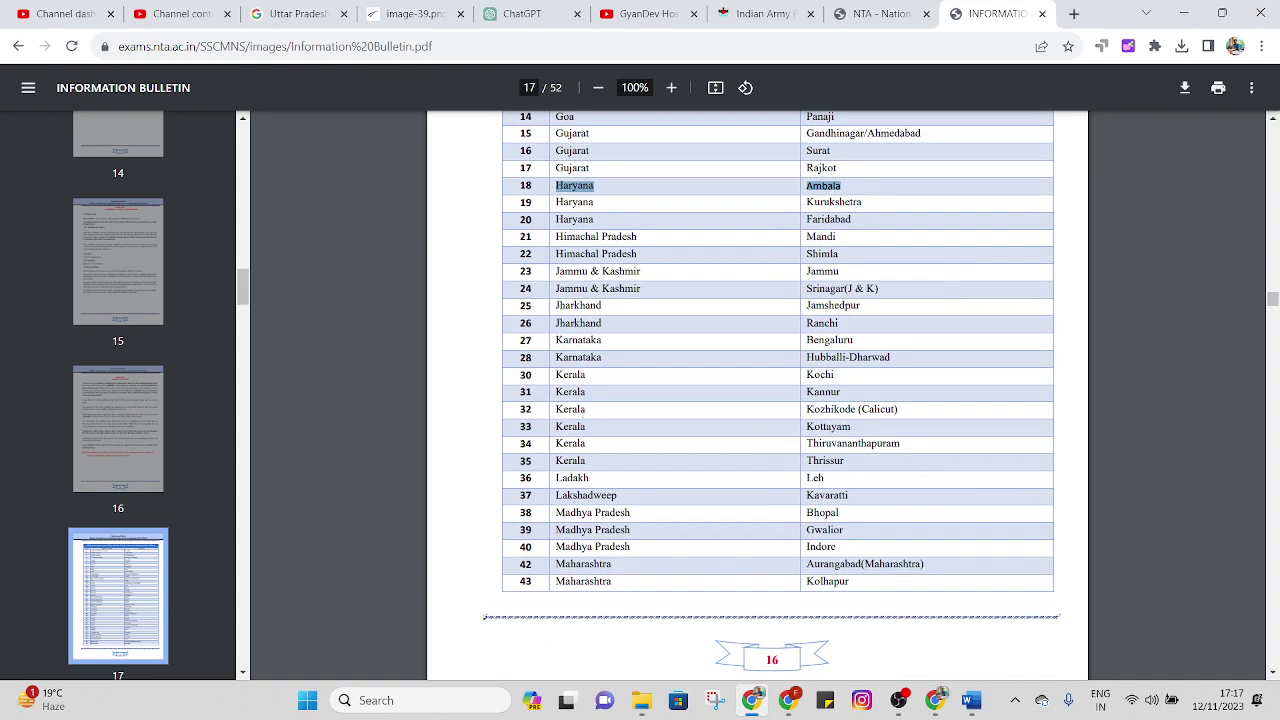
Highlight the Uttar Pradesh exam city rows from Agra to Prayagraj (Allahabad) on page 18
scroll(623, 417, "down", 2)
scroll(824, 357, "down", 8)
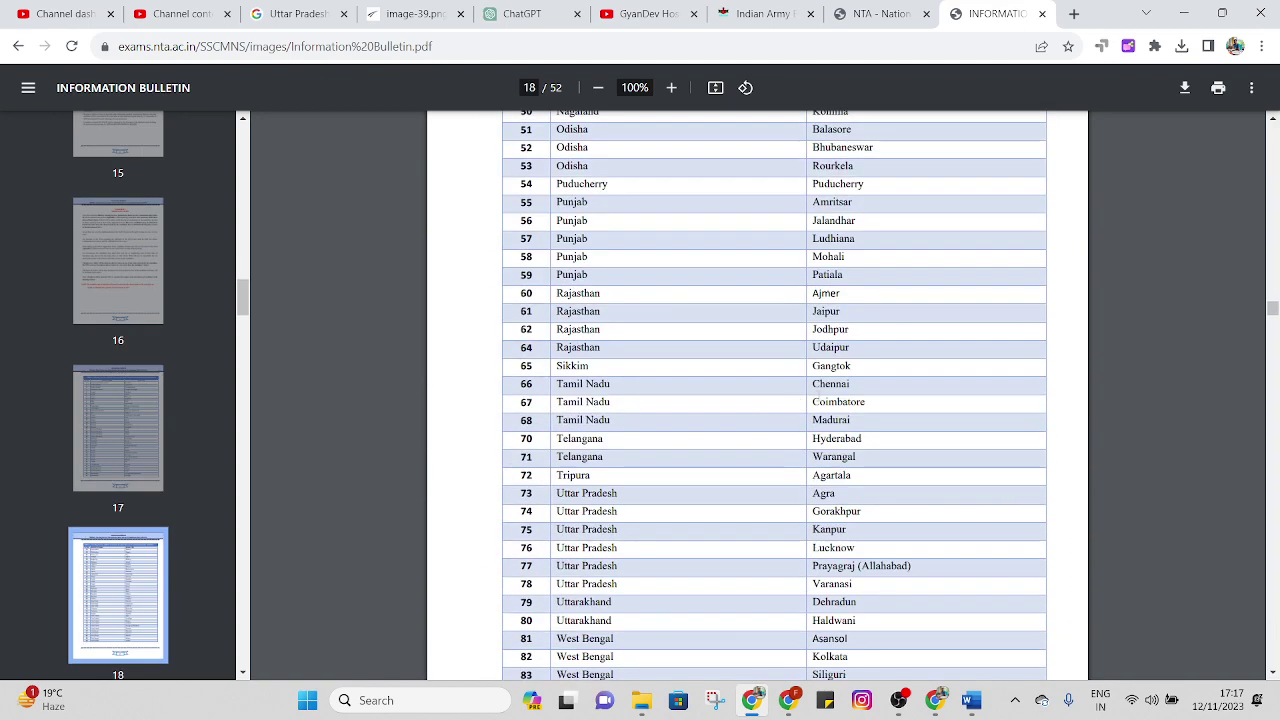
scroll(892, 412, "down", 2)
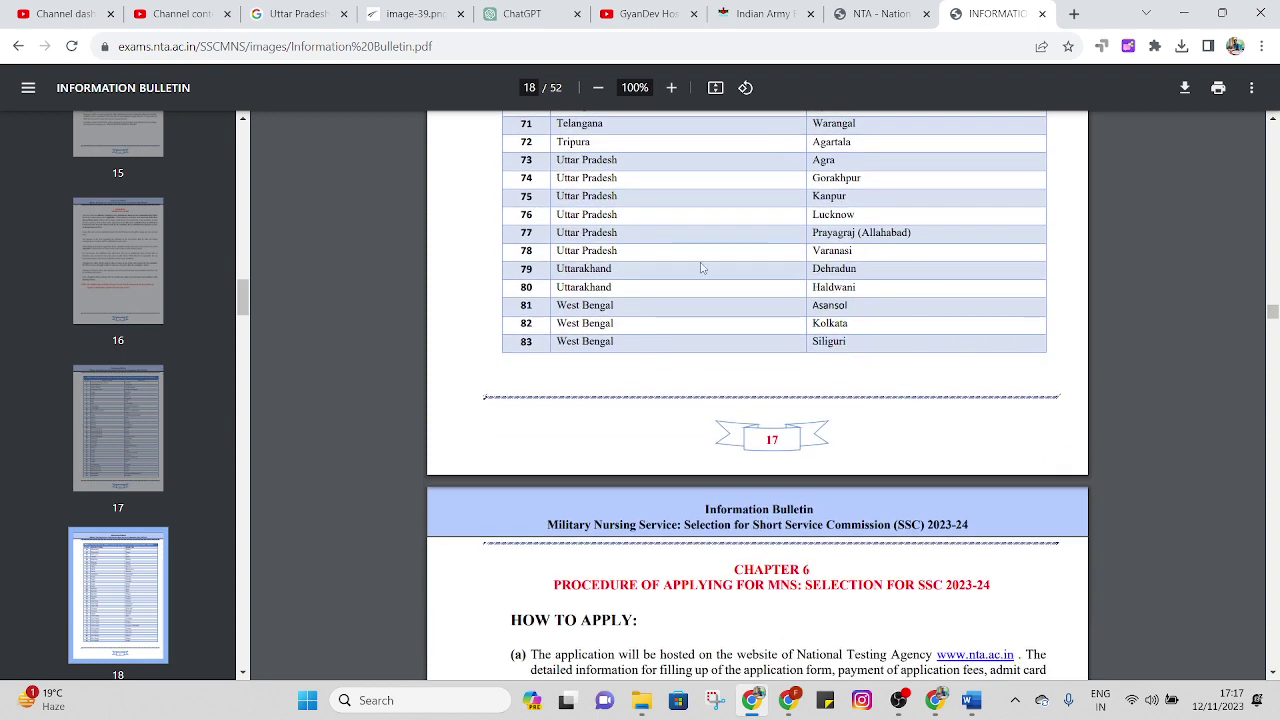
left_click_drag(564, 160, 913, 232)
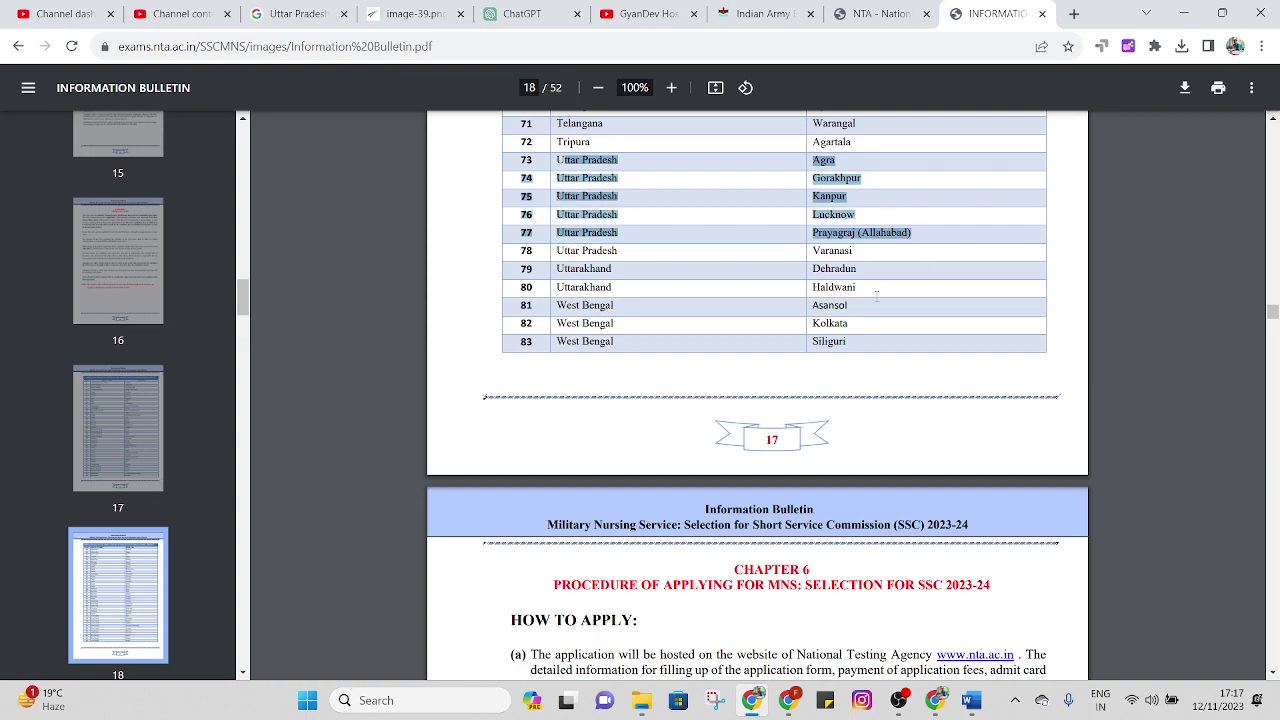
Review the Chapter 6 application procedure and highlight the contact address block with the NTA helpline numbers and e-mail address
scroll(900, 350, "down", 8)
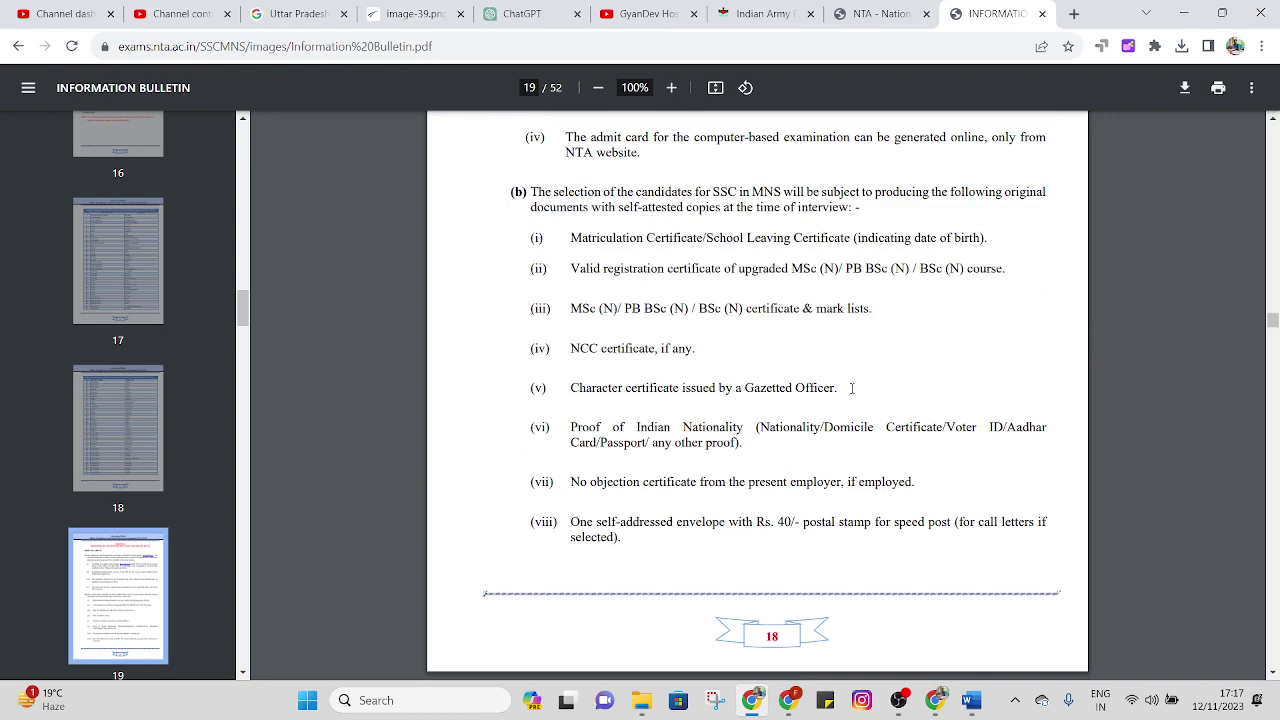
scroll(883, 406, "down", 10)
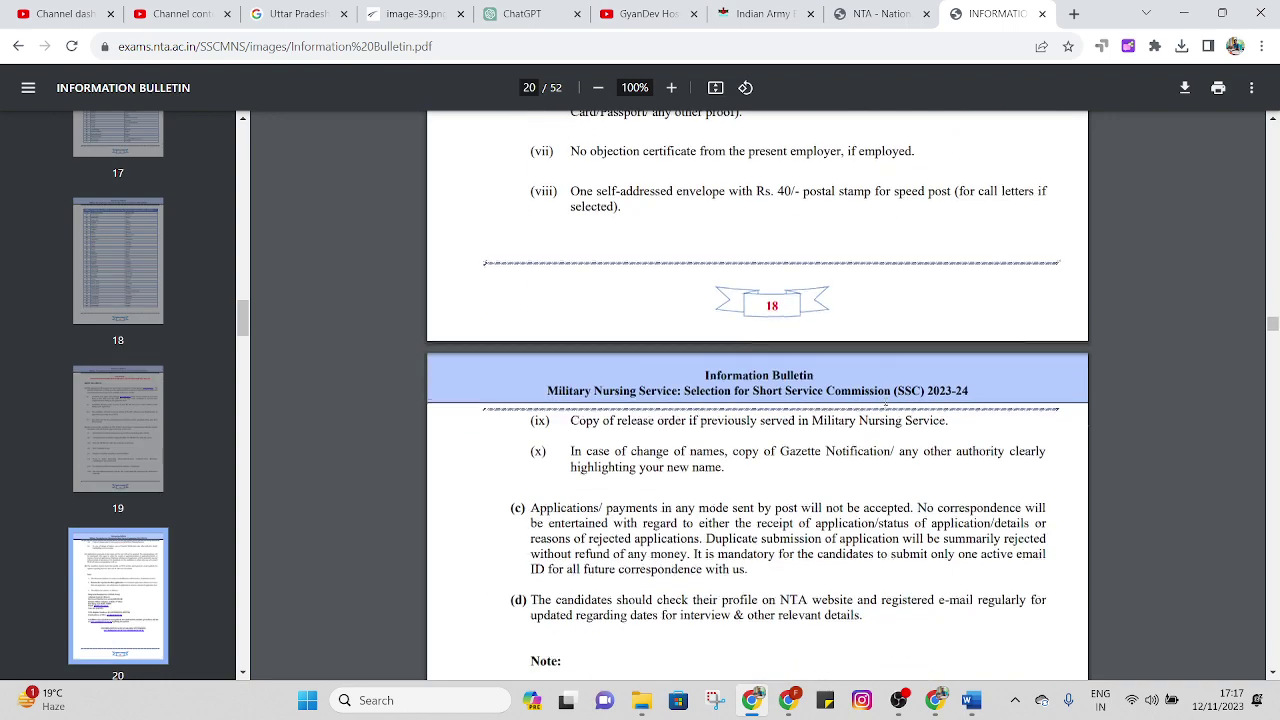
scroll(885, 400, "up", 1)
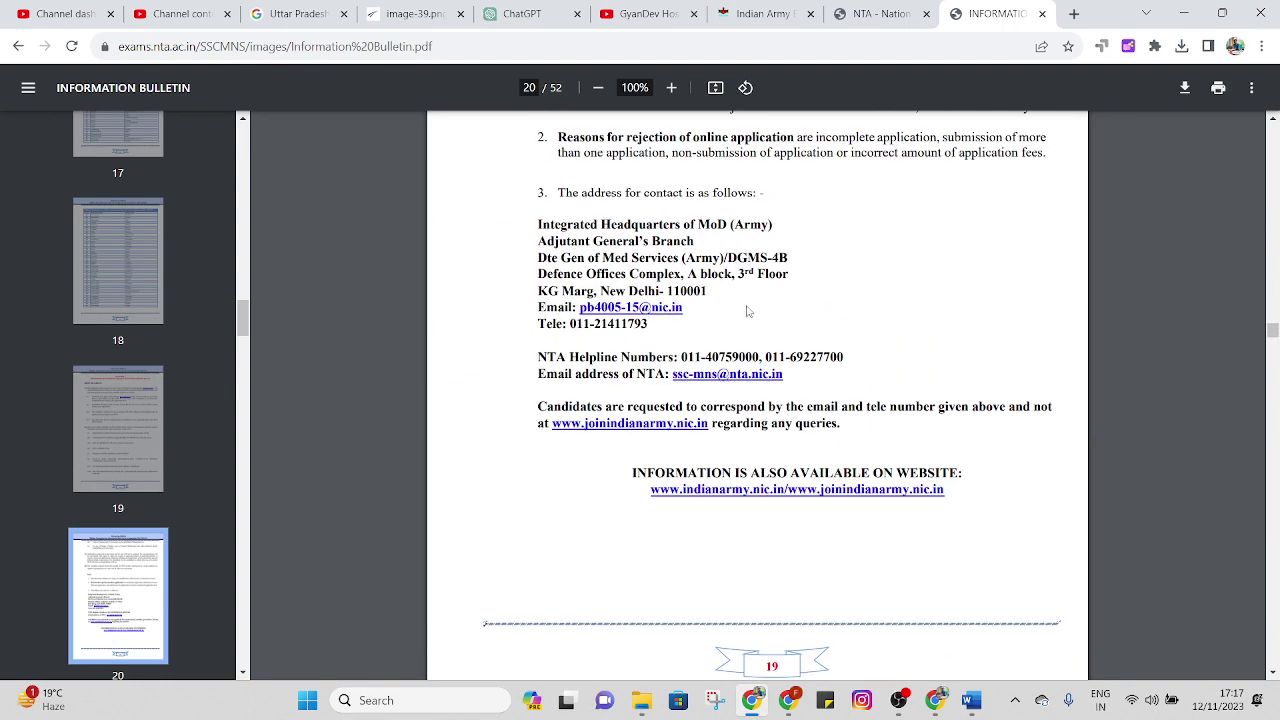
left_click_drag(535, 224, 840, 382)
Review the Chapter 7 online application form particulars and the Chapter 8 admit card rules, continuing to the Chapter 9 examination schedule
scroll(846, 380, "down", 2)
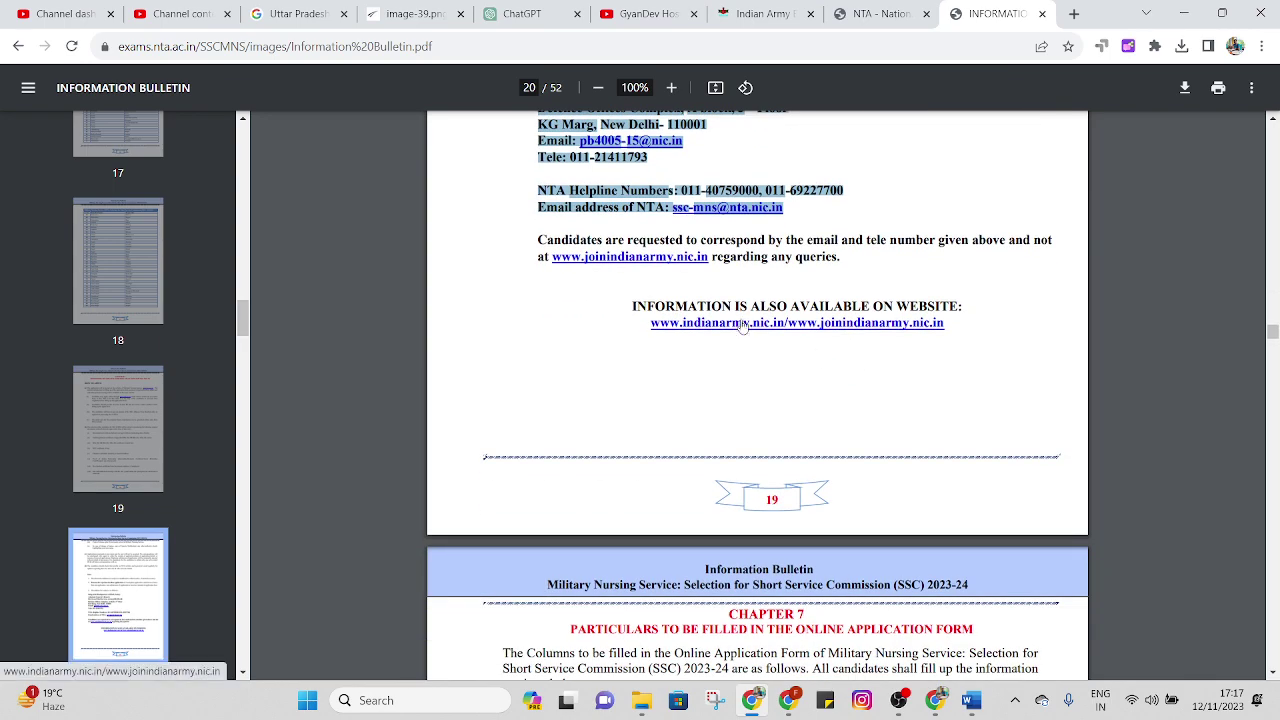
scroll(847, 380, "down", 7)
scroll(836, 275, "down", 8)
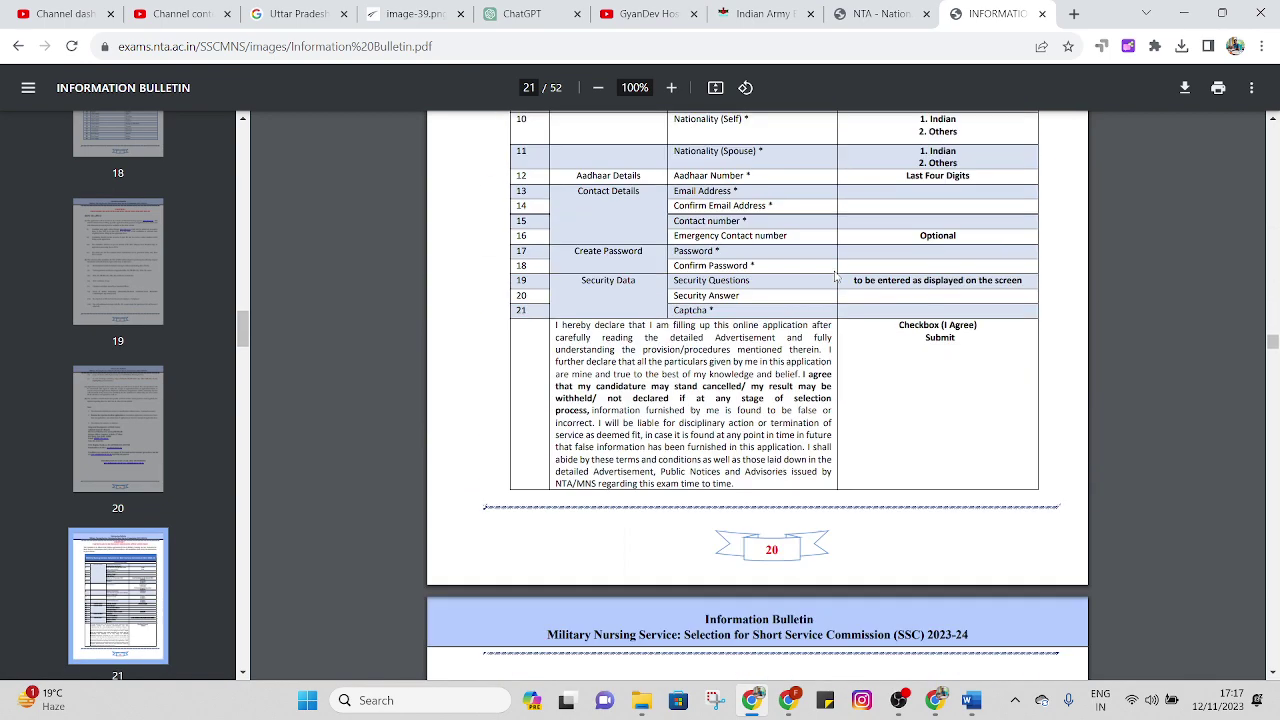
scroll(907, 263, "down", 10)
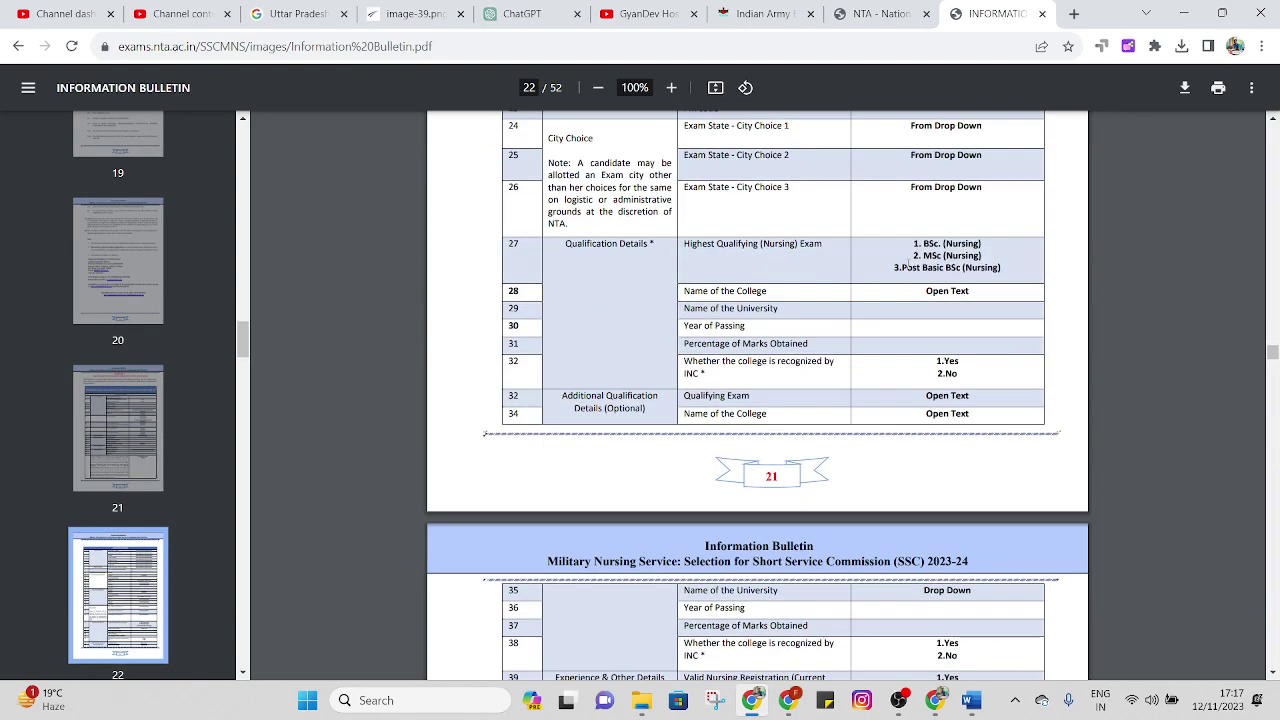
scroll(907, 263, "down", 10)
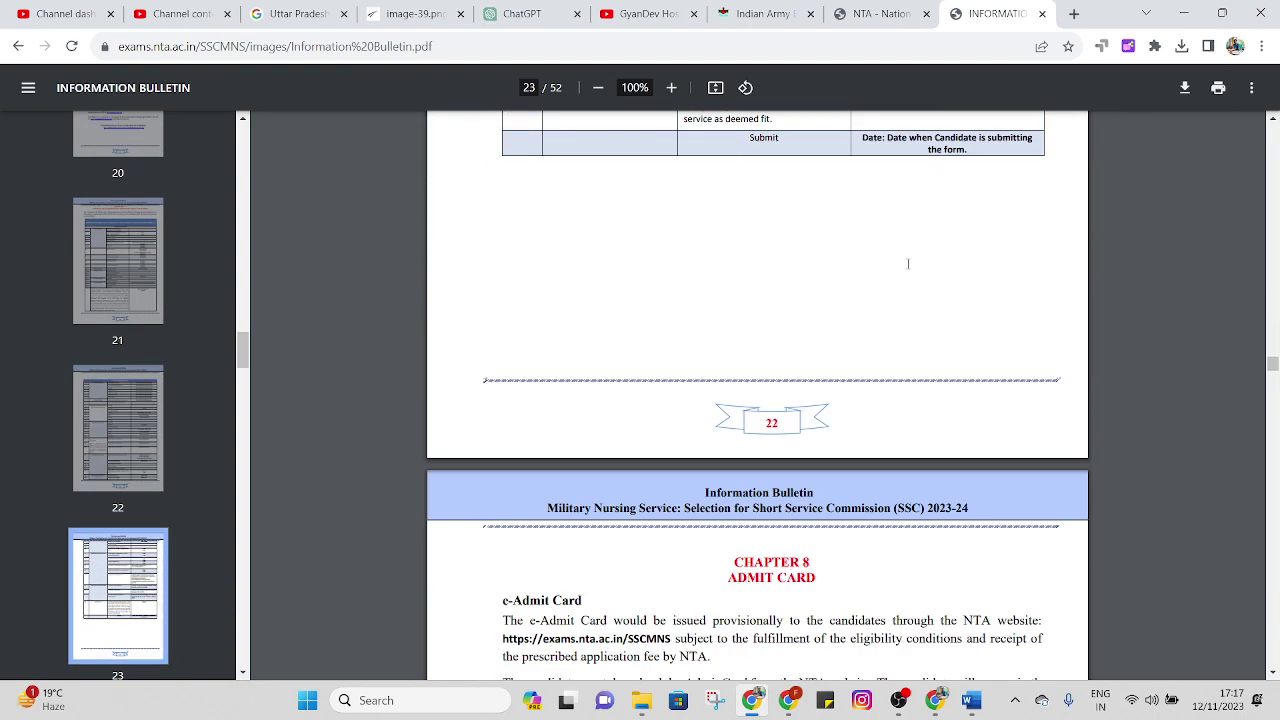
scroll(900, 278, "down", 7)
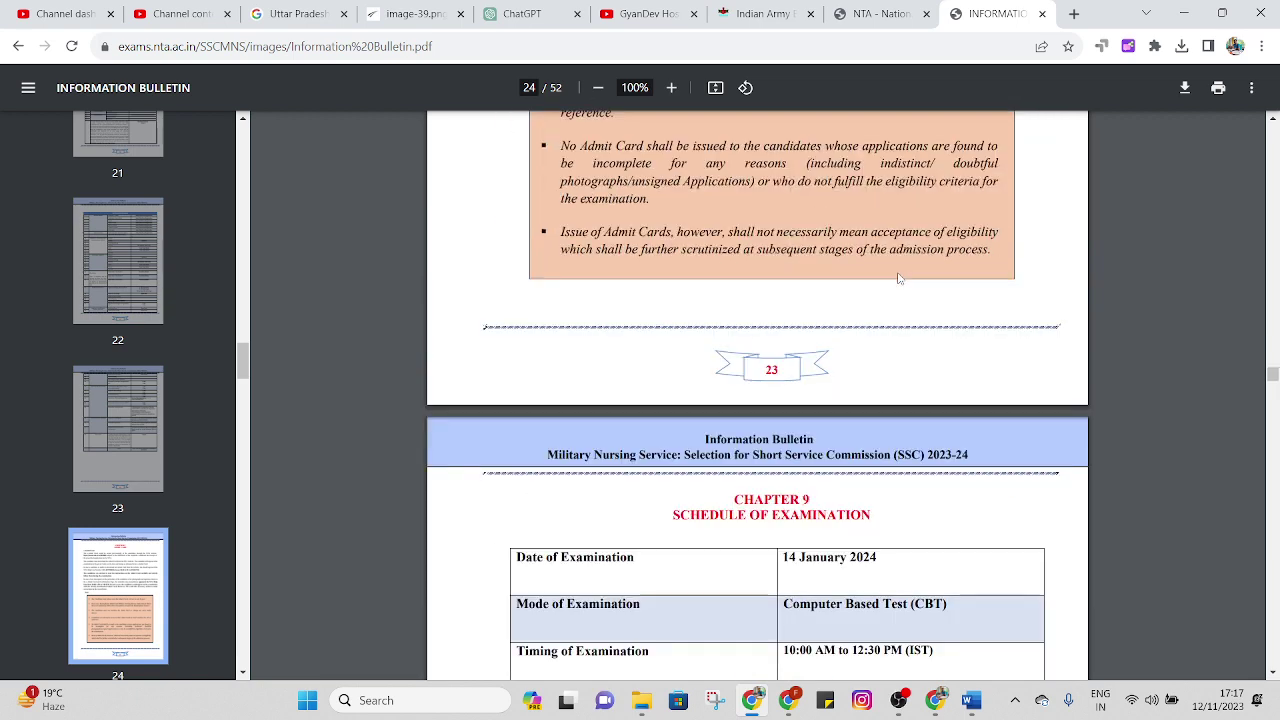